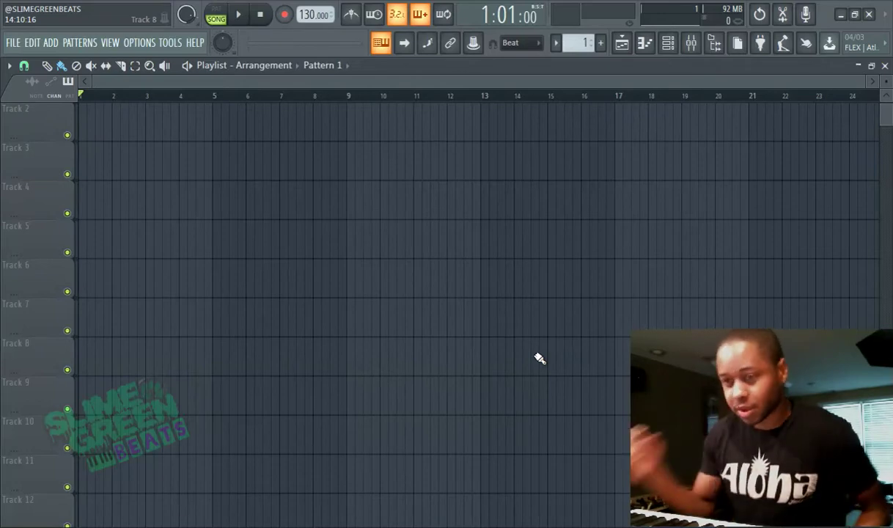
# - Place Pattern 1 on Track 1 across bars 1 to 4 and briefly play the arrangement
pyautogui.scroll(1, 327, 152)
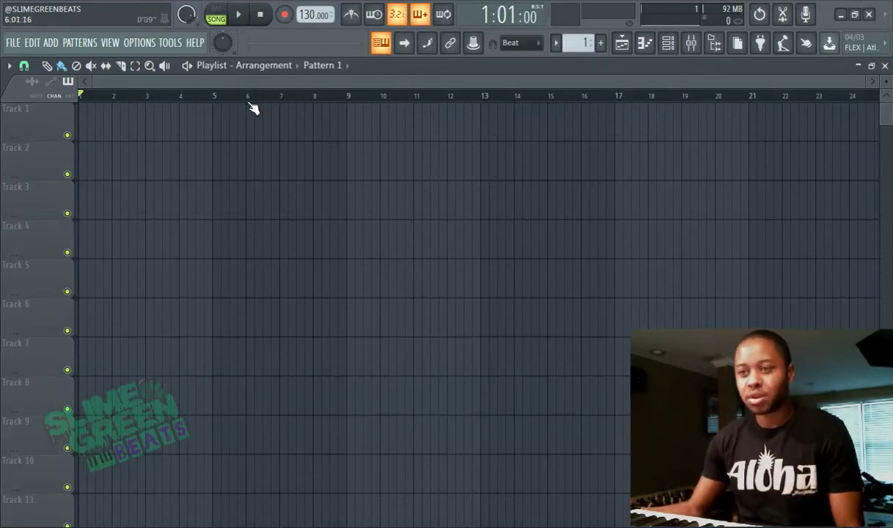
pyautogui.moveTo(131, 121)
pyautogui.mouseDown()
pyautogui.moveTo(89, 126)
pyautogui.moveTo(200, 96)
pyautogui.mouseUp()
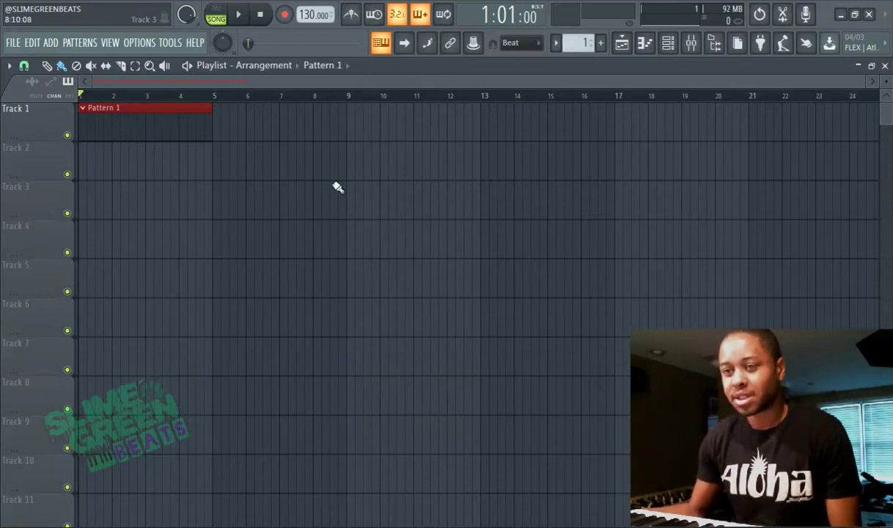
pyautogui.click(238, 16)
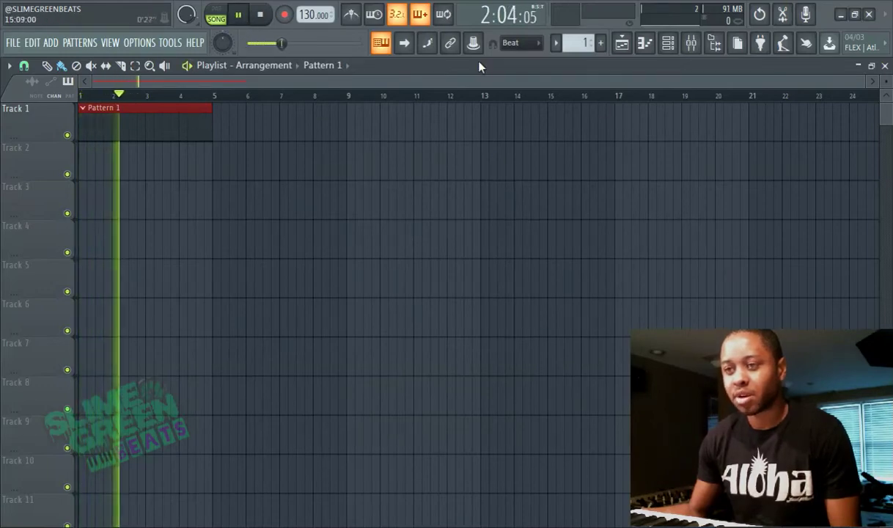
pyautogui.click(239, 16)
pyautogui.moveTo(298, 45); pyautogui.dragTo(250, 46)
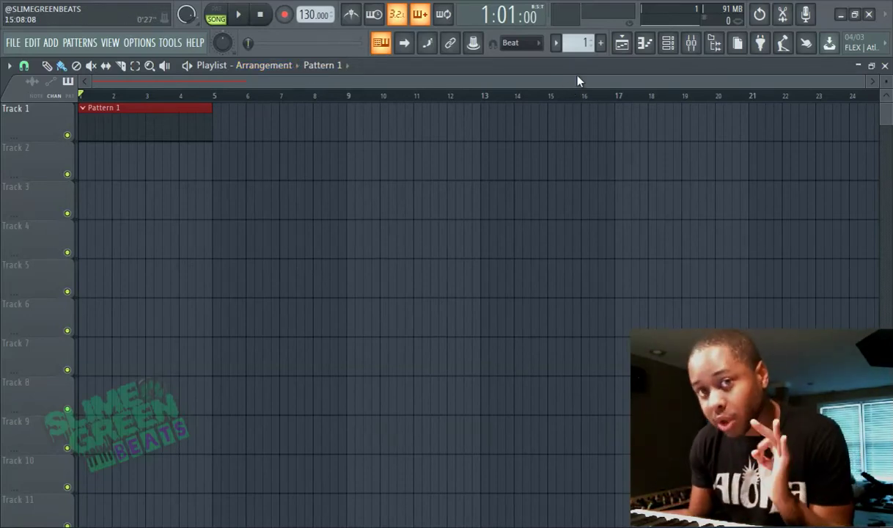
# - Toggle the playlist window's visibility several times, leaving the playlist shown
pyautogui.click(622, 46)
pyautogui.click(622, 46)
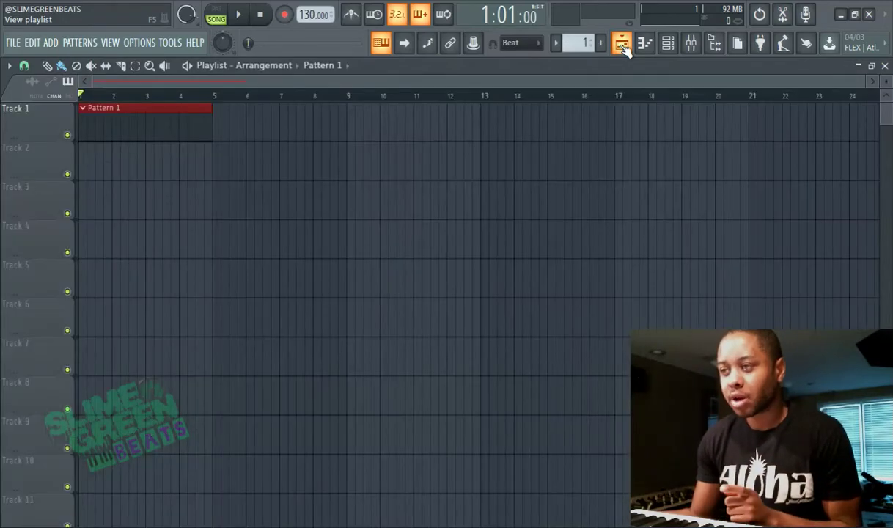
pyautogui.click(622, 46)
pyautogui.click(621, 46)
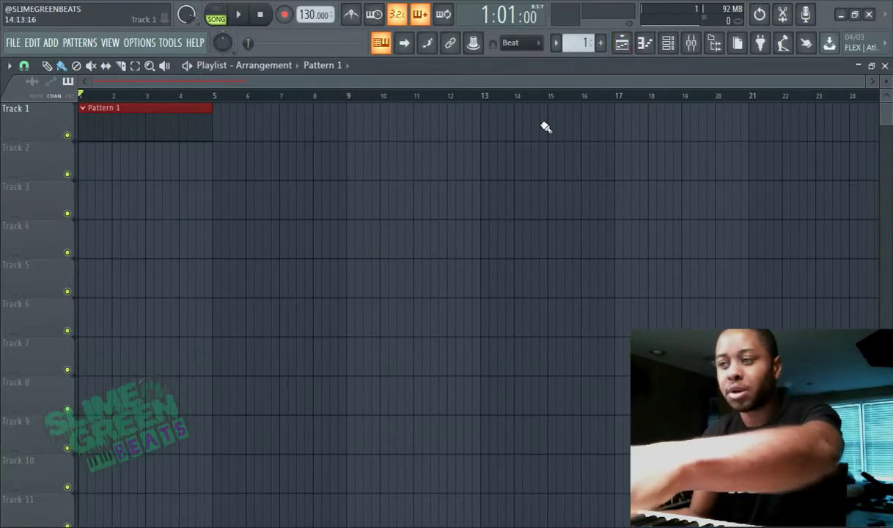
pyautogui.click(623, 47)
pyautogui.click(623, 45)
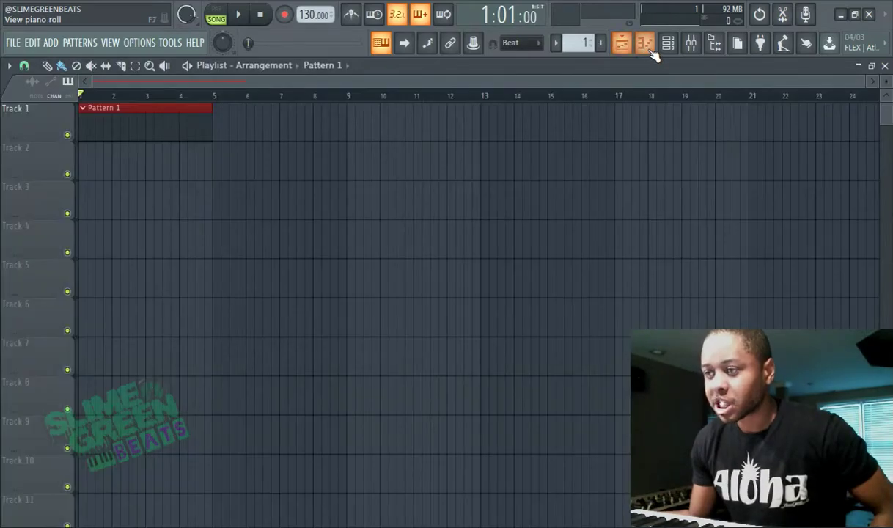
# - View the 808 Kick piano roll and the channel rack, closing each one after viewing
pyautogui.click(644, 45)
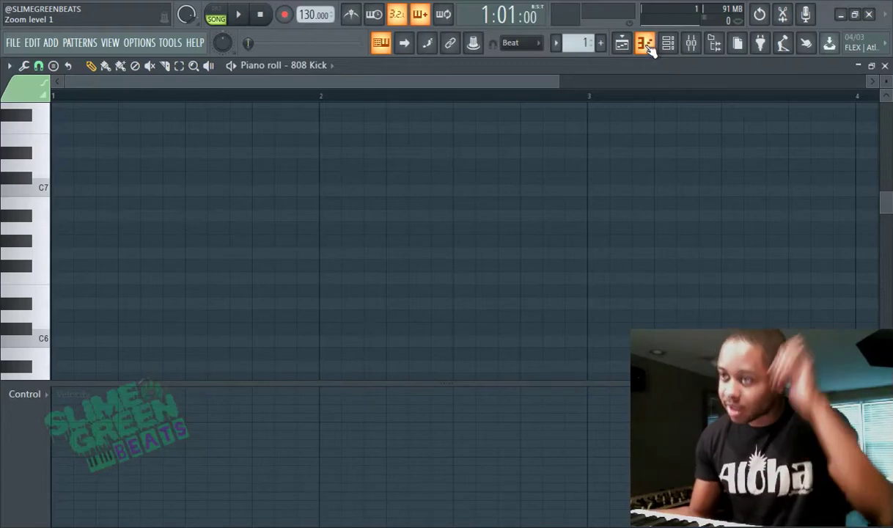
pyautogui.click(645, 45)
pyautogui.click(668, 44)
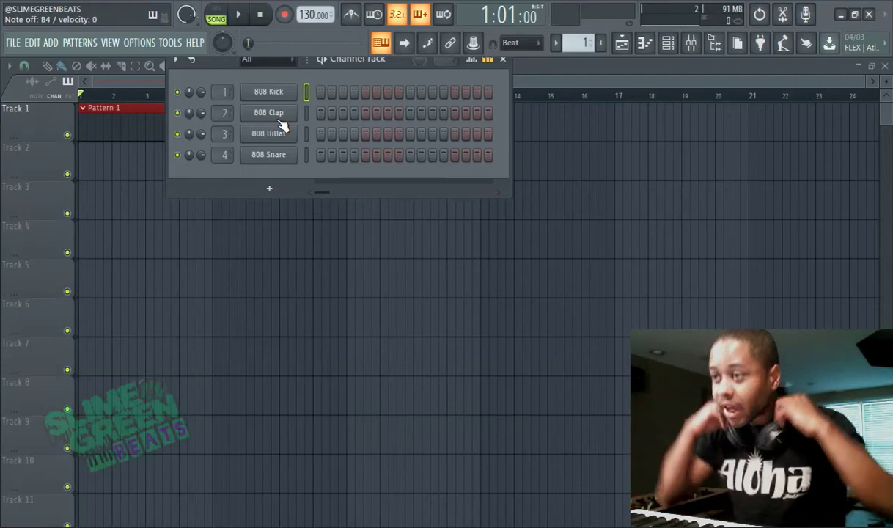
pyautogui.click(545, 80)
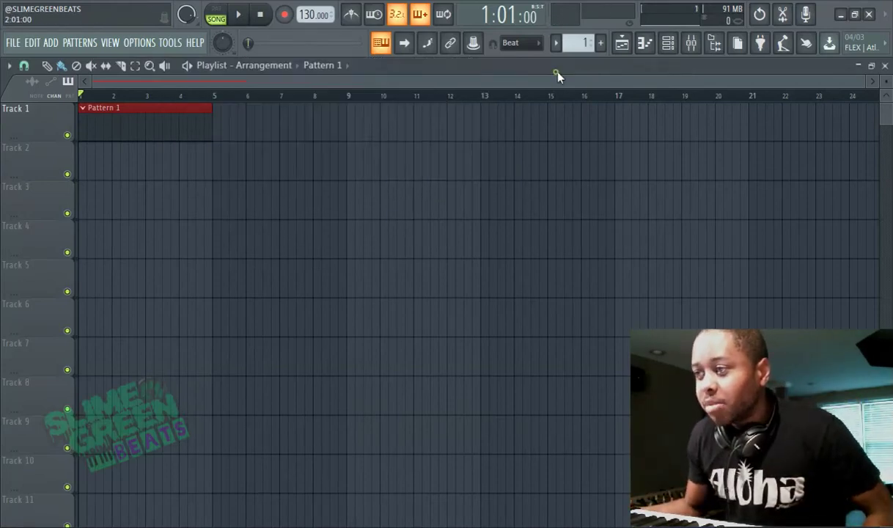
# - Open the mixer, select the Insert 1 track and bring up the channel rack's drum channels over it
pyautogui.click(691, 43)
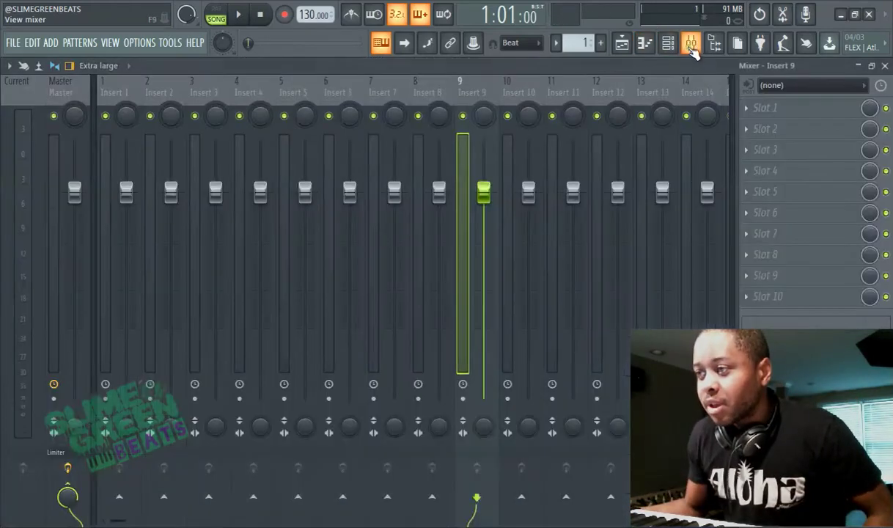
pyautogui.click(197, 261)
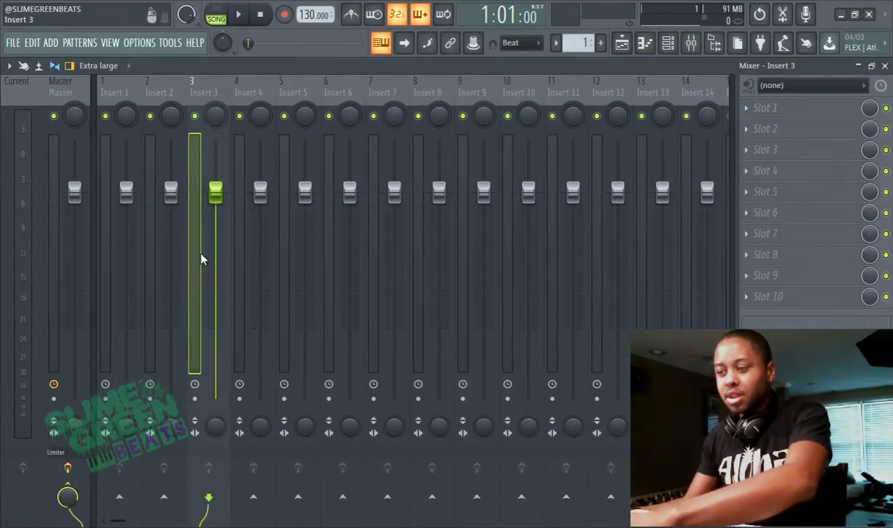
pyautogui.click(107, 201)
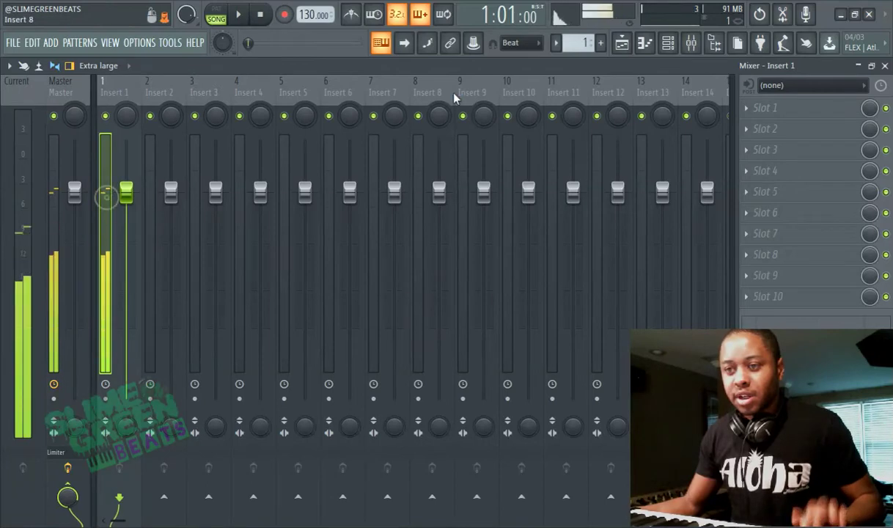
pyautogui.click(668, 43)
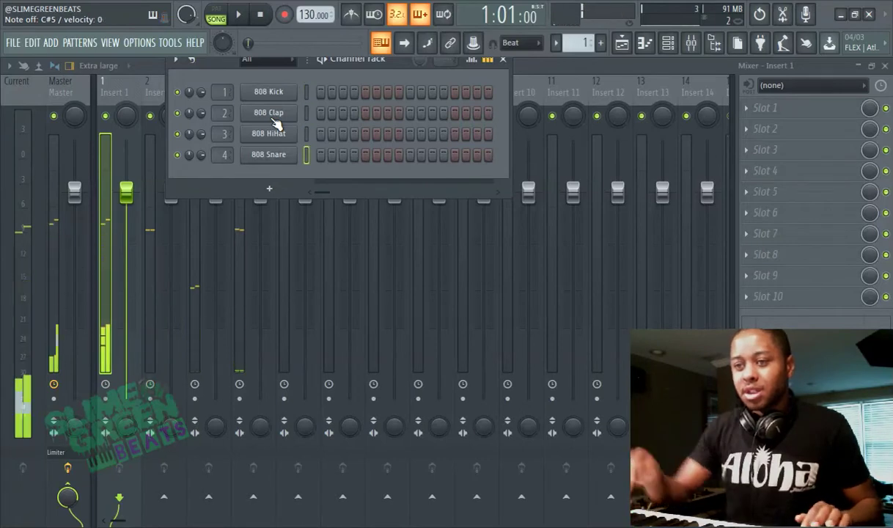
# - Lower the mixer volume of Insert 1 to about -7.1 dB and Insert 4 to about -1.6 dB
pyautogui.moveTo(139, 198); pyautogui.dragTo(127, 254)
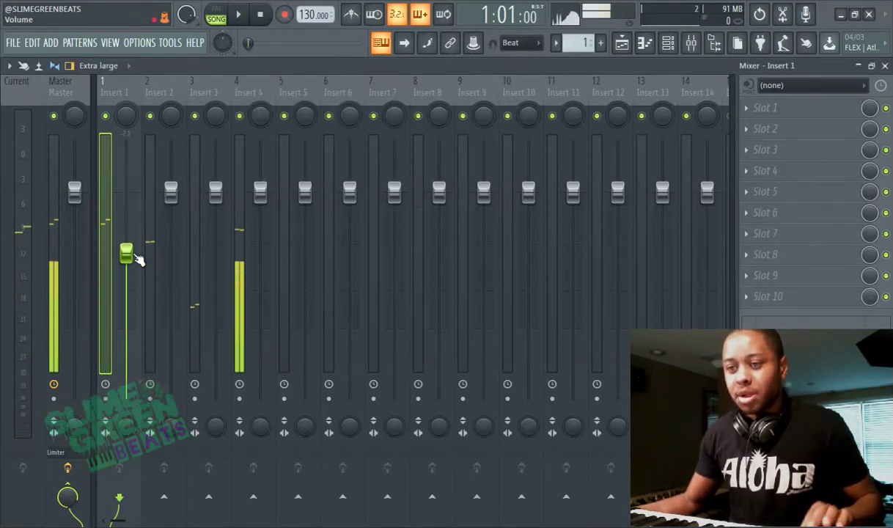
pyautogui.click(236, 202)
pyautogui.moveTo(261, 193)
pyautogui.mouseDown()
pyautogui.moveTo(260, 319)
pyautogui.moveTo(260, 205)
pyautogui.mouseUp()
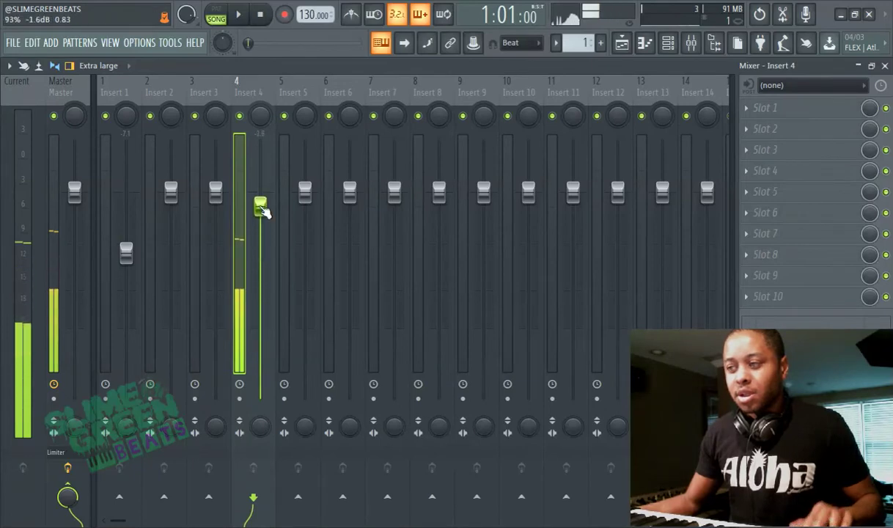
# - Load Fruity Love Philter into effect slot 1 of Insert 4 and close its window
pyautogui.click(775, 117)
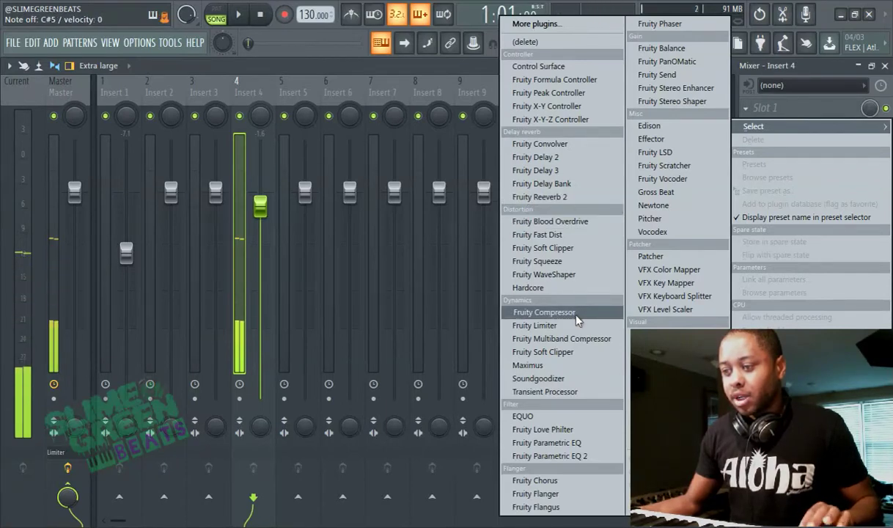
pyautogui.click(543, 430)
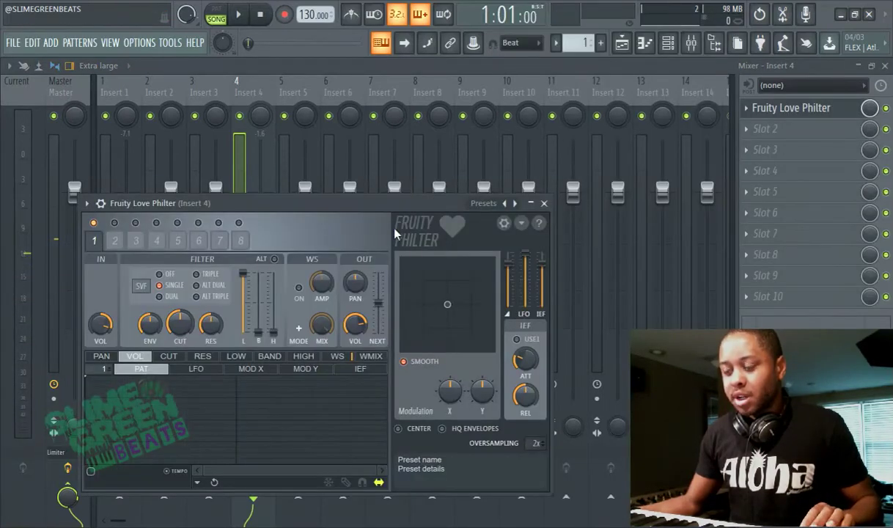
pyautogui.click(544, 203)
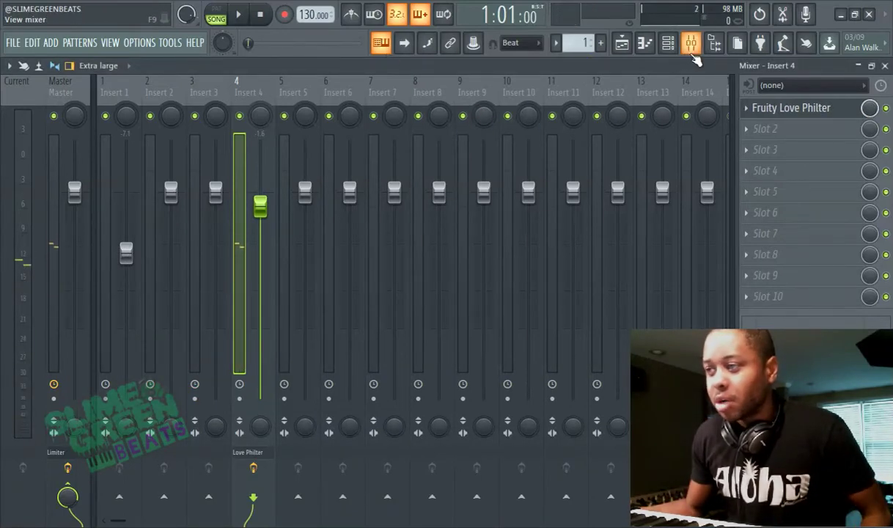
# - Return to the playlist and briefly show the sample browser, hiding it again
pyautogui.click(622, 43)
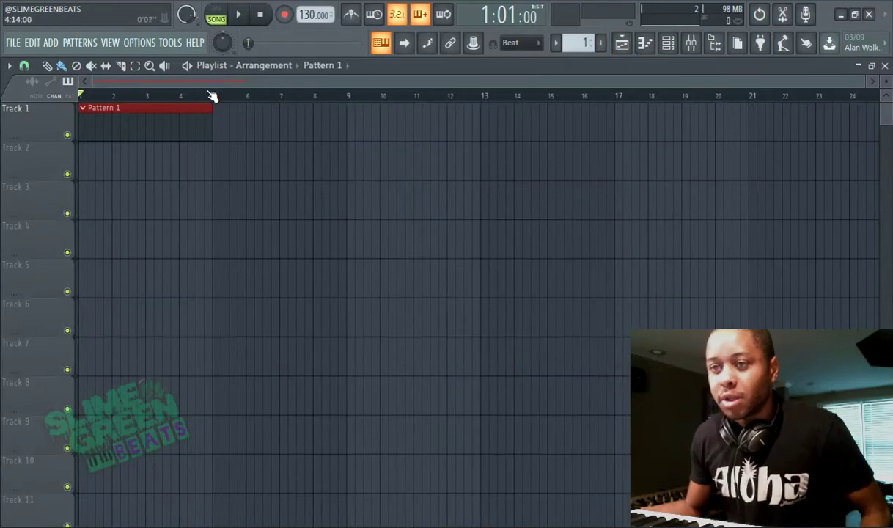
pyautogui.click(714, 44)
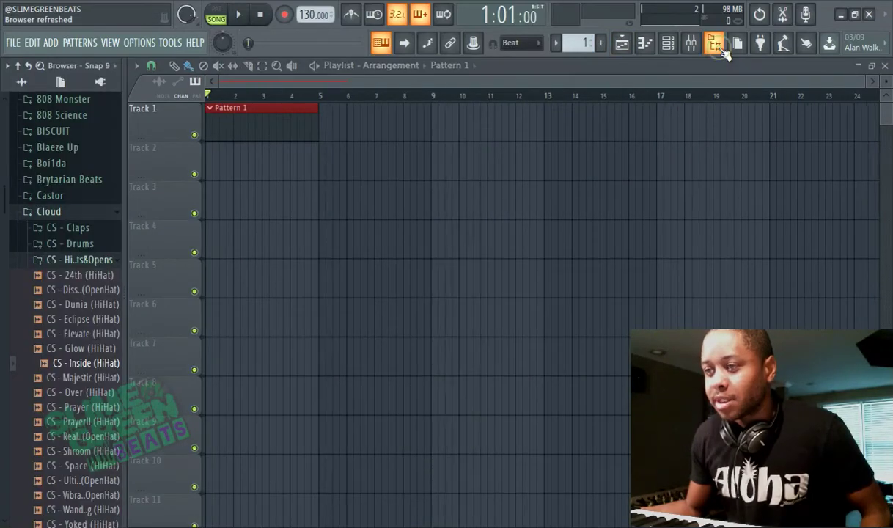
pyautogui.click(716, 44)
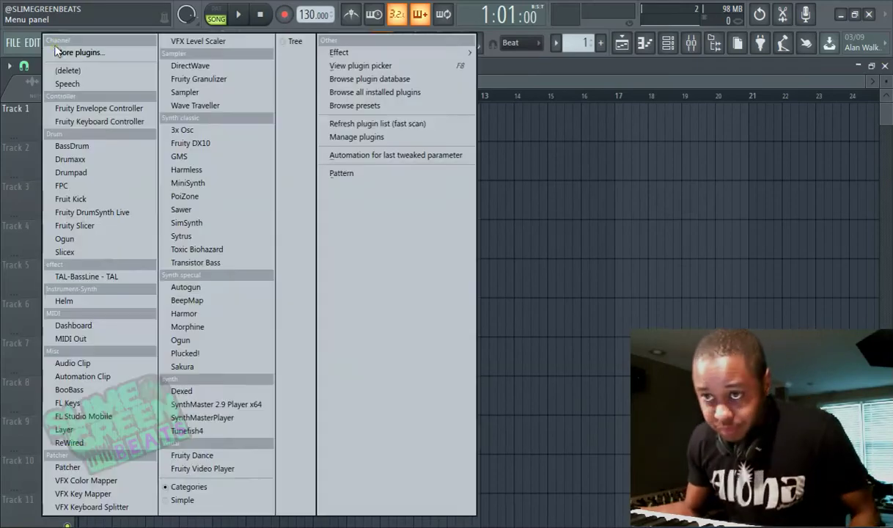
# - Add a Sytrus synth channel and move its window up so the whole interface is visible
pyautogui.click(51, 43)
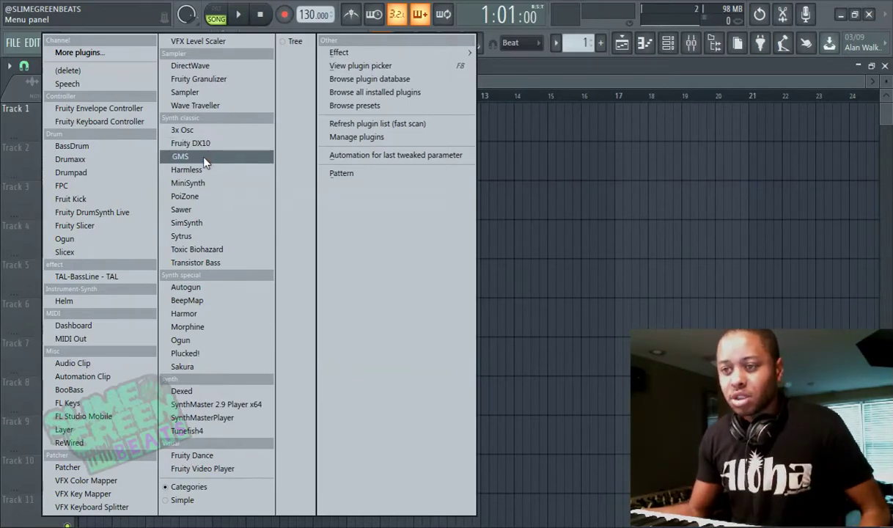
pyautogui.click(199, 235)
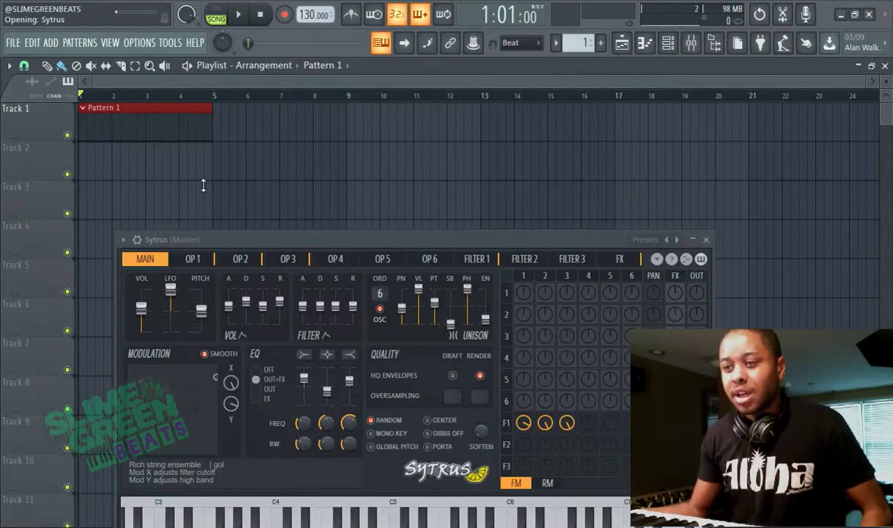
pyautogui.moveTo(264, 249); pyautogui.dragTo(258, 82)
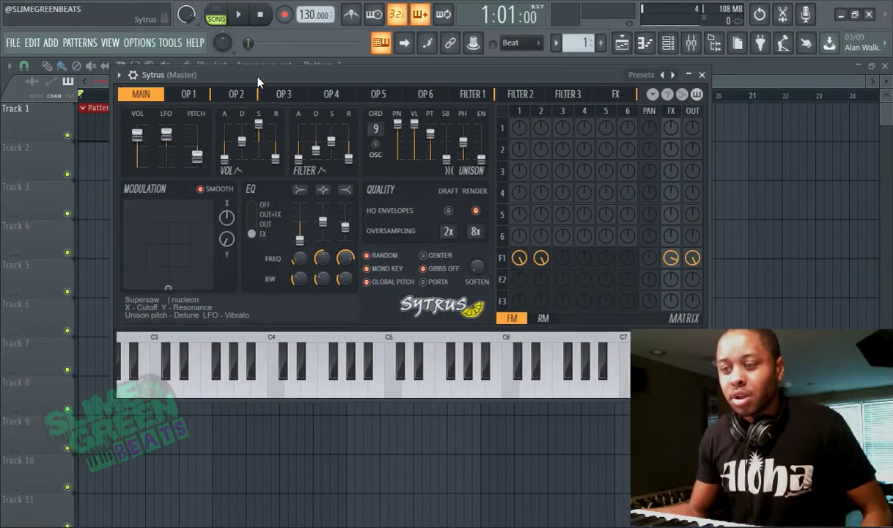
# - Browse the Sytrus preset list and load the Electric 2 preset from the Guitar category
pyautogui.click(117, 75)
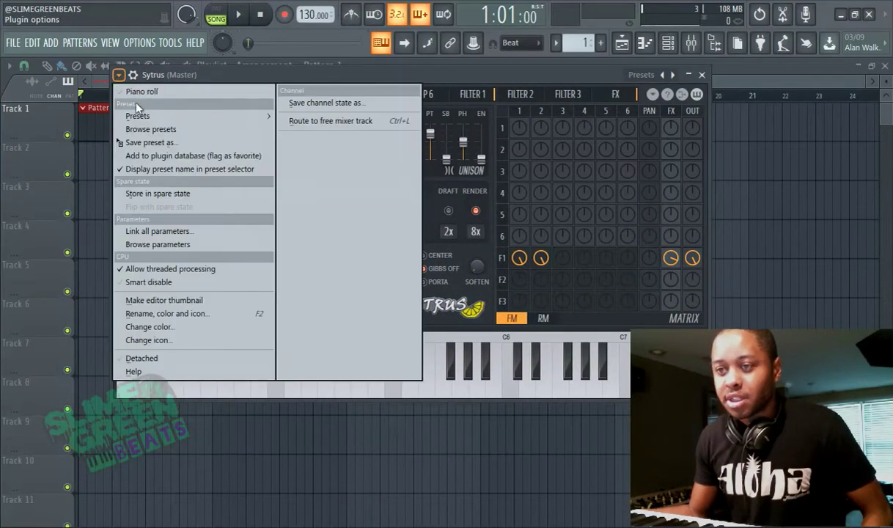
pyautogui.moveTo(148, 116)
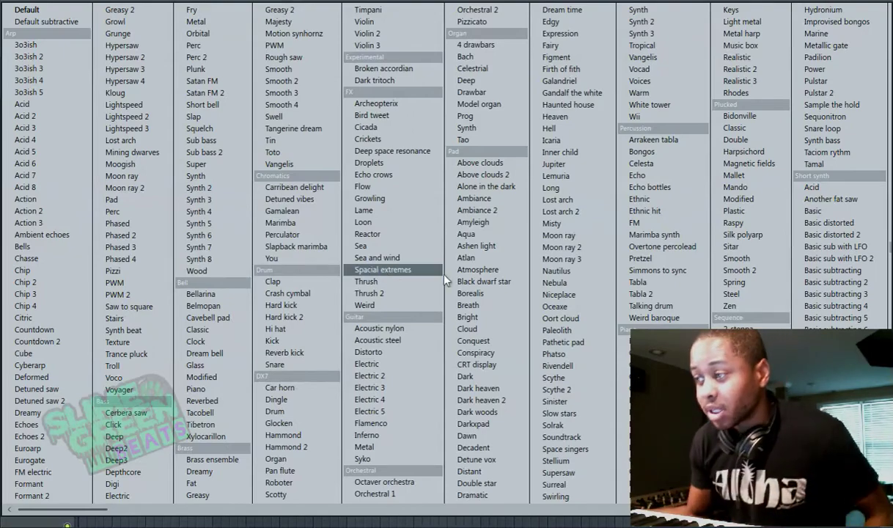
pyautogui.scroll(-3, 470, 249)
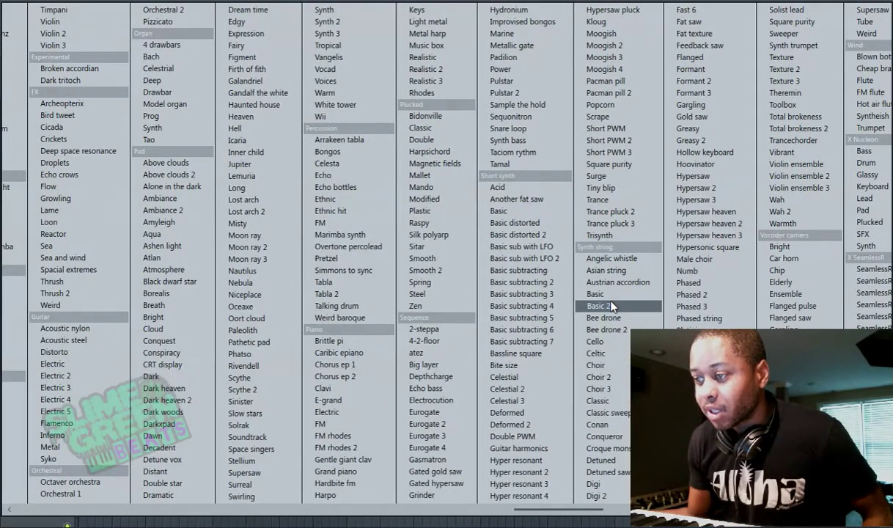
pyautogui.scroll(-1, 612, 306)
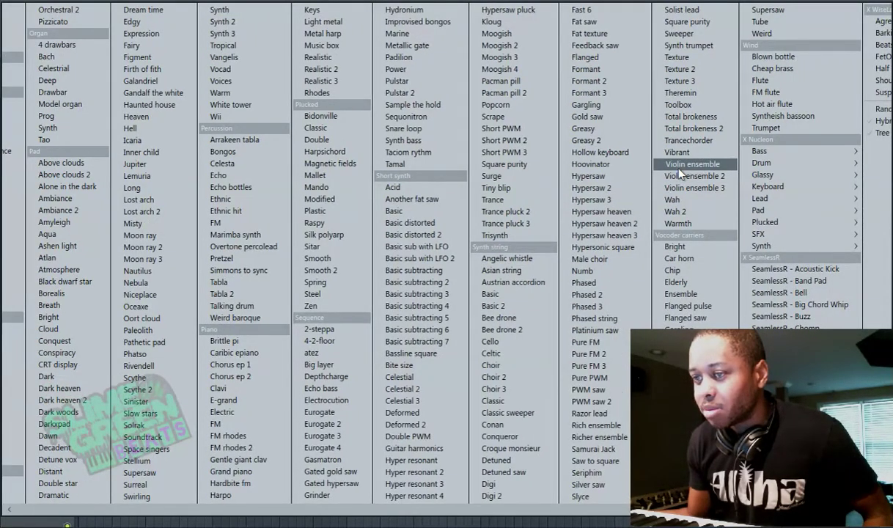
pyautogui.moveTo(766, 186)
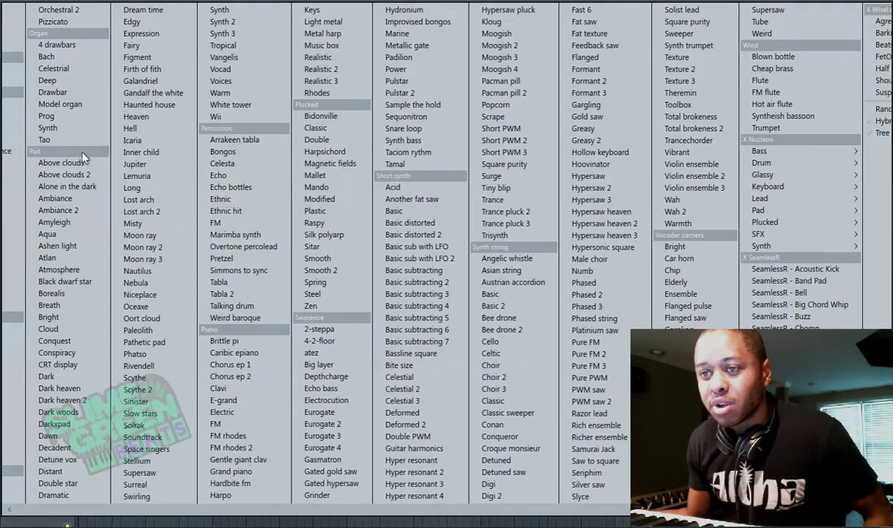
pyautogui.scroll(6, 83, 157)
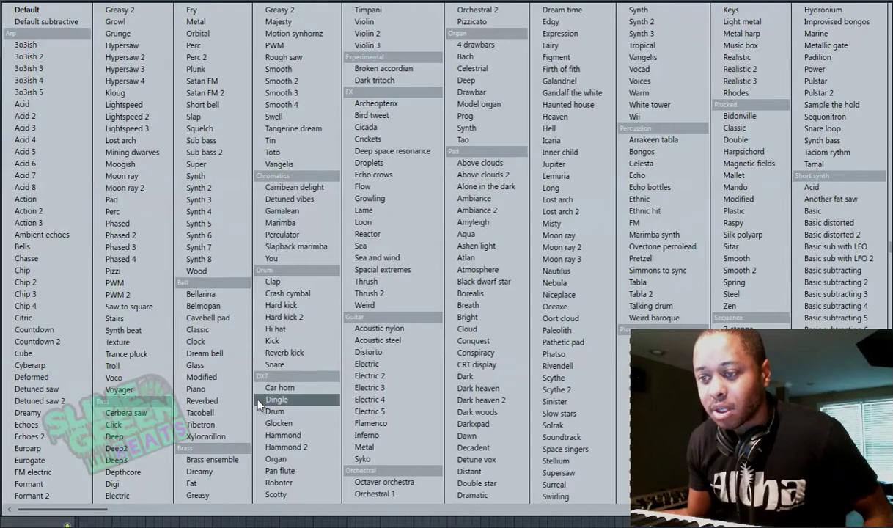
pyautogui.scroll(-3, 361, 328)
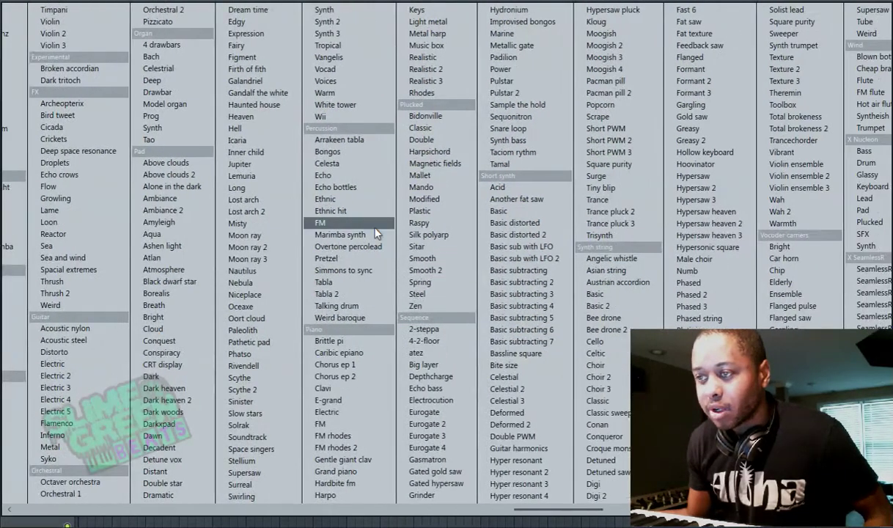
pyautogui.scroll(2, 295, 378)
pyautogui.click(294, 377)
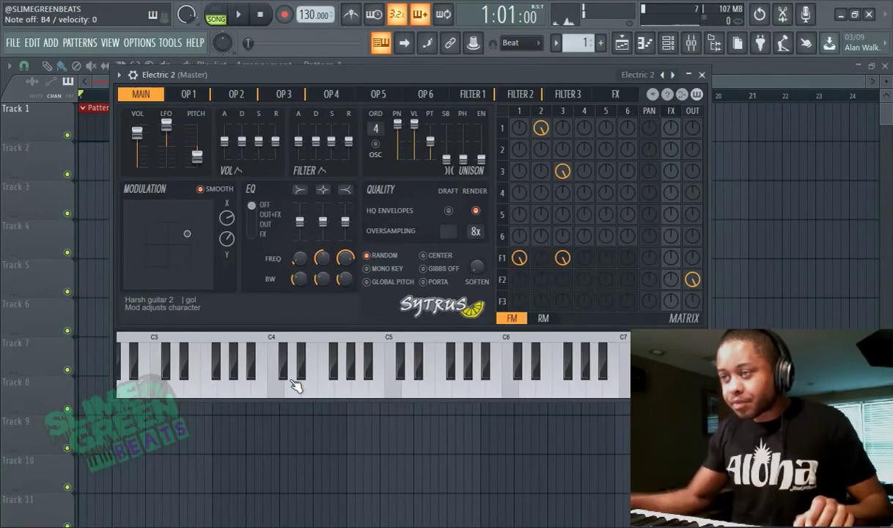
# - Switch Sytrus to the Electric 3 preset and close the synth window
pyautogui.click(673, 75)
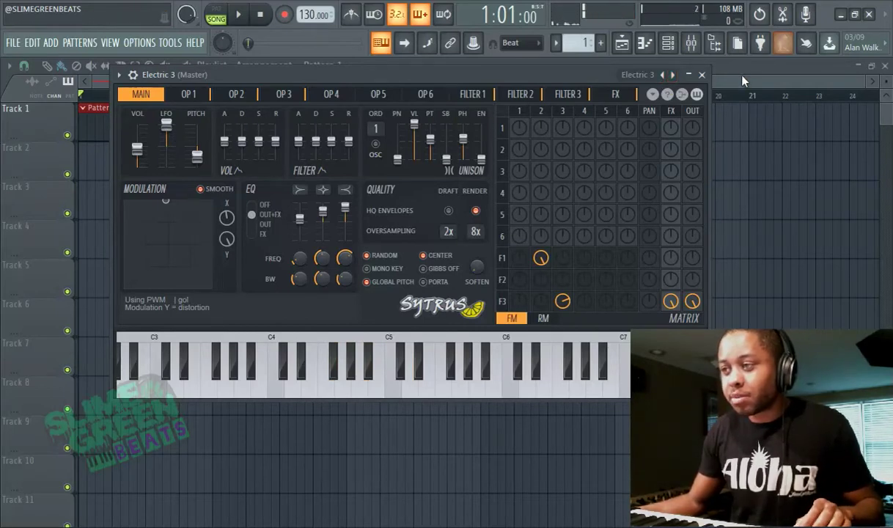
pyautogui.click(702, 74)
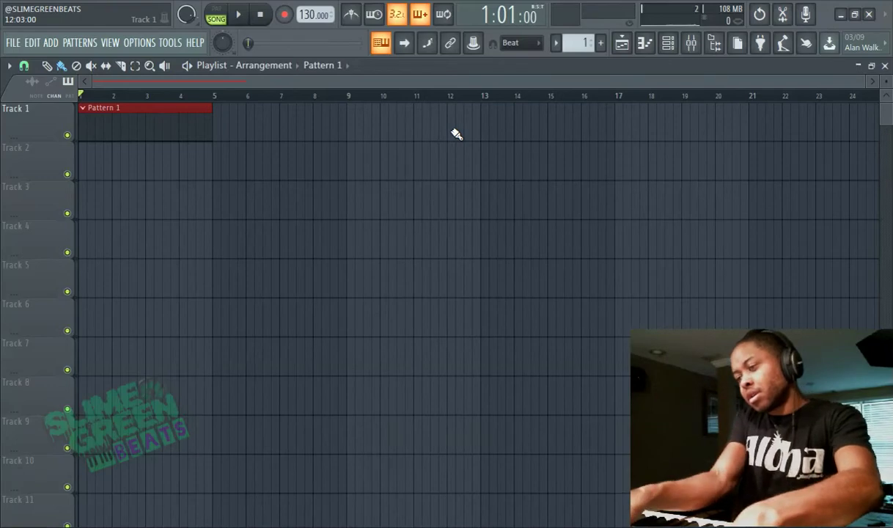
# - Check the global snap options, keeping Beat, and briefly play the empty song to hear the metronome
pyautogui.click(543, 47)
pyautogui.click(521, 220)
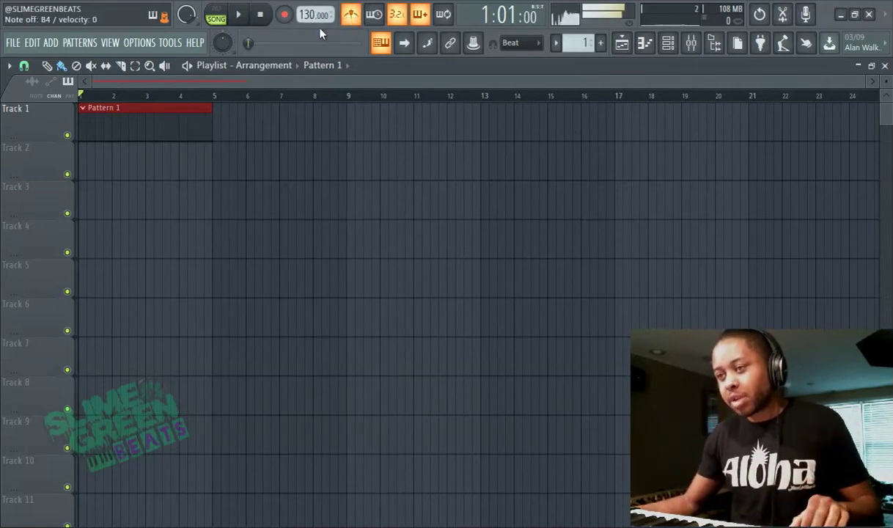
pyautogui.click(385, 43)
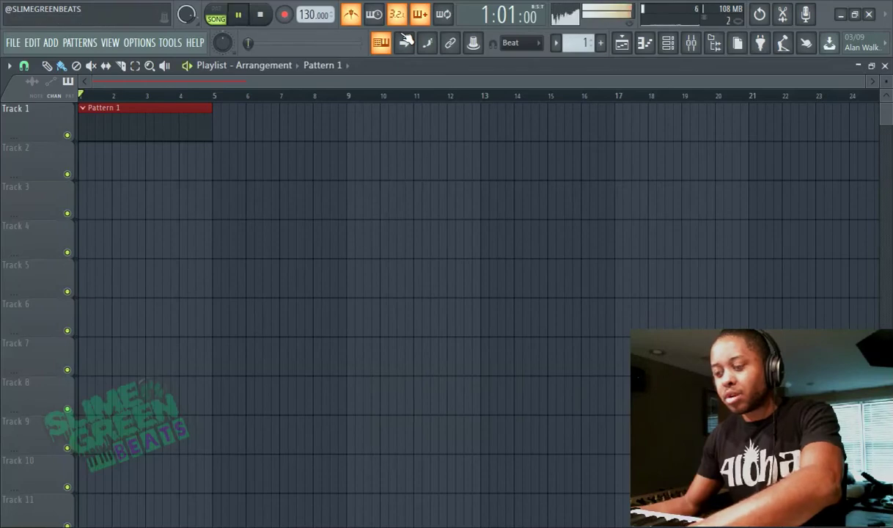
pyautogui.press('space')
pyautogui.press('space')
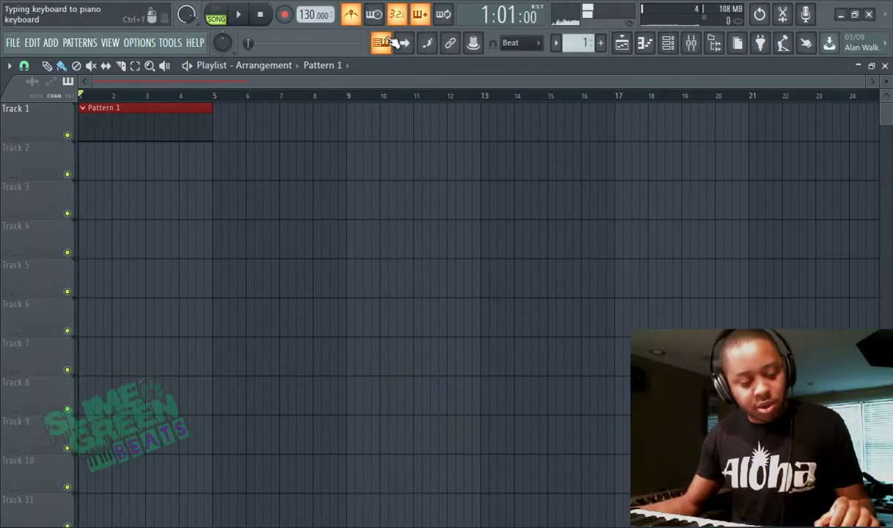
# - Open the MIDI settings, review the enabled Impact GX61 input device and close the settings window
pyautogui.click(146, 46)
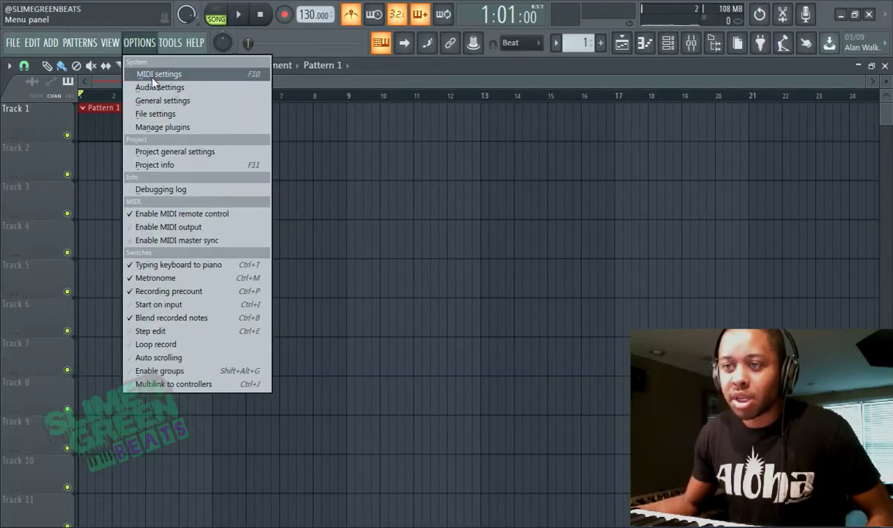
pyautogui.click(153, 77)
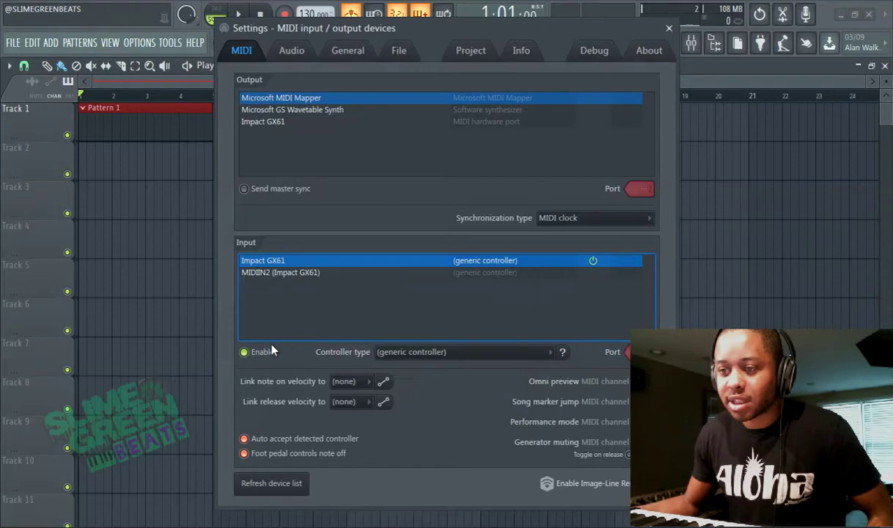
pyautogui.moveTo(563, 45); pyautogui.dragTo(525, 44)
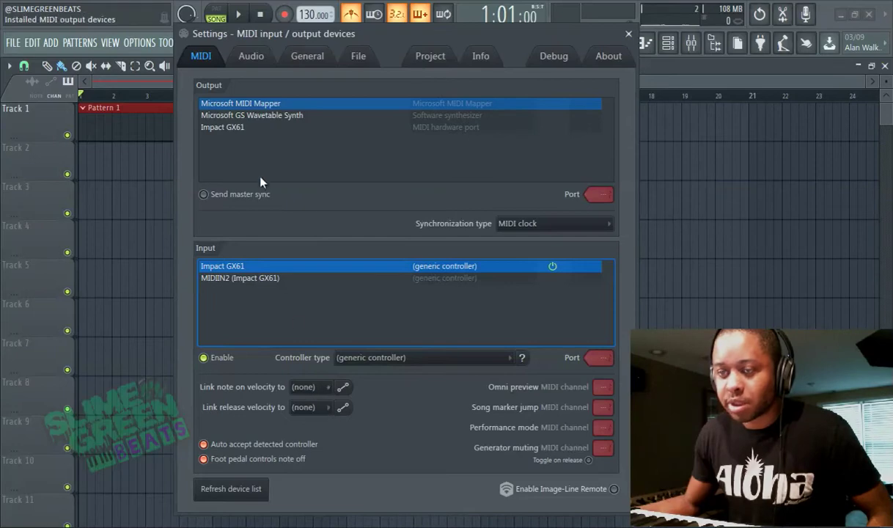
pyautogui.click(122, 83)
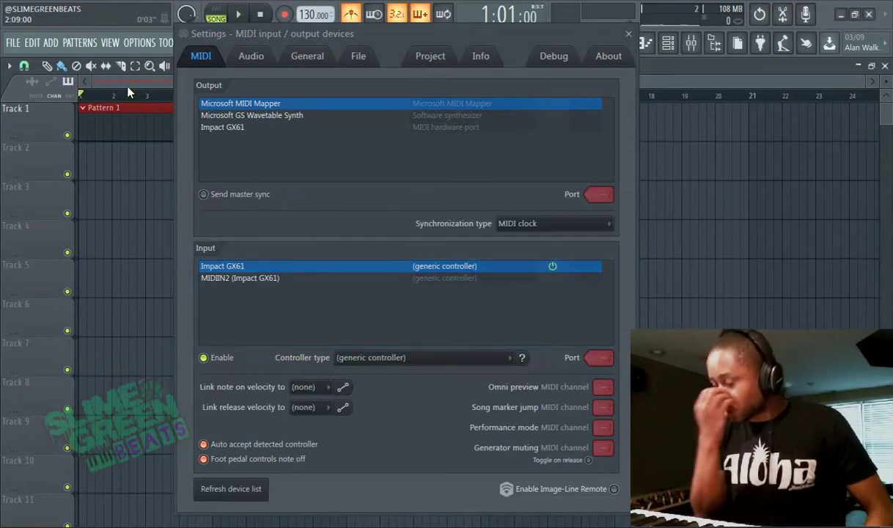
pyautogui.click(629, 35)
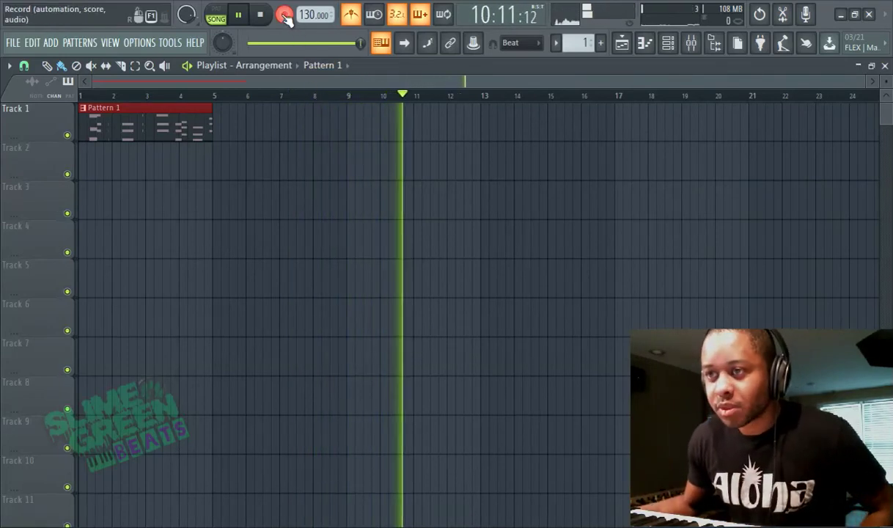
# - Lengthen the Pattern 1 clip on Track 1 to nine bars and open its recorded chords in the piano roll
pyautogui.click(137, 95)
pyautogui.moveTo(211, 122); pyautogui.dragTo(375, 131)
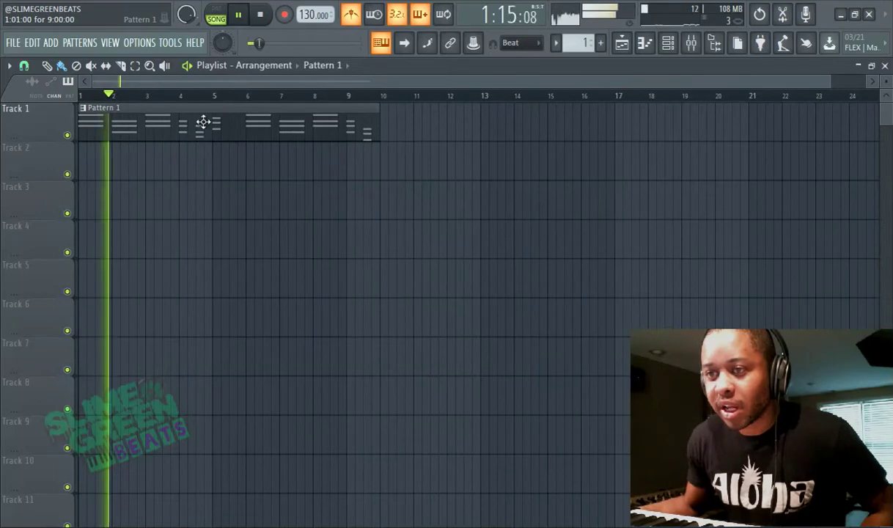
pyautogui.doubleClick(140, 137)
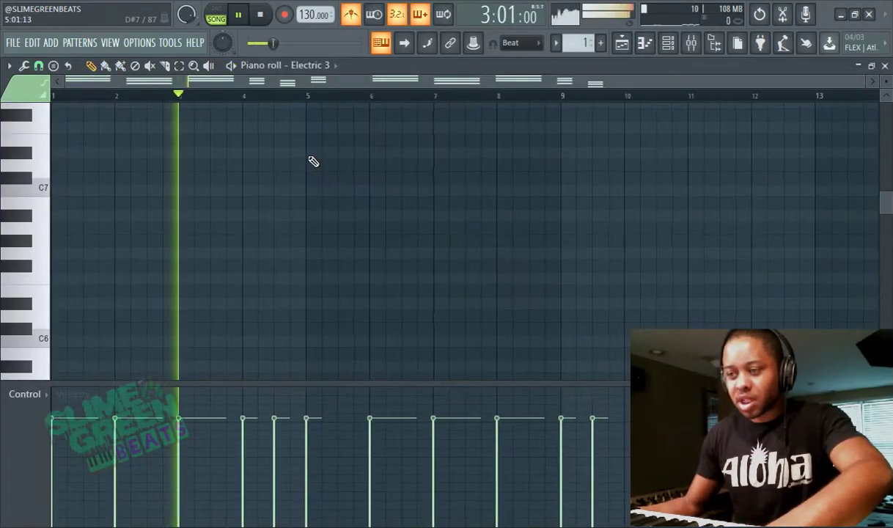
pyautogui.scroll(10, 263, 182)
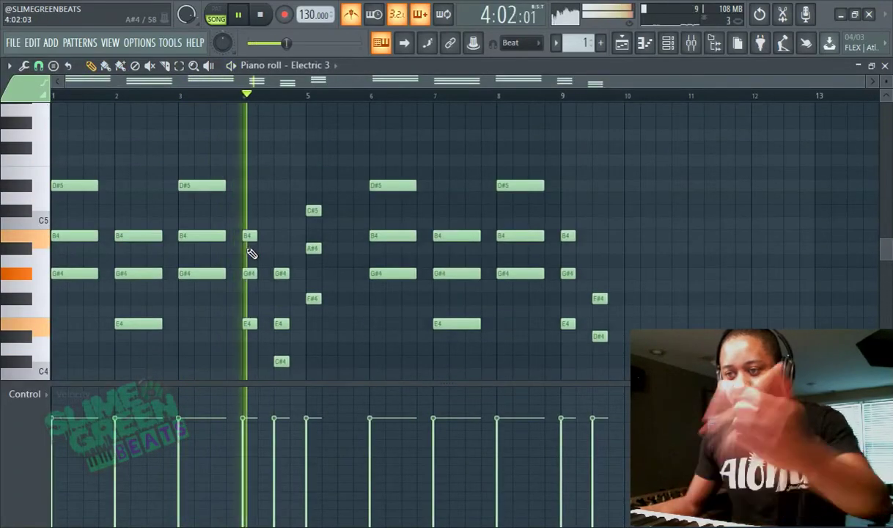
pyautogui.scroll(-1, 305, 249)
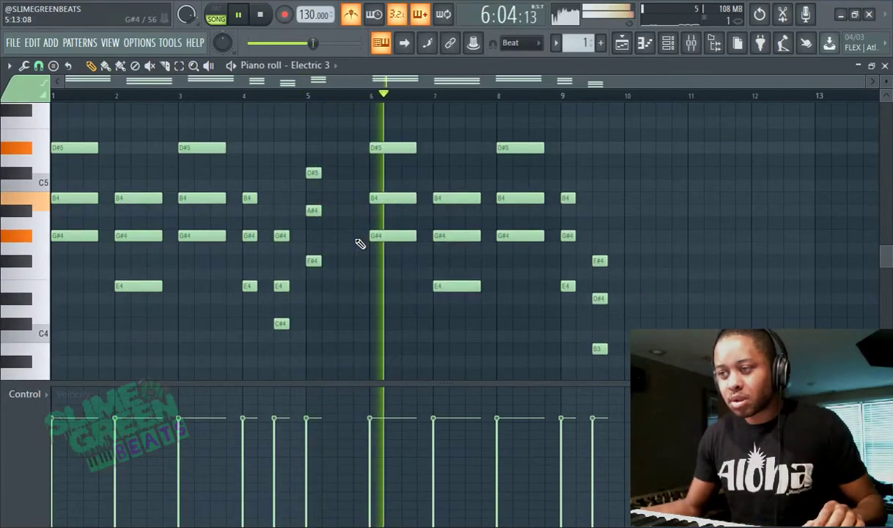
# - Delete all the chord notes in bars 1 to 5 of the piano roll
pyautogui.moveTo(57, 107); pyautogui.dragTo(355, 374)
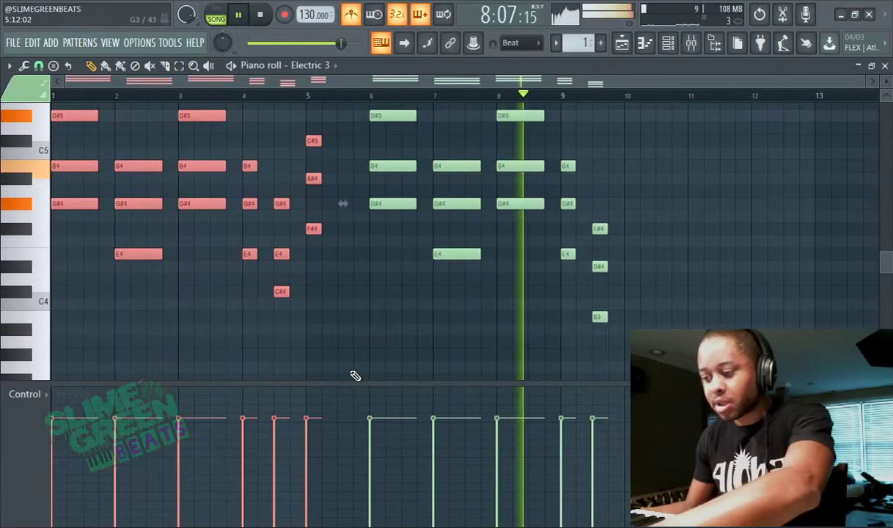
pyautogui.scroll(1, 209, 255)
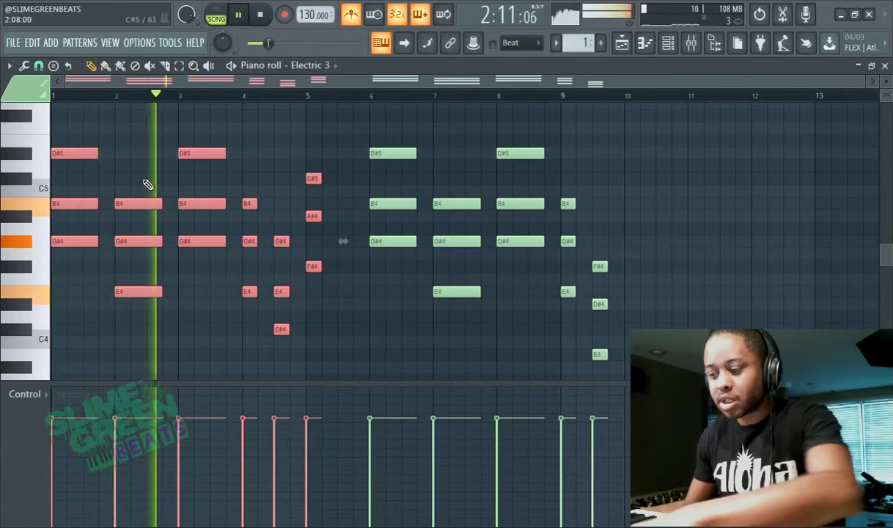
pyautogui.press('Delete')
# - Move all remaining chords from bar 6 to start at bar 1, stop playback and clear the note selection
pyautogui.scroll(2, 346, 178)
pyautogui.hotkey('ctrl', 'a')
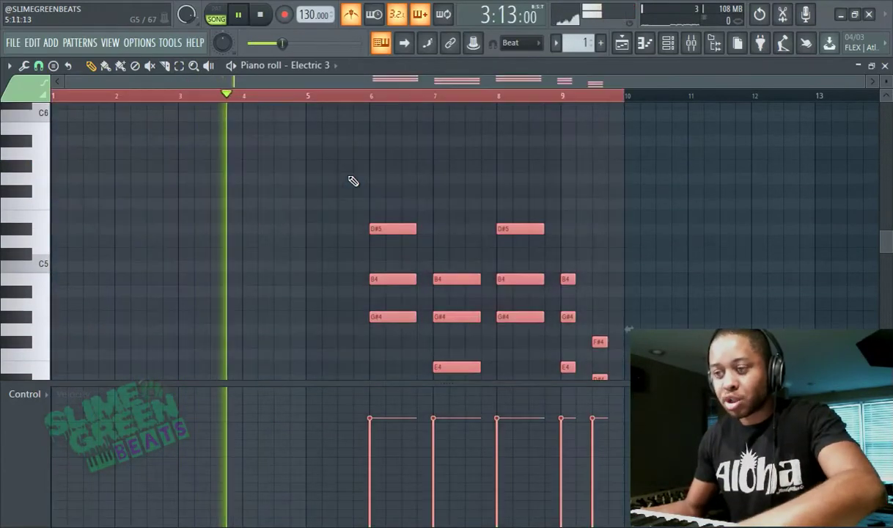
pyautogui.moveTo(392, 230); pyautogui.dragTo(71, 228)
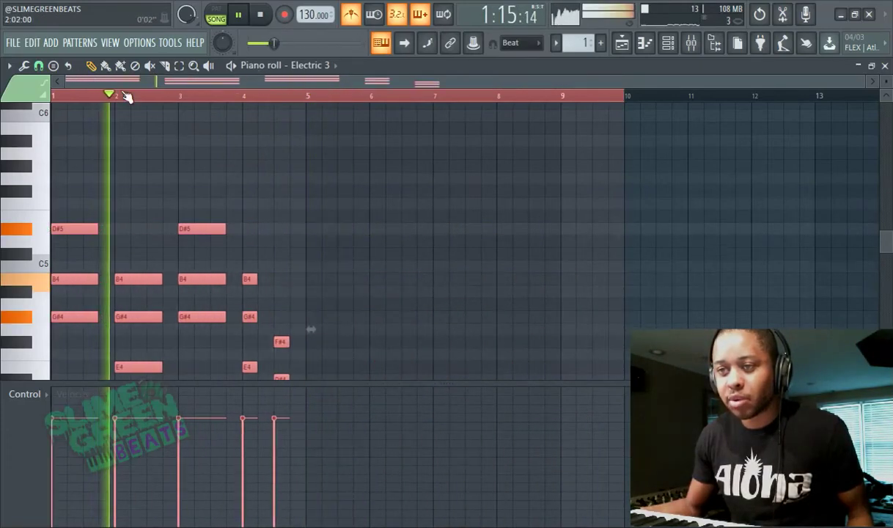
pyautogui.press('space')
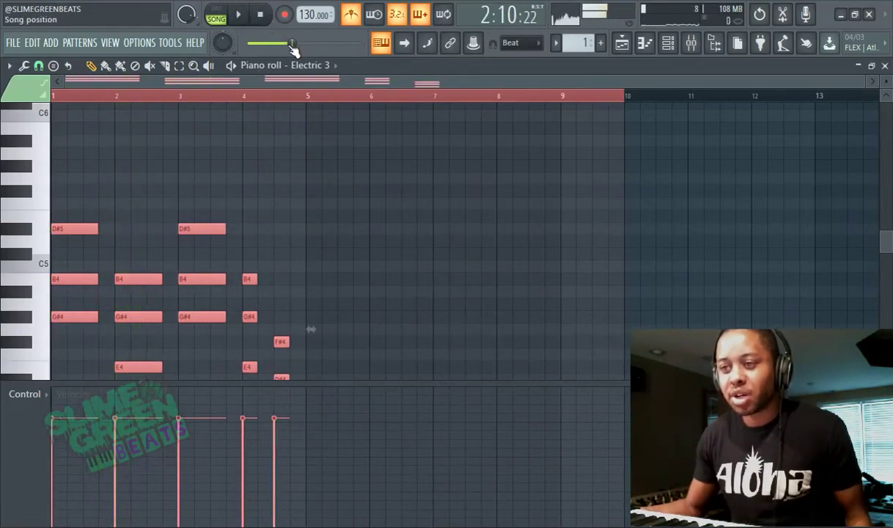
pyautogui.click(65, 99)
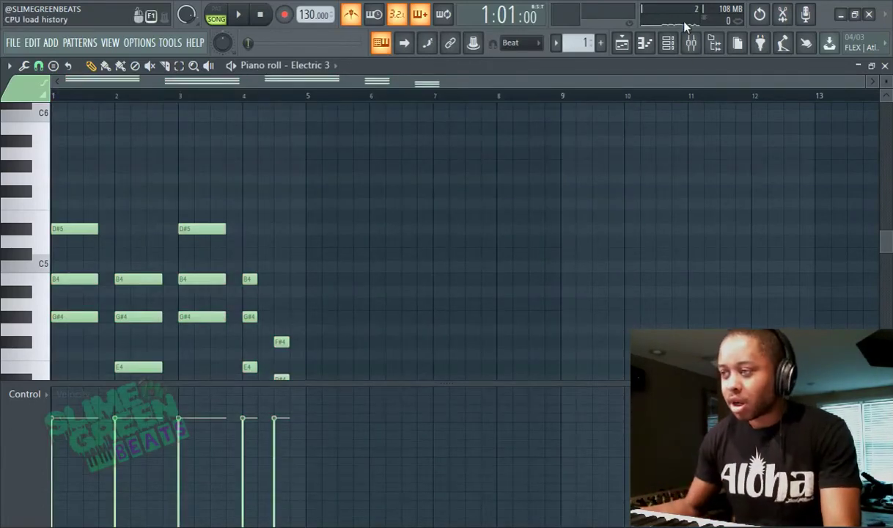
# - Start playback and delete the F#4, D#4 and B3 notes of the last chord in bar 4
pyautogui.scroll(-3, 366, 219)
pyautogui.scroll(2, 365, 220)
pyautogui.scroll(-1, 361, 222)
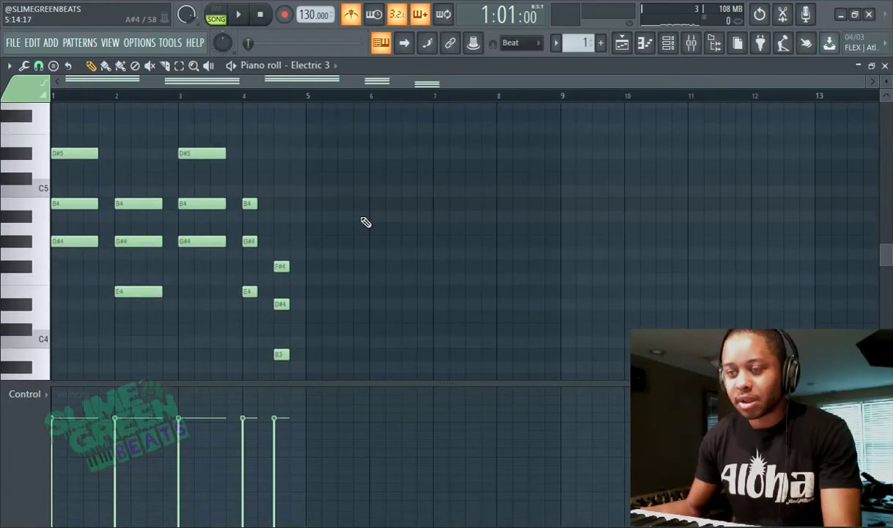
pyautogui.scroll(1, 168, 164)
pyautogui.scroll(-2, 168, 162)
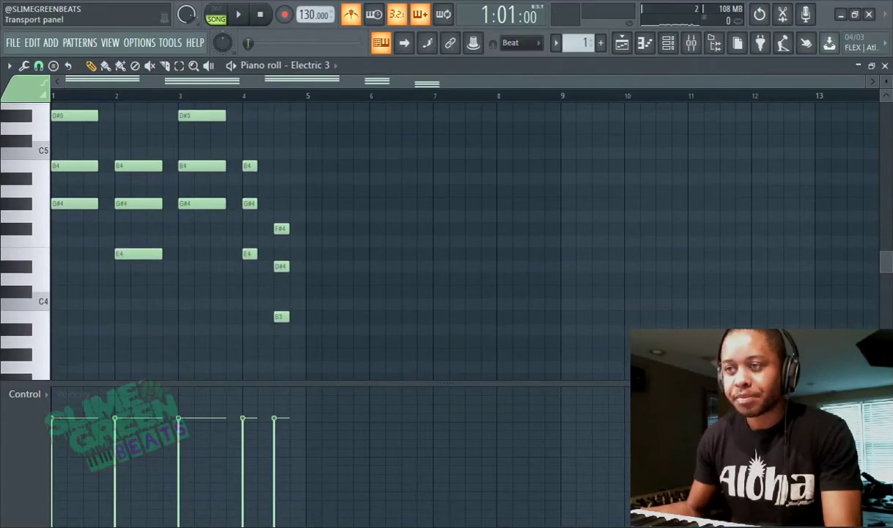
pyautogui.click(242, 15)
pyautogui.rightClick(282, 228)
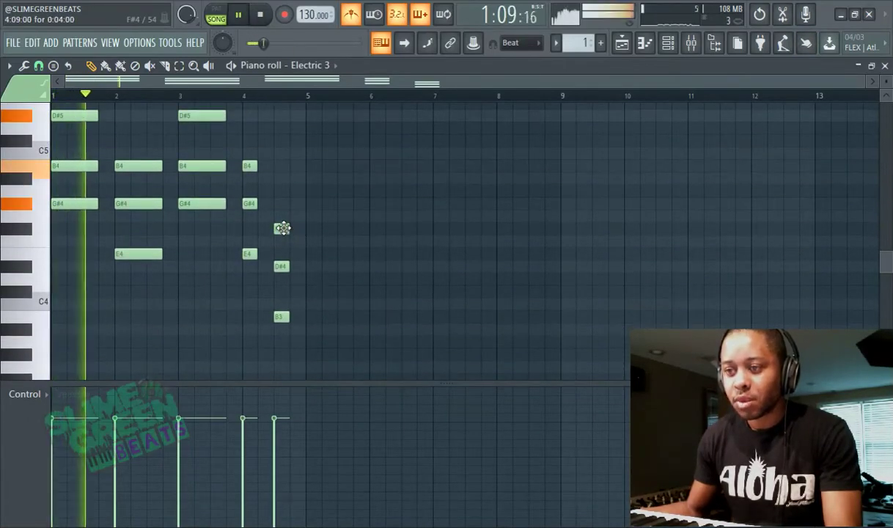
pyautogui.rightClick(282, 266)
pyautogui.rightClick(283, 316)
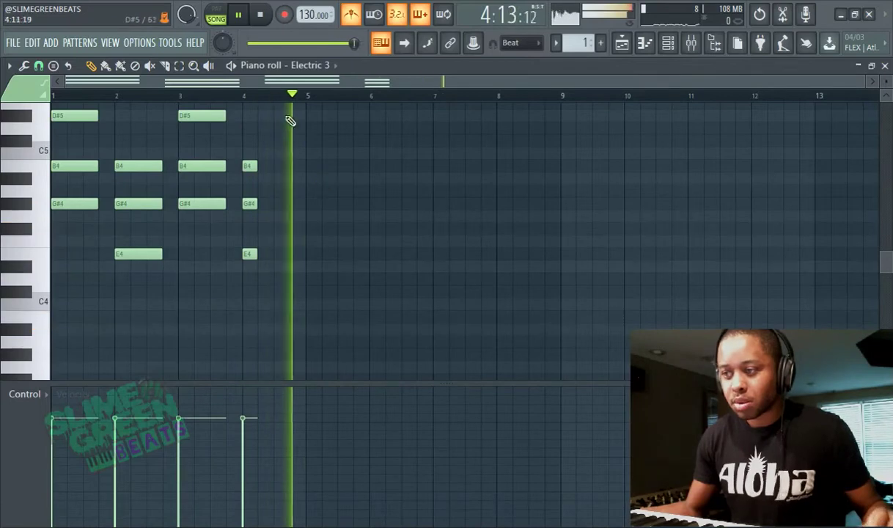
# - Re-record the F#4, D#4 and B3 chord in bar 4, starting playback late in bar 3, and stop playback
pyautogui.click(224, 96)
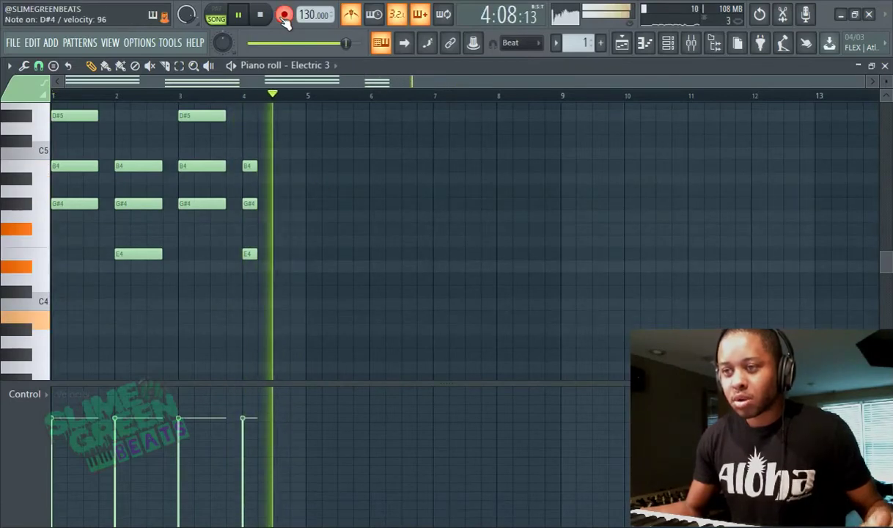
pyautogui.scroll(3, 300, 299)
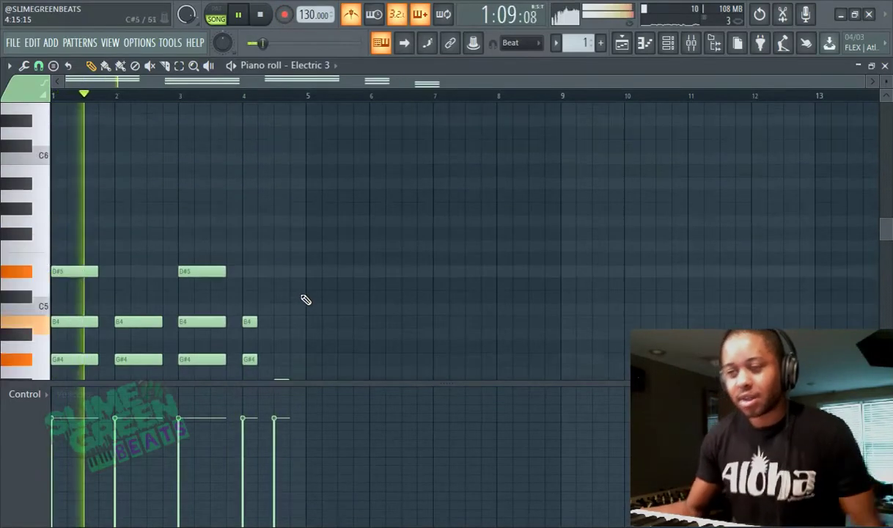
pyautogui.scroll(-2, 305, 300)
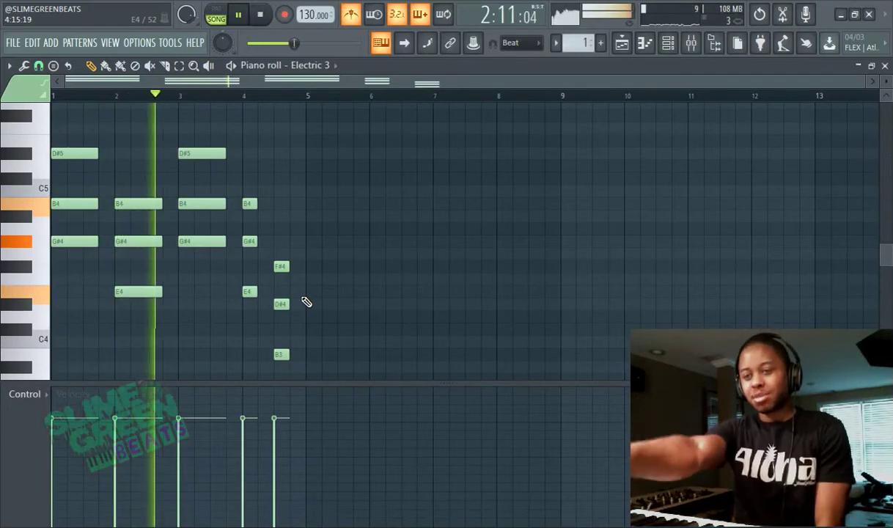
pyautogui.click(238, 15)
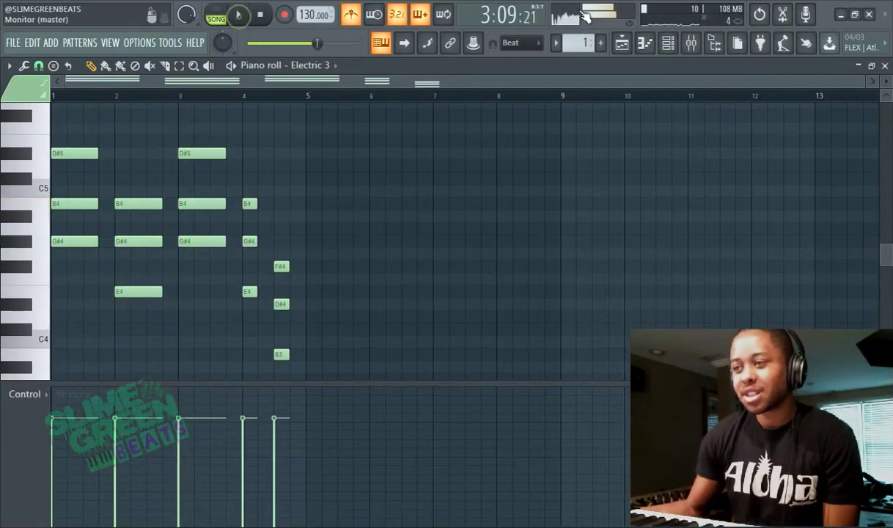
# - Return to the playlist, reset the playhead to the start and place a four-bar Pattern 2 clip on Track 2
pyautogui.click(623, 45)
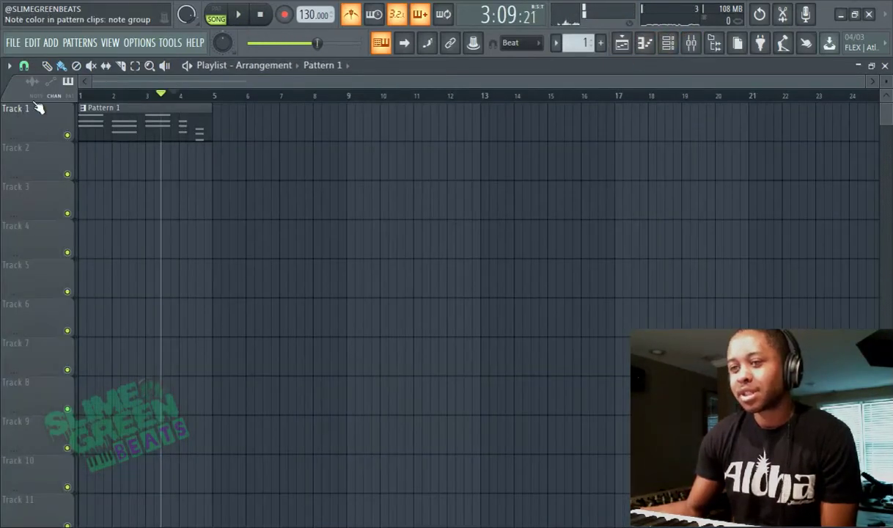
pyautogui.click(128, 96)
pyautogui.press('Home')
pyautogui.scroll(1, 589, 46)
pyautogui.moveTo(97, 176); pyautogui.dragTo(197, 158)
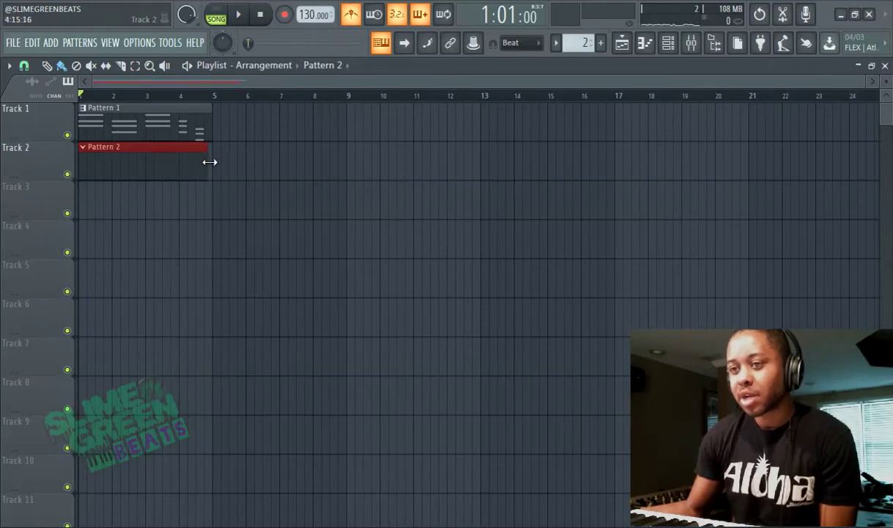
# - Select Pattern 1, display the channel rack lower over the playlist and route the Electric 3 channel to mixer track 5
pyautogui.click(151, 125)
pyautogui.click(668, 42)
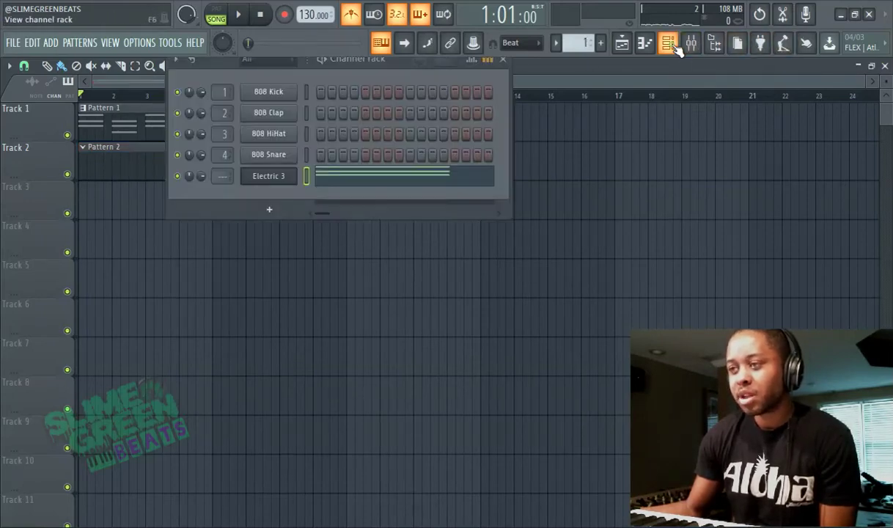
pyautogui.moveTo(410, 75); pyautogui.dragTo(415, 198)
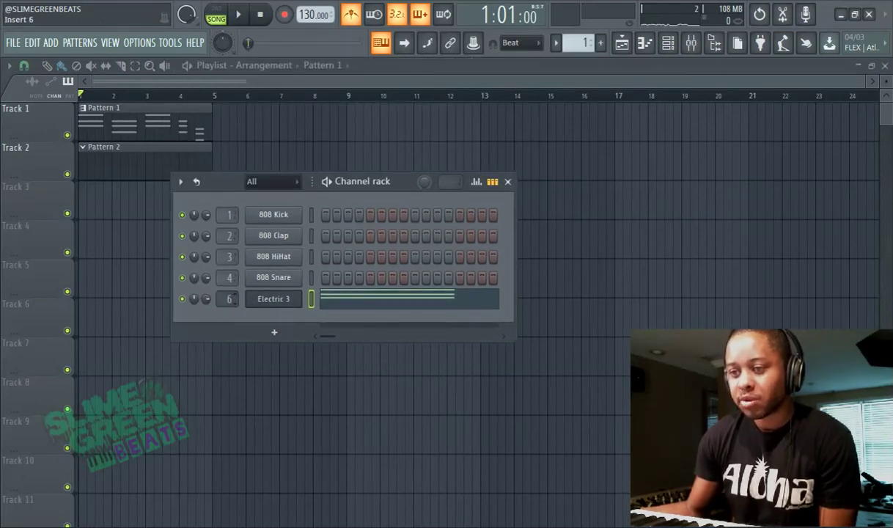
pyautogui.click(693, 43)
pyautogui.click(693, 42)
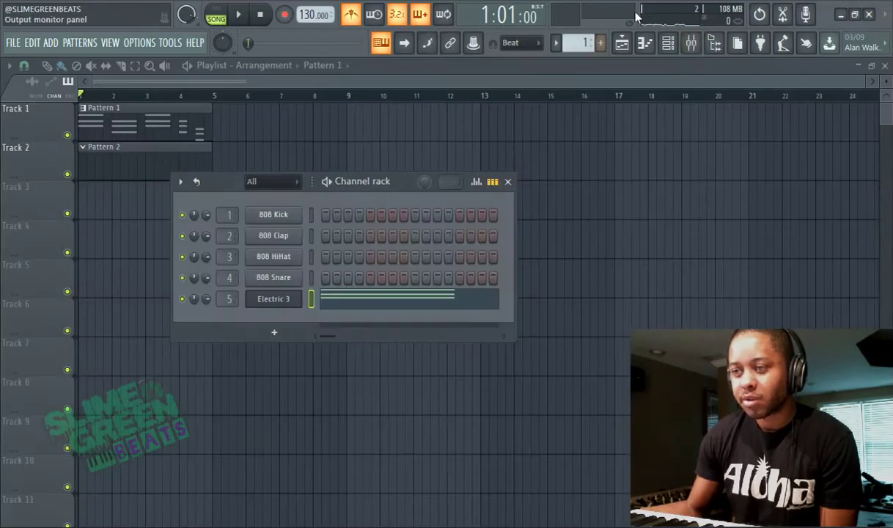
# - Lower the Insert 5 volume fader in the mixer and briefly play the song from the playlist
pyautogui.click(691, 43)
pyautogui.moveTo(305, 198); pyautogui.dragTo(366, 207)
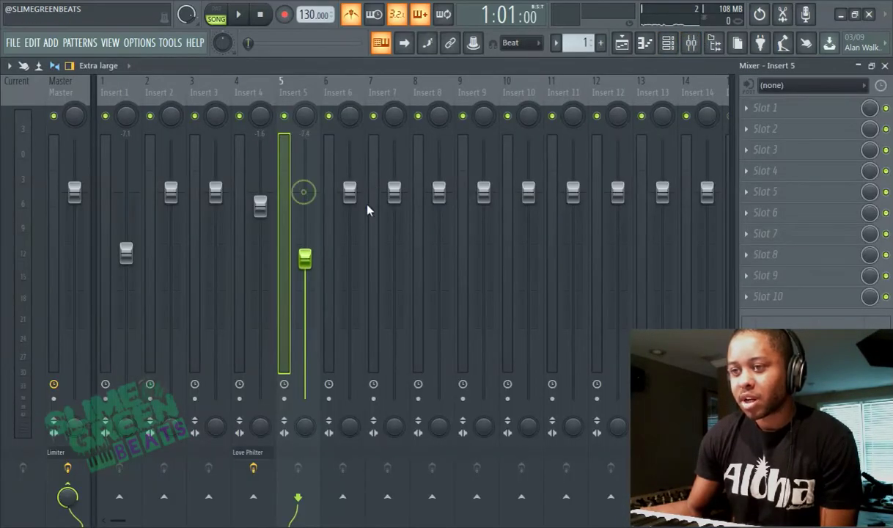
pyautogui.click(619, 42)
pyautogui.click(244, 22)
pyautogui.click(248, 26)
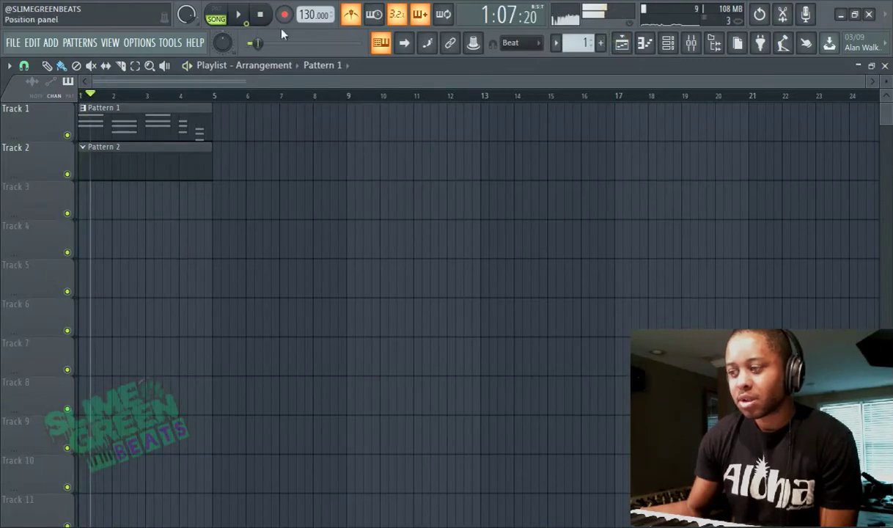
# - Briefly show the mixer again and bring up the channel rack over the playlist
pyautogui.click(690, 43)
pyautogui.click(691, 43)
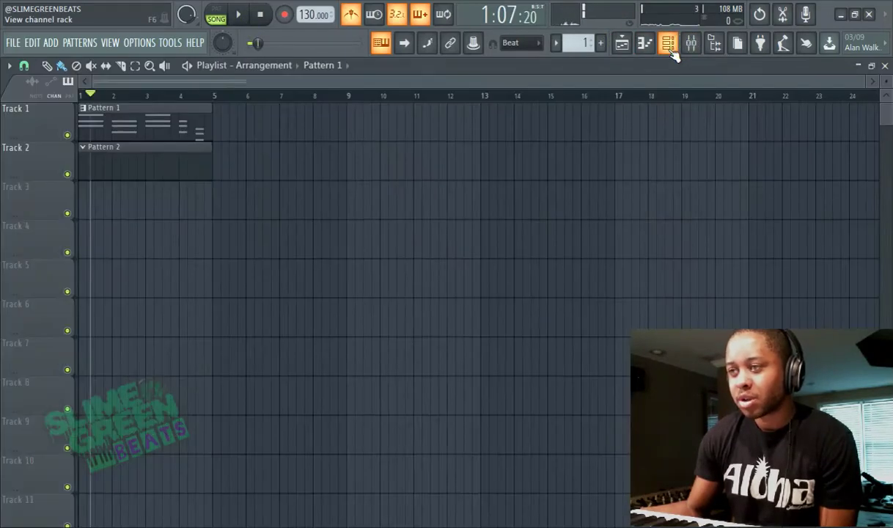
pyautogui.click(668, 42)
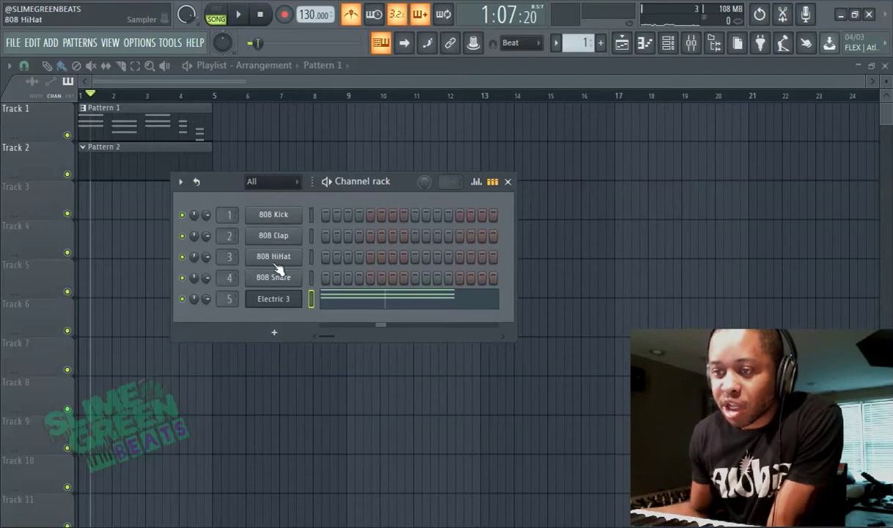
# - Briefly view the Electric 3 channel's Sytrus settings and return to the channel rack
pyautogui.click(266, 300)
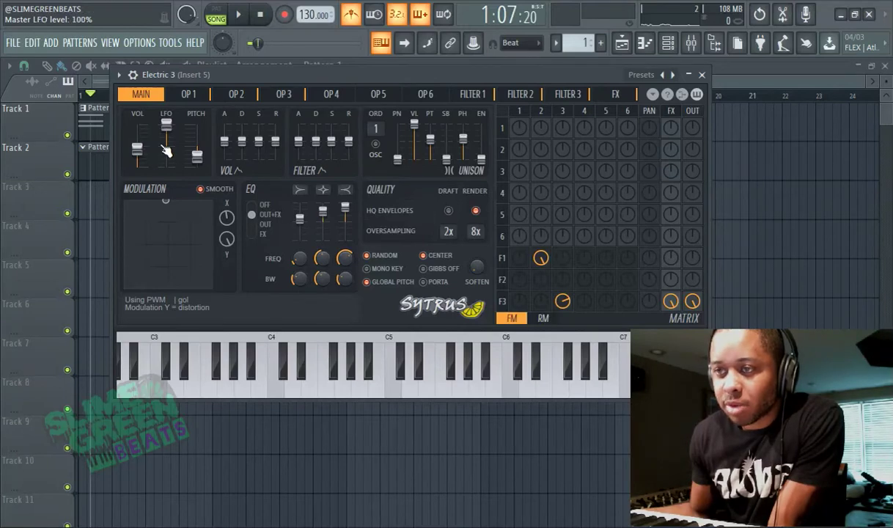
pyautogui.click(352, 63)
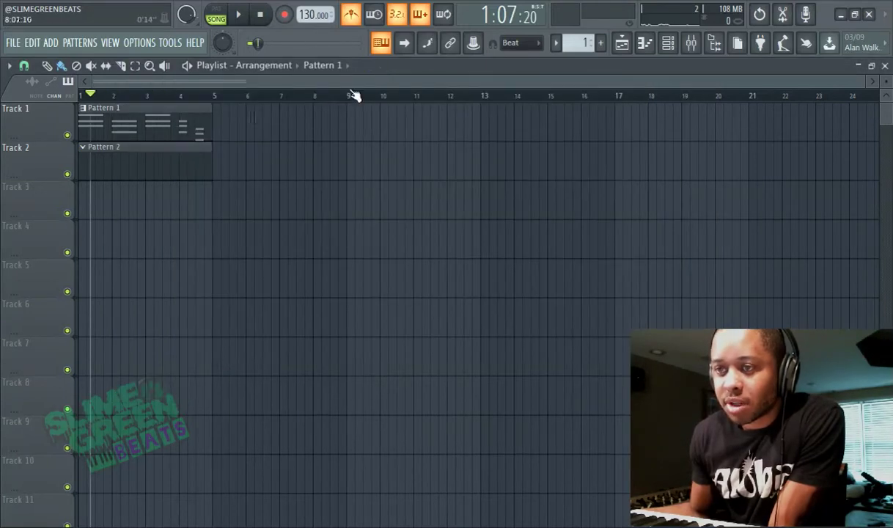
pyautogui.click(669, 45)
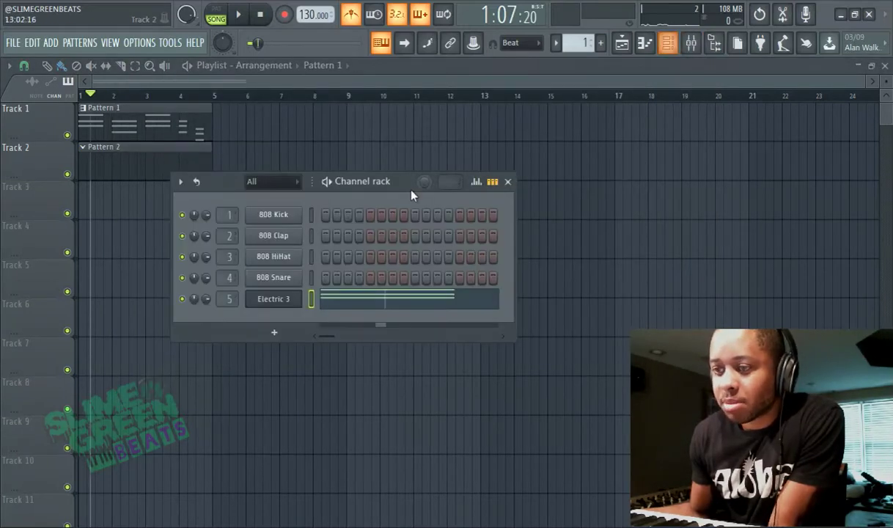
pyautogui.moveTo(206, 298); pyautogui.dragTo(206, 301)
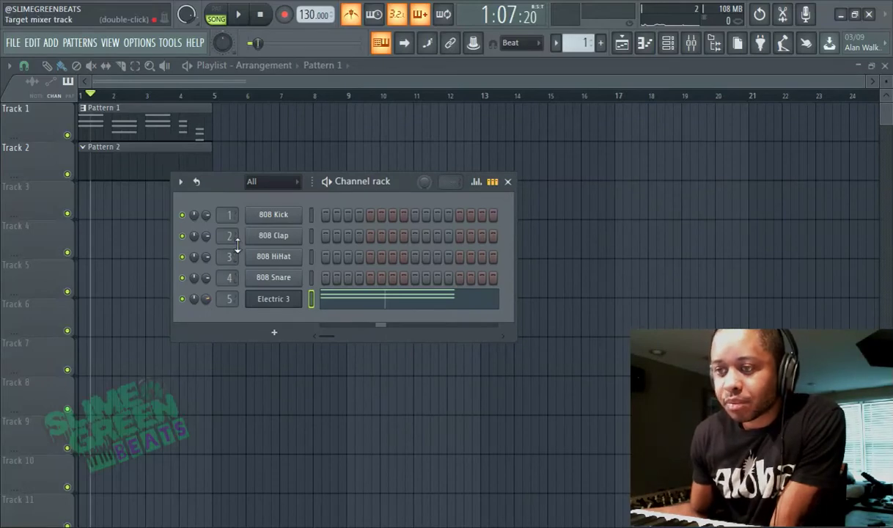
# - Open the 808 Kick channel settings and look through the sample, envelope and miscellaneous pages
pyautogui.click(266, 216)
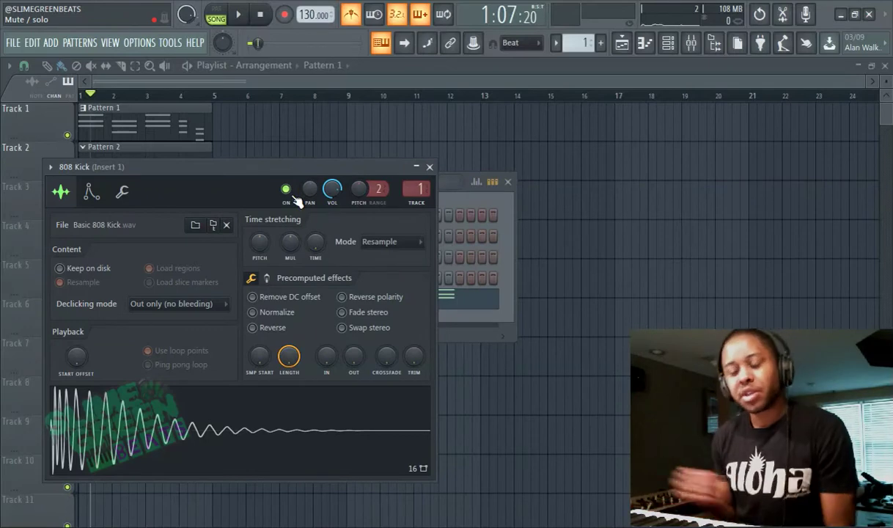
pyautogui.moveTo(202, 180); pyautogui.dragTo(484, 115)
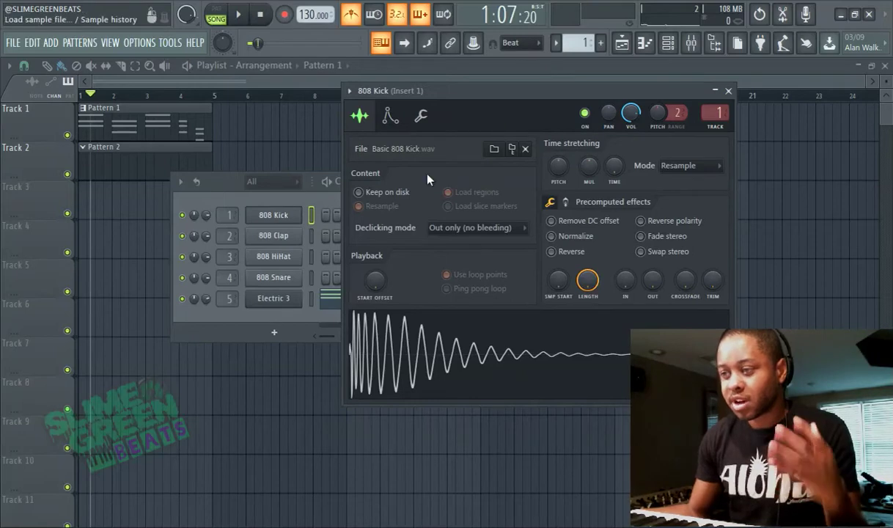
pyautogui.click(391, 115)
pyautogui.click(420, 116)
pyautogui.click(390, 116)
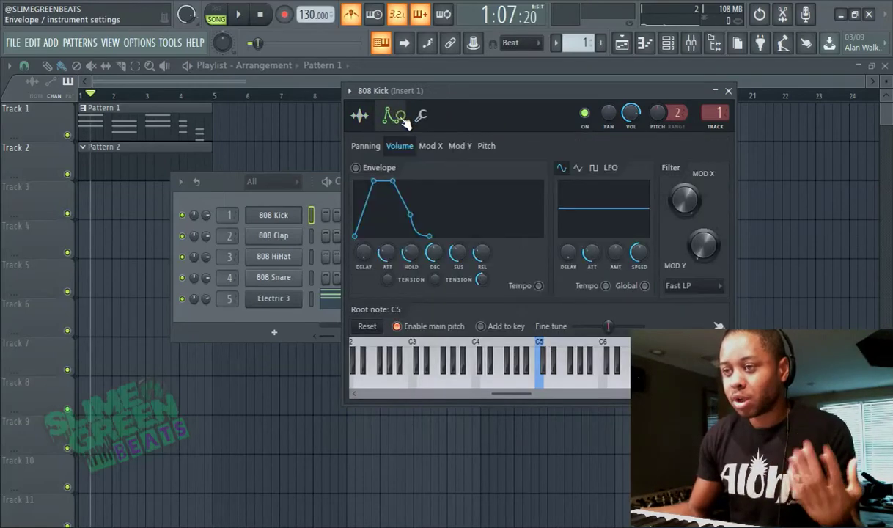
pyautogui.click(360, 115)
pyautogui.moveTo(409, 94); pyautogui.dragTo(289, 114)
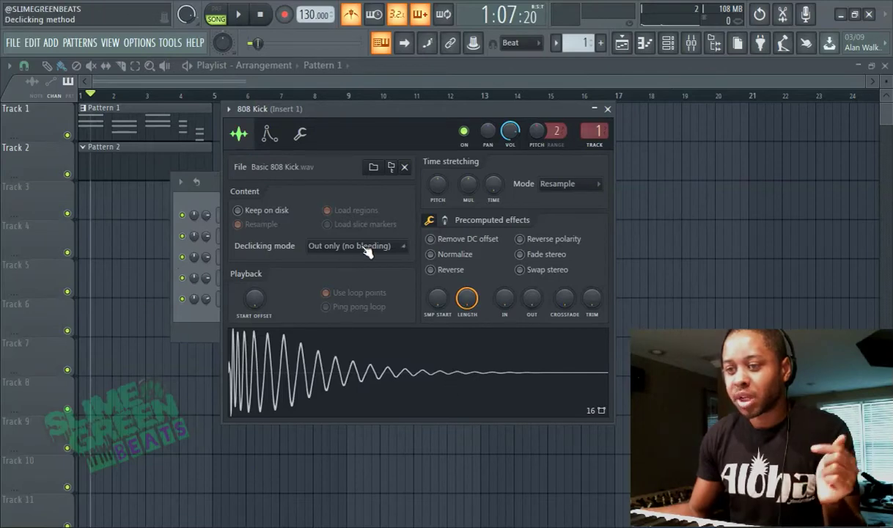
# - Open the 808 Clap channel settings and look through its envelope and miscellaneous pages, ending on the sample page
pyautogui.click(186, 185)
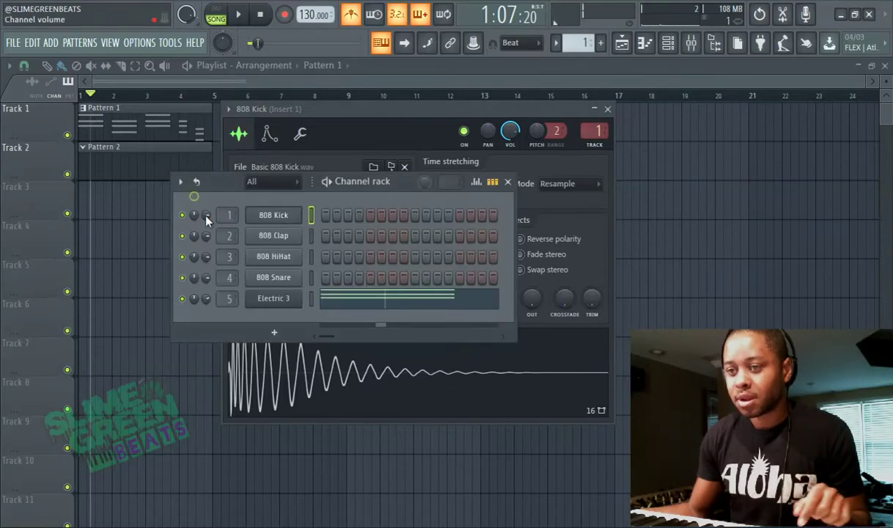
pyautogui.click(288, 235)
pyautogui.moveTo(257, 190); pyautogui.dragTo(418, 110)
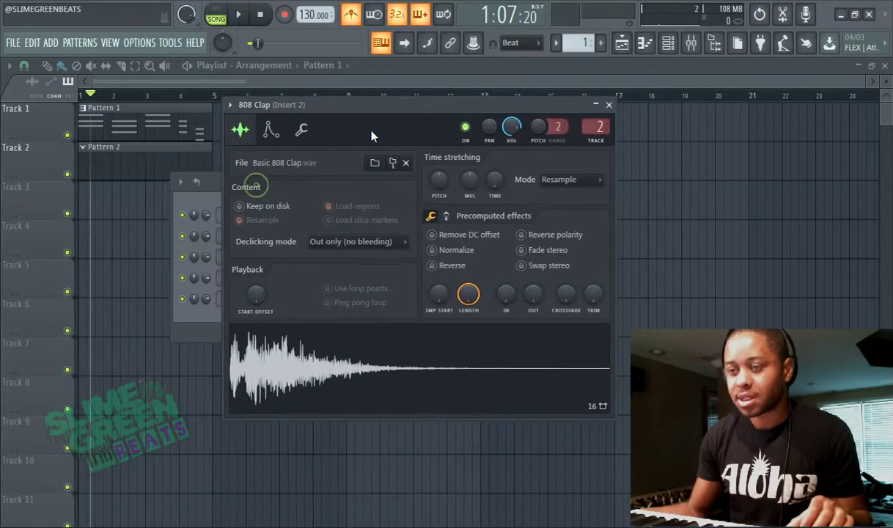
pyautogui.click(270, 130)
pyautogui.click(301, 130)
pyautogui.click(271, 129)
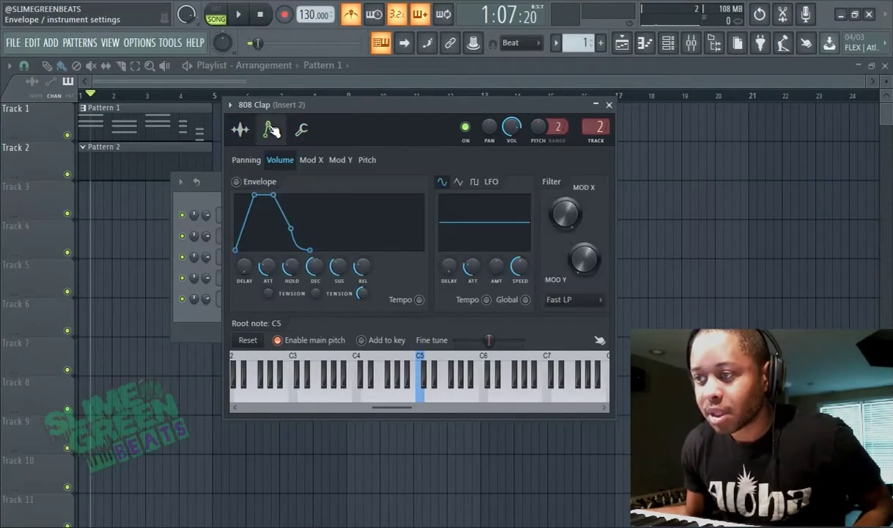
pyautogui.click(240, 129)
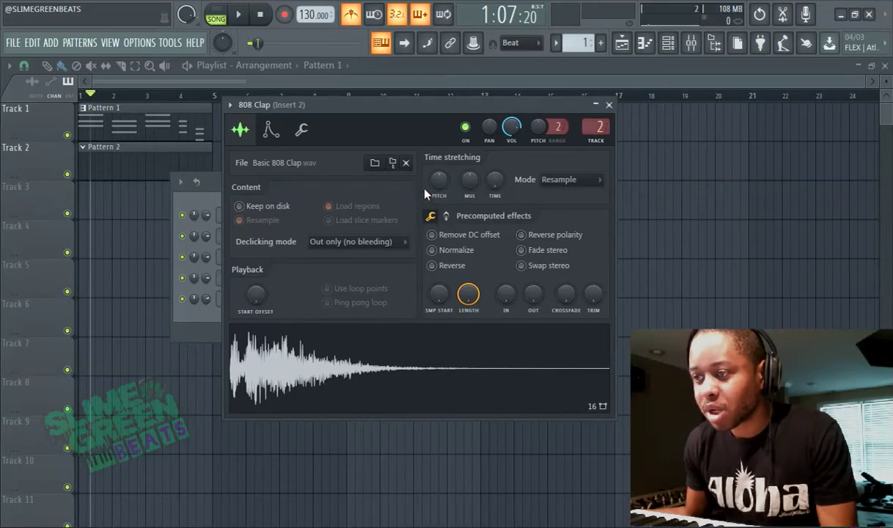
# - Try out Reverse and a fade-out on the 808 Clap sample, restoring each setting after the test
pyautogui.click(434, 269)
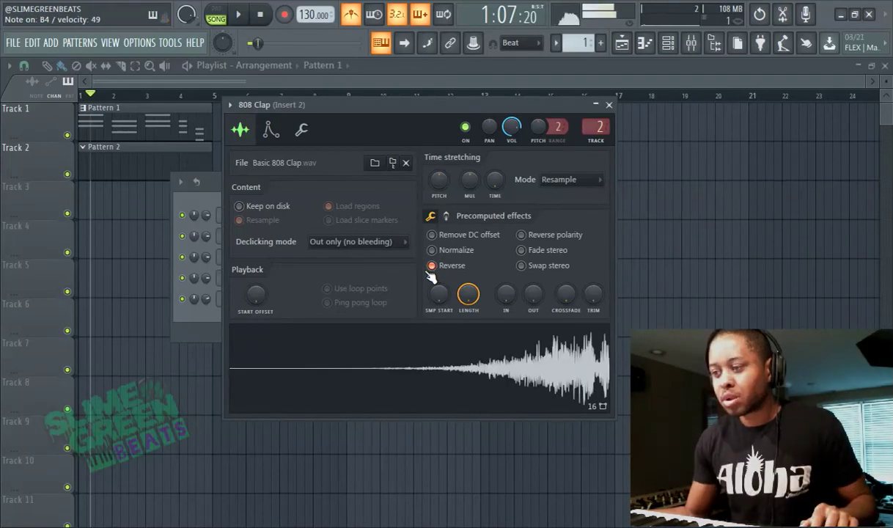
pyautogui.click(431, 269)
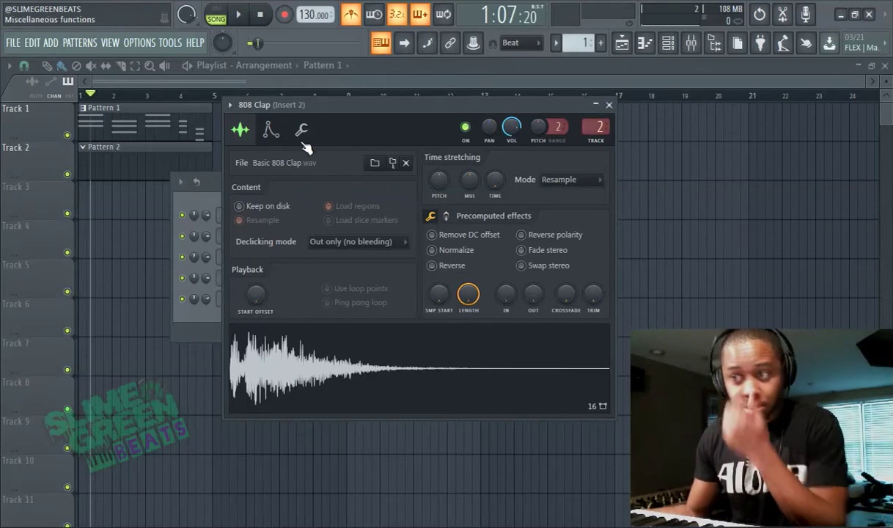
pyautogui.moveTo(534, 297); pyautogui.dragTo(534, 282)
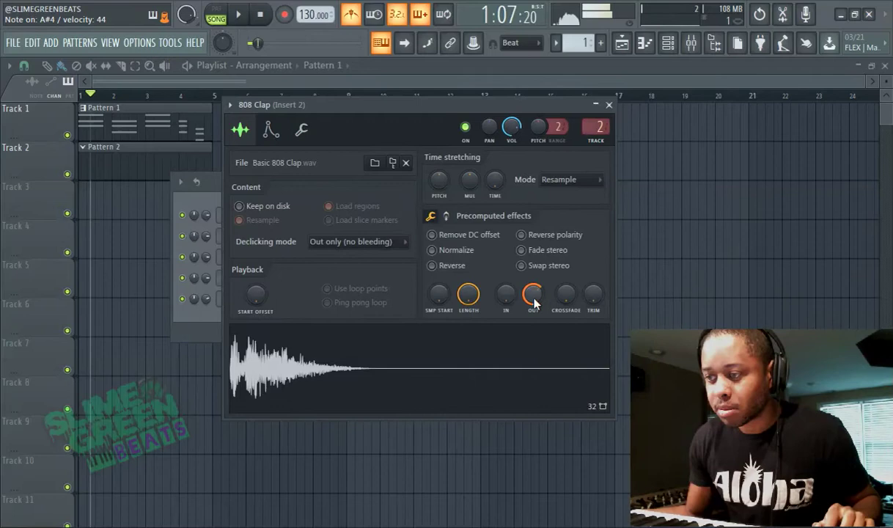
pyautogui.moveTo(534, 303); pyautogui.dragTo(534, 323)
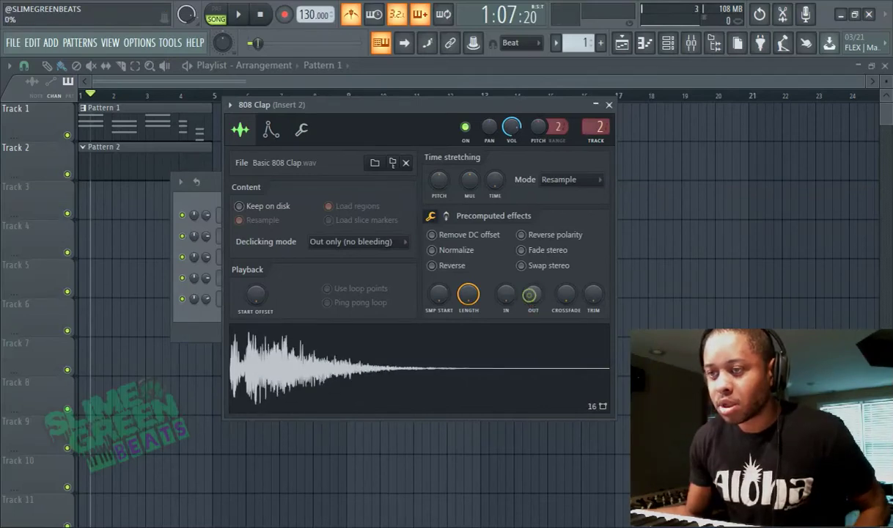
# - Shape the 808 Clap's volume envelope with zero attack, full hold, zero decay and zero sustain
pyautogui.click(281, 139)
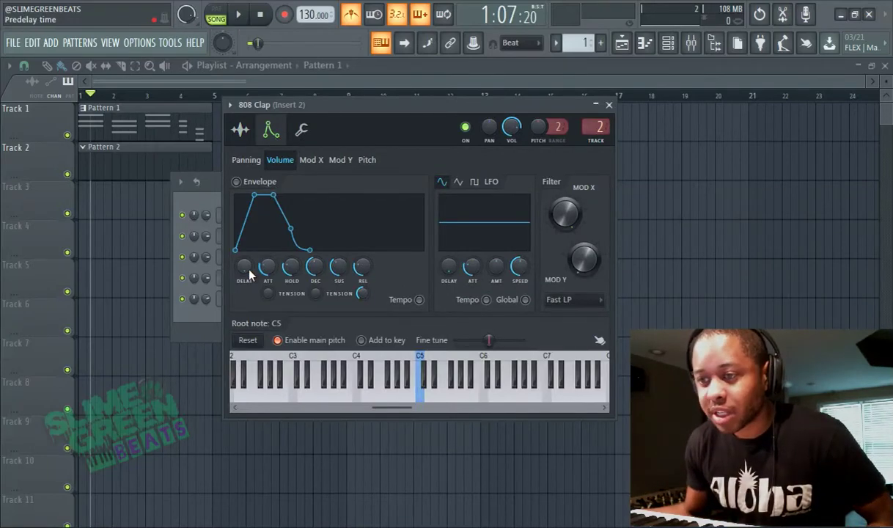
pyautogui.moveTo(268, 267); pyautogui.dragTo(291, 249)
pyautogui.moveTo(316, 279); pyautogui.dragTo(316, 301)
pyautogui.moveTo(331, 264); pyautogui.dragTo(332, 289)
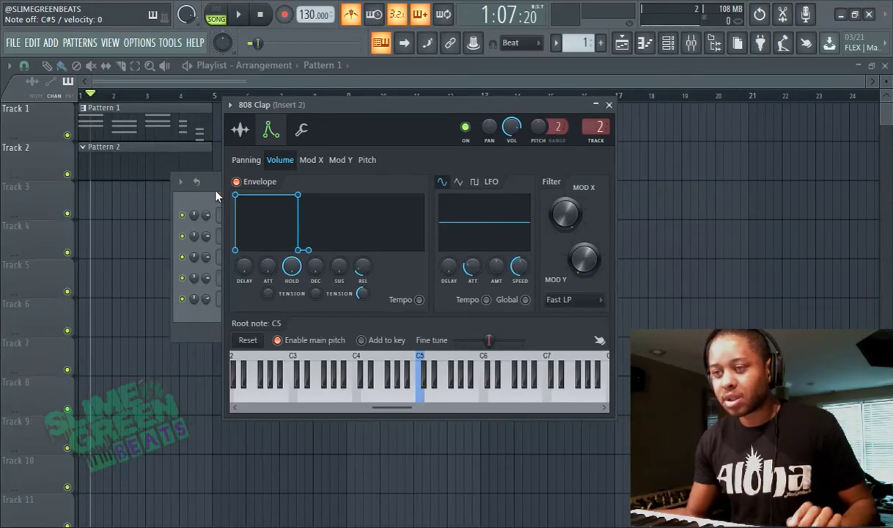
# - Adjust the 808 Clap's volume under Levels adjustment and return to the sample settings
pyautogui.click(302, 132)
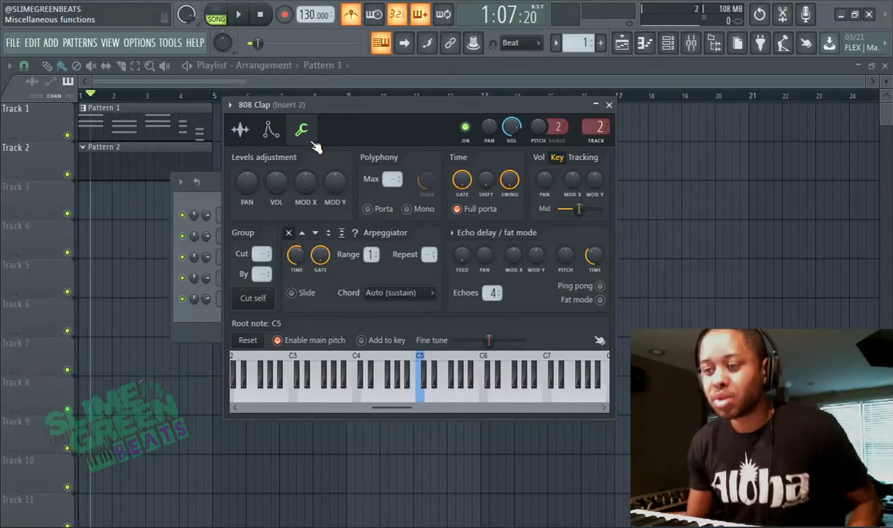
pyautogui.moveTo(276, 182)
pyautogui.mouseDown()
pyautogui.moveTo(276, 167)
pyautogui.moveTo(276, 189)
pyautogui.mouseUp()
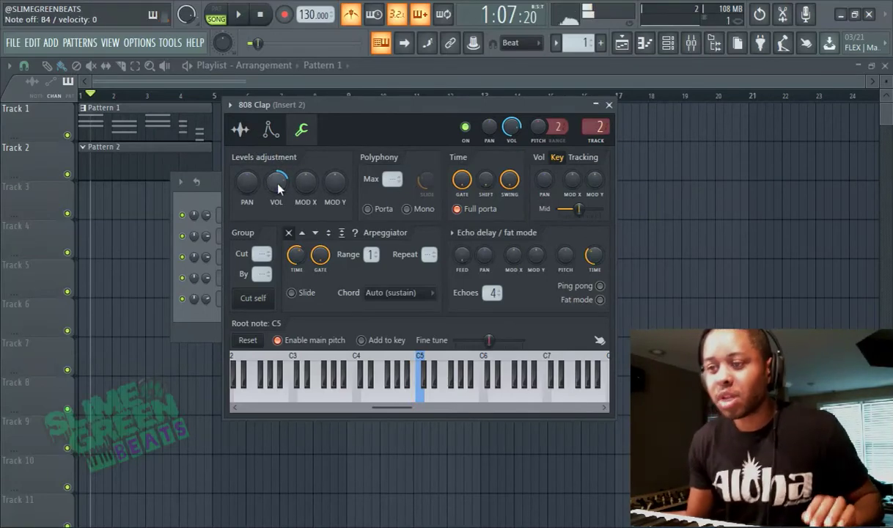
pyautogui.click(240, 130)
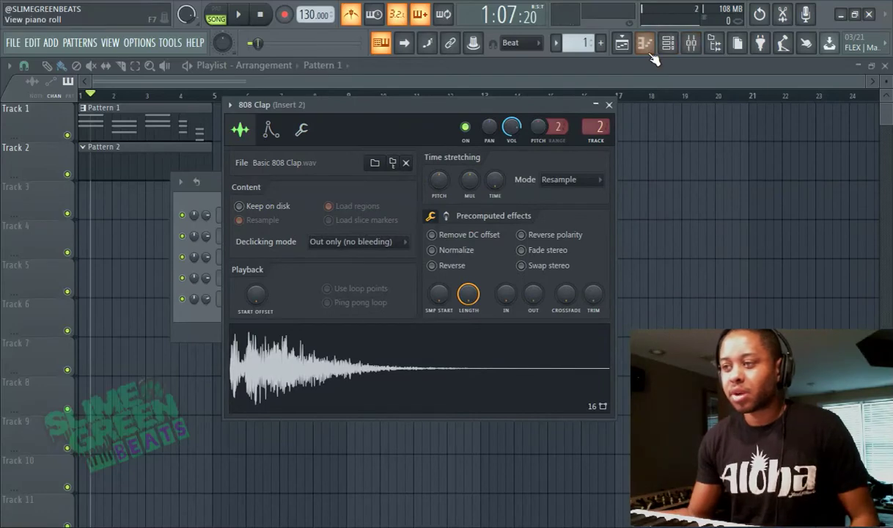
# - Review the 808 Clap's sample, envelope and miscellaneous settings once more, finishing on the volume envelope
pyautogui.click(668, 42)
pyautogui.click(341, 116)
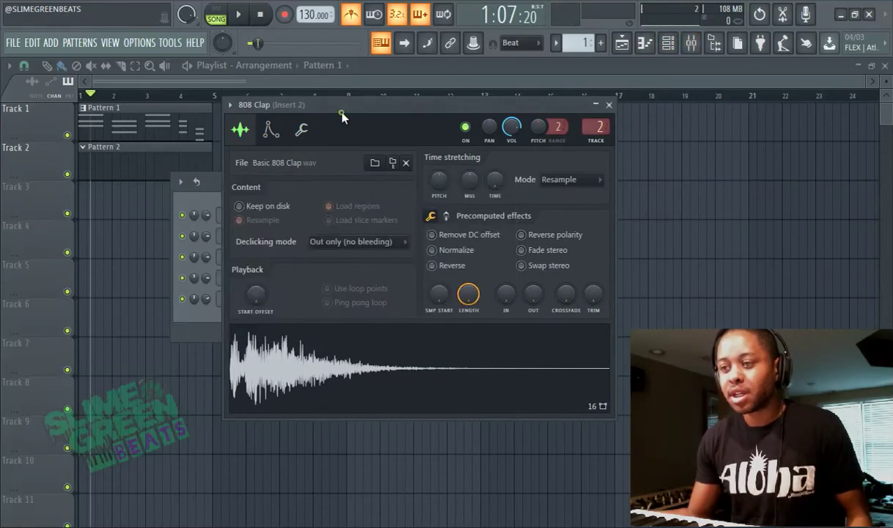
pyautogui.click(269, 130)
pyautogui.click(299, 132)
pyautogui.click(265, 133)
pyautogui.click(248, 133)
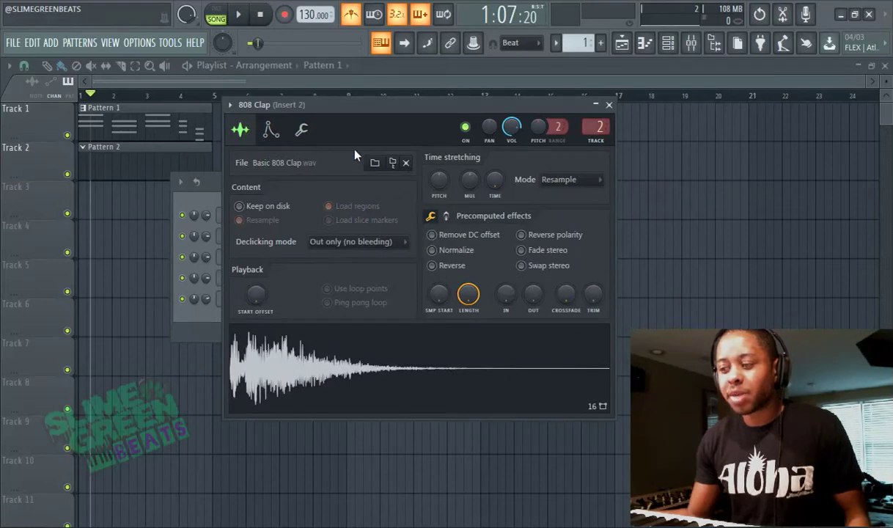
pyautogui.moveTo(366, 110); pyautogui.dragTo(347, 126)
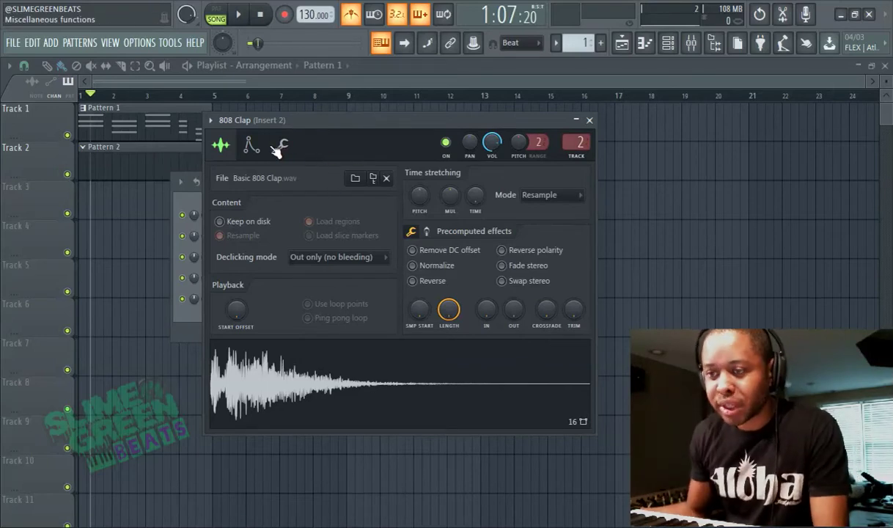
pyautogui.click(251, 144)
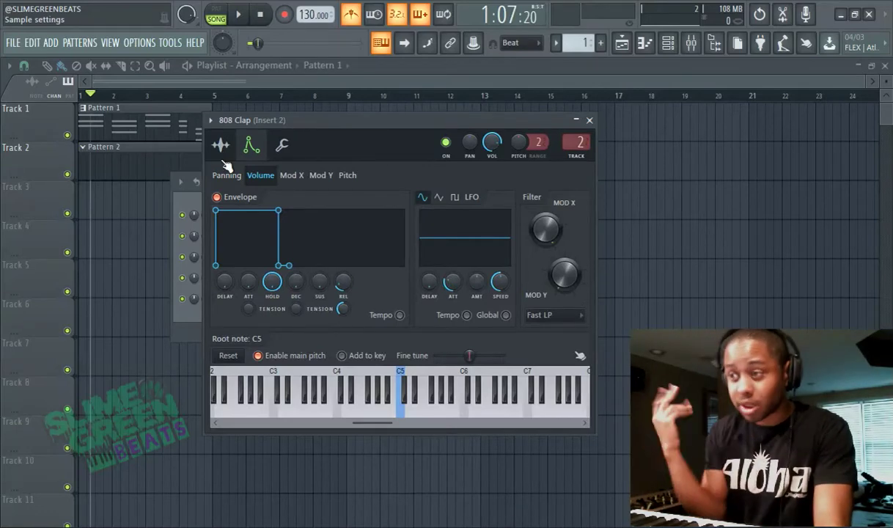
pyautogui.click(234, 150)
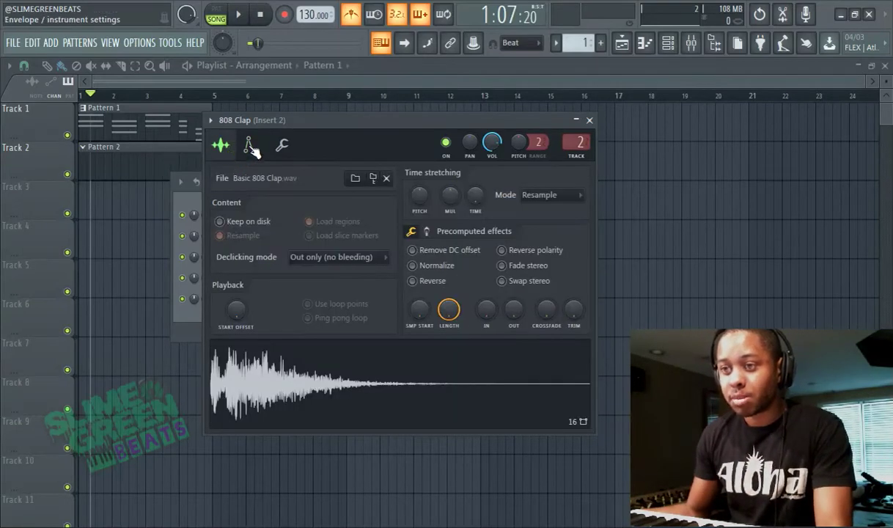
pyautogui.click(281, 149)
pyautogui.click(251, 145)
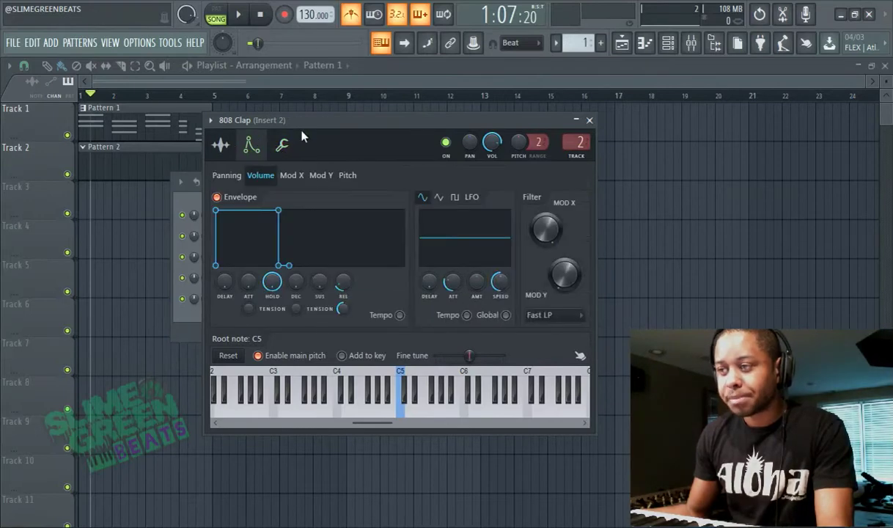
# - Show the browser and collapse its DrumKits folder so the top-level folders are listed
pyautogui.click(714, 45)
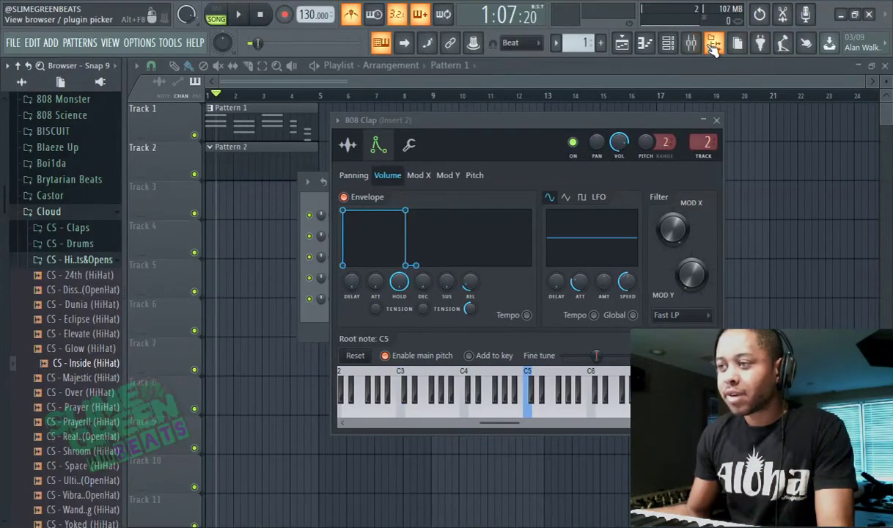
pyautogui.scroll(5, 87, 150)
pyautogui.scroll(5, 63, 155)
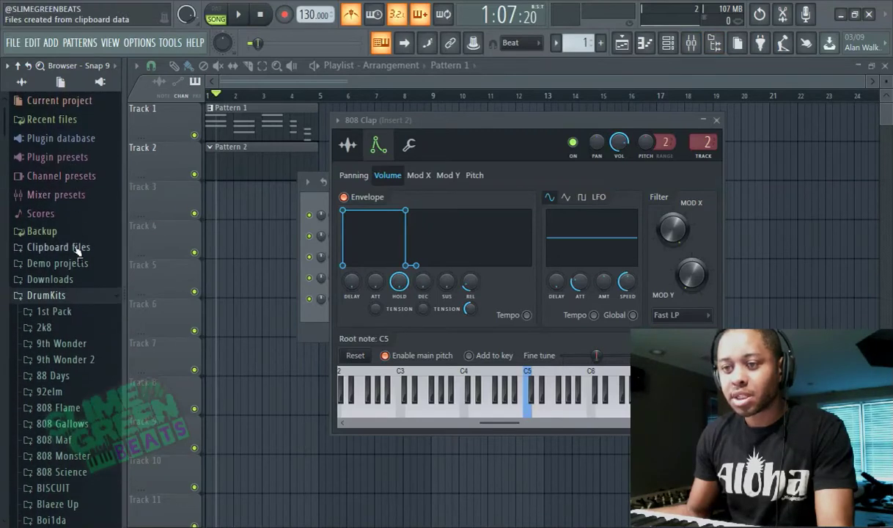
pyautogui.scroll(-1, 65, 296)
pyautogui.click(65, 294)
pyautogui.click(64, 294)
pyautogui.click(64, 284)
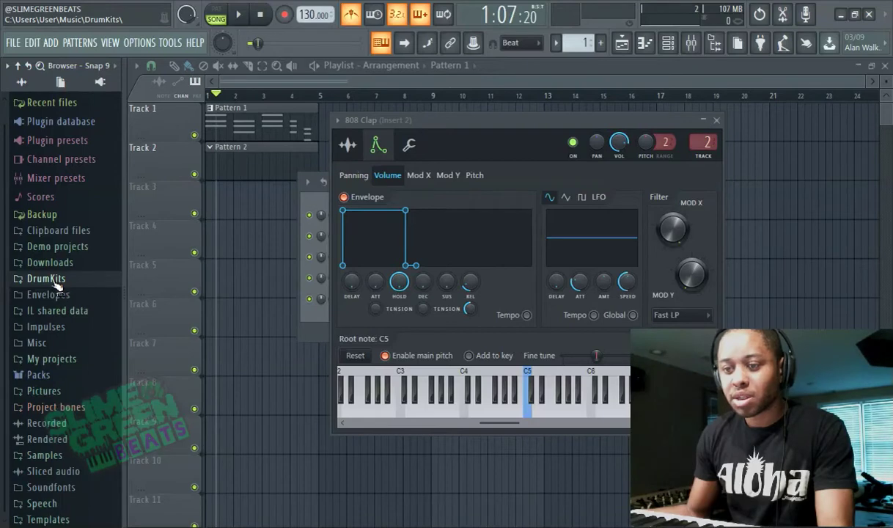
# - Open the file settings to view the browser's extra search folders
pyautogui.click(114, 44)
pyautogui.moveTo(135, 44)
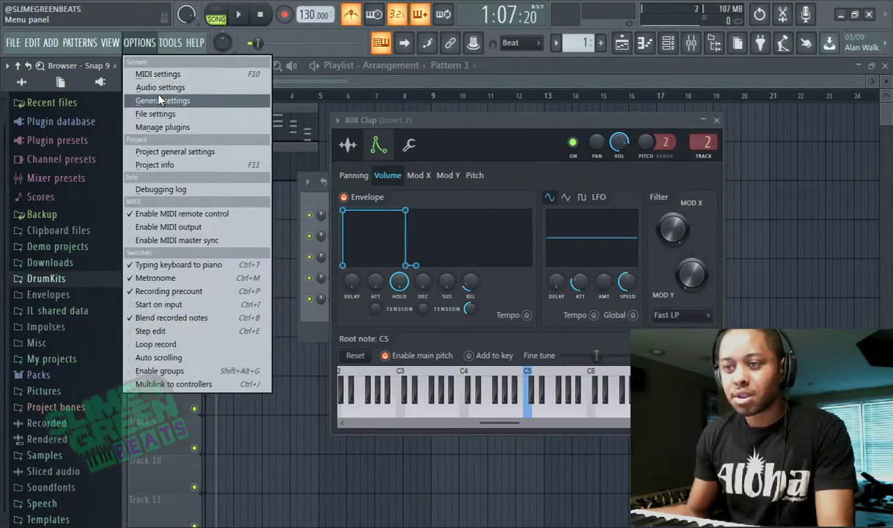
pyautogui.click(165, 117)
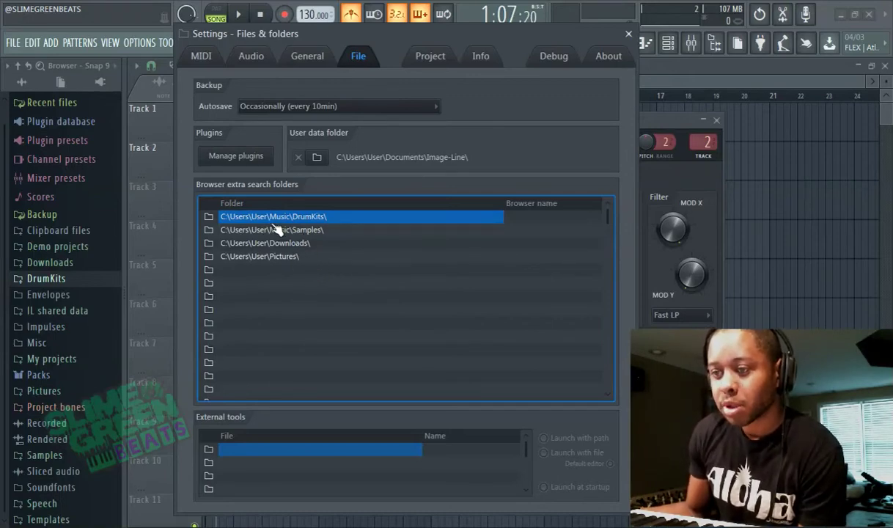
# - Browse to Libraries > Music > My Music for the first empty extra search folder entry, and cancel the folder selection
pyautogui.click(209, 269)
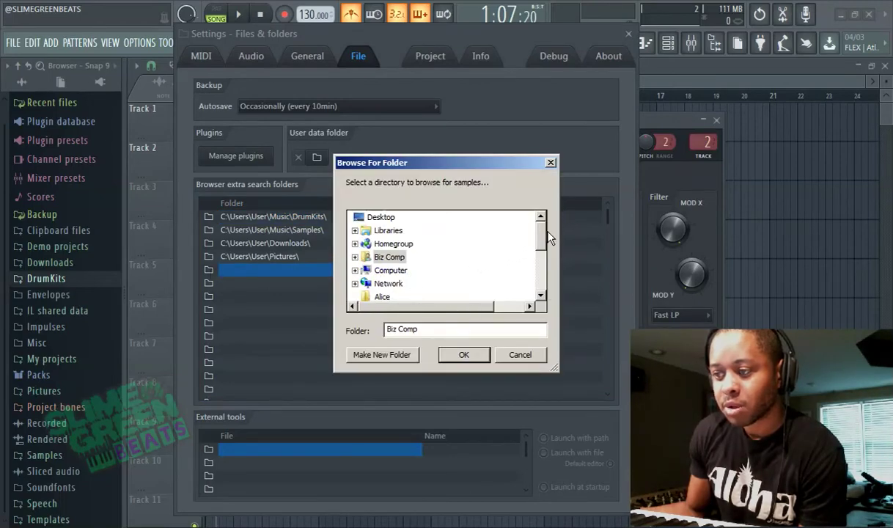
pyautogui.scroll(-3, 535, 249)
pyautogui.scroll(3, 519, 230)
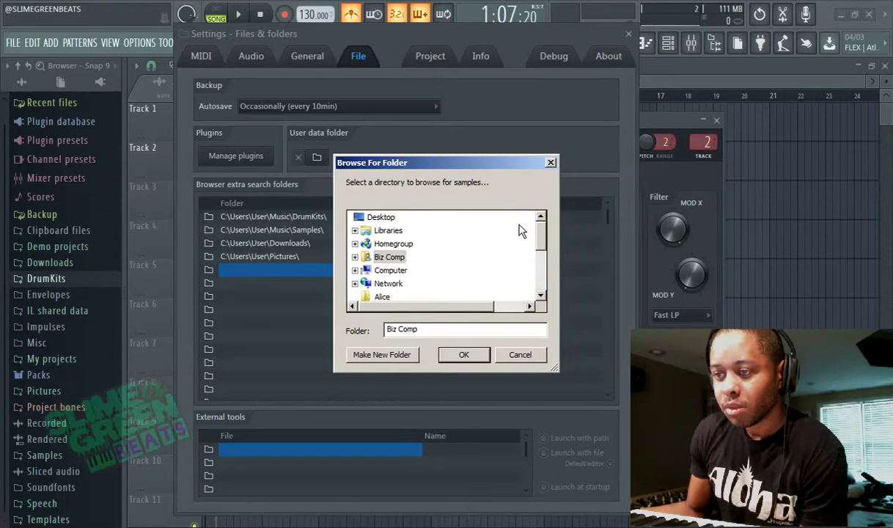
pyautogui.doubleClick(389, 230)
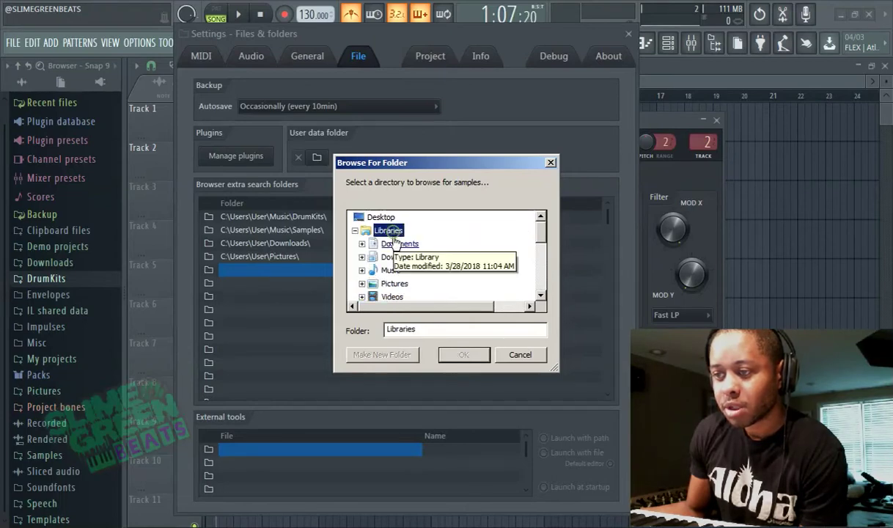
pyautogui.doubleClick(389, 270)
pyautogui.doubleClick(401, 244)
pyautogui.scroll(1, 428, 258)
pyautogui.scroll(-2, 429, 260)
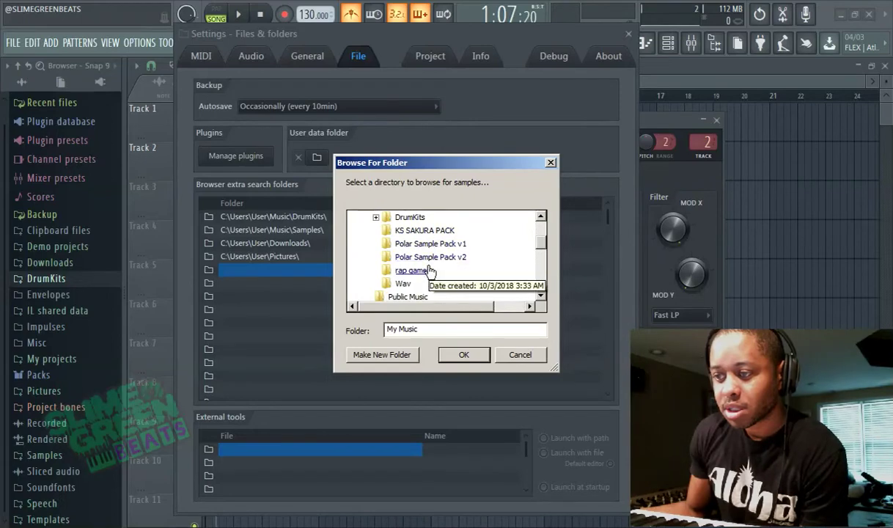
pyautogui.scroll(1, 418, 258)
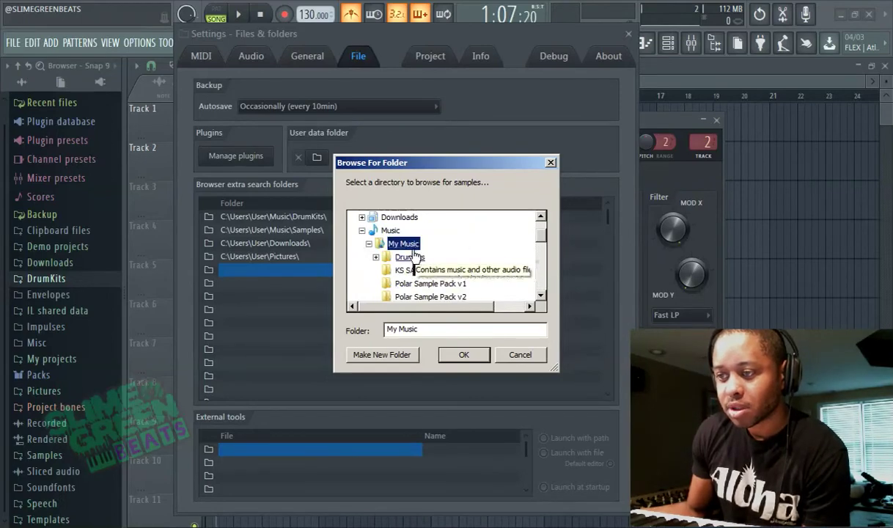
pyautogui.click(550, 163)
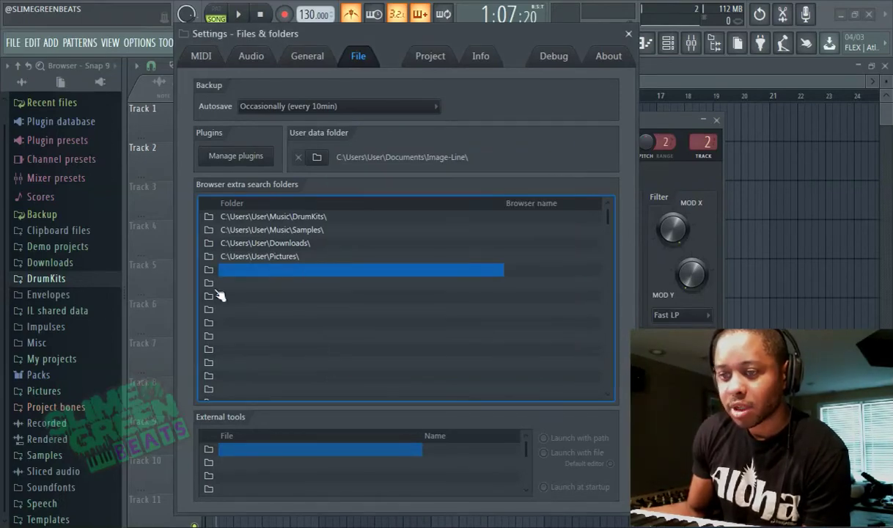
# - Expand and collapse the DrumKits folder in the browser, and close the settings window
pyautogui.click(55, 279)
pyautogui.click(55, 279)
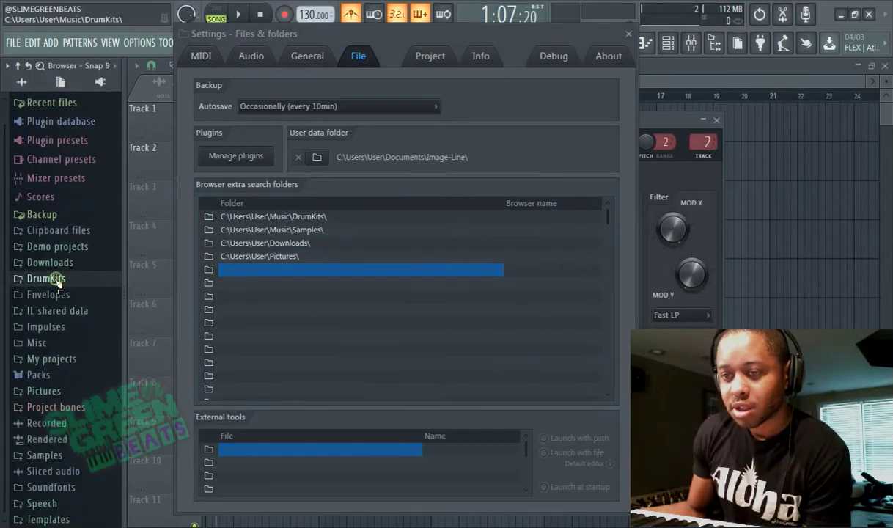
pyautogui.click(628, 34)
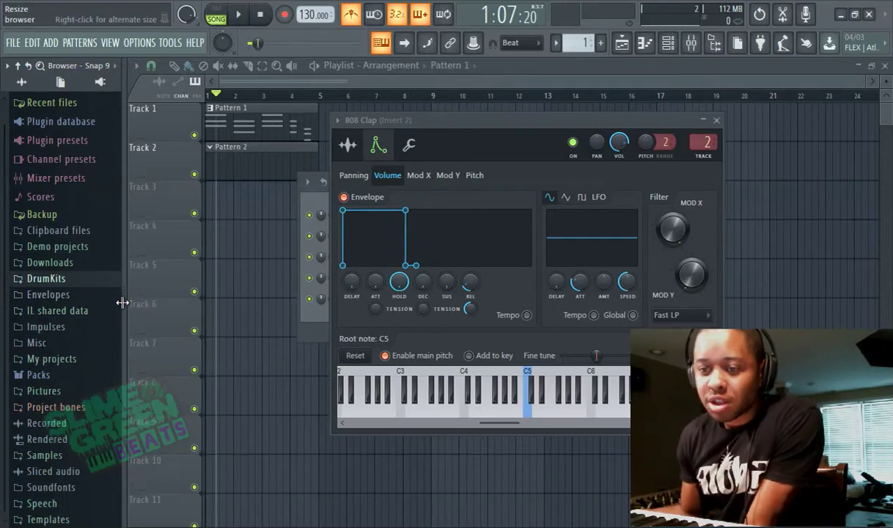
# - Expand the Packs folder in the browser to list its sample categories, and hide and restore the browser
pyautogui.click(54, 372)
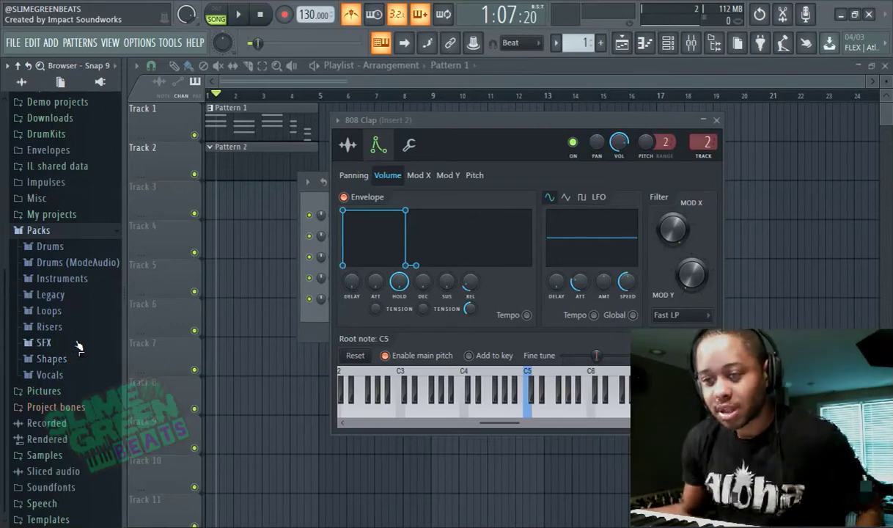
pyautogui.scroll(3, 57, 245)
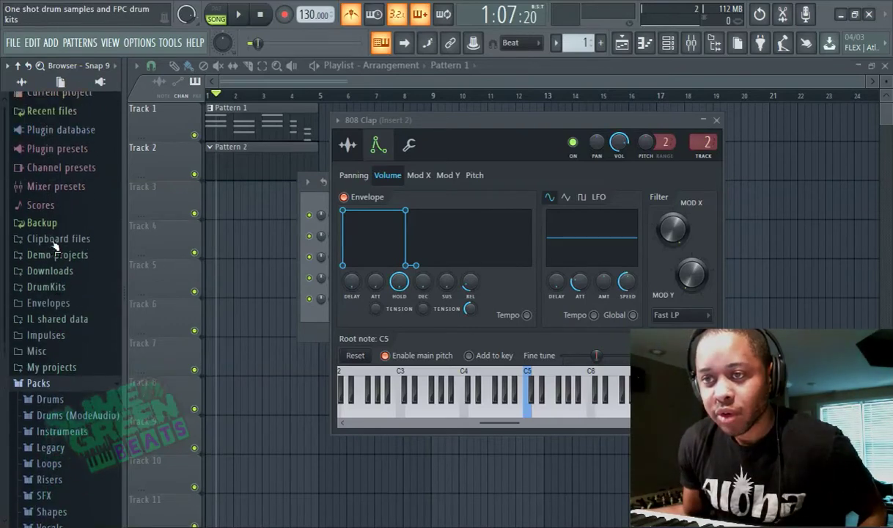
pyautogui.click(718, 48)
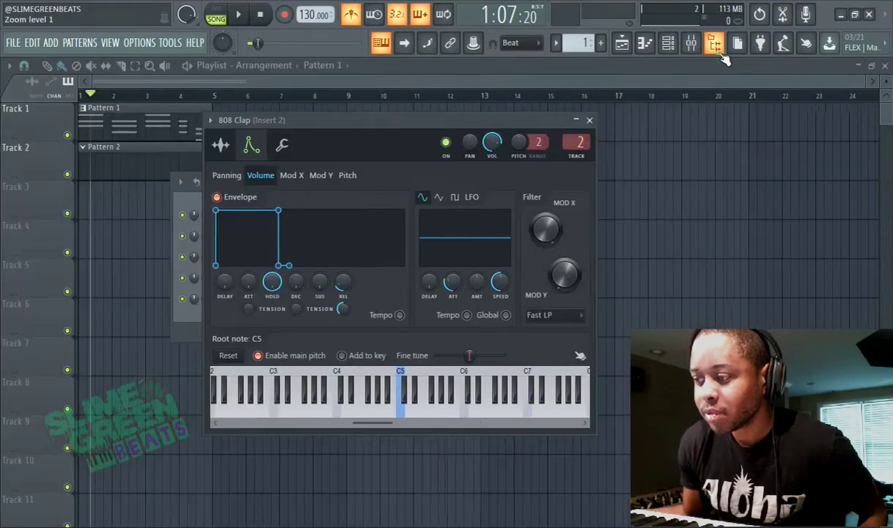
pyautogui.click(722, 57)
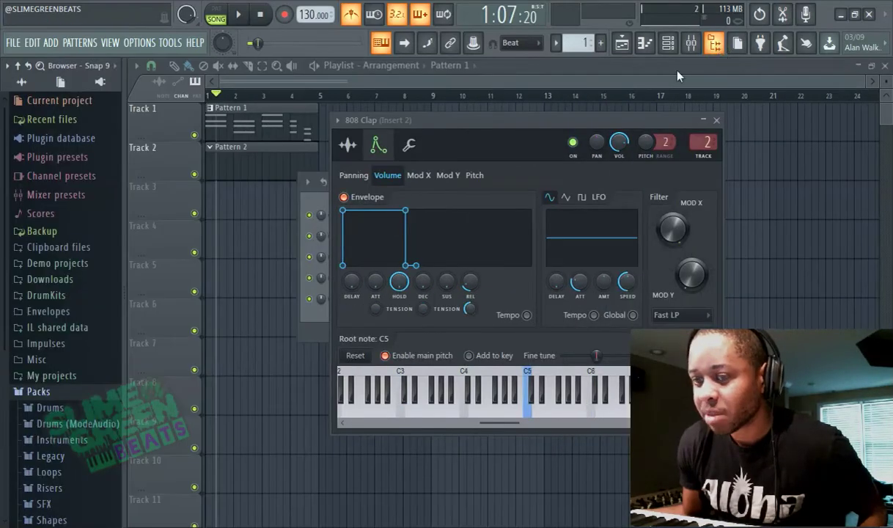
pyautogui.scroll(-2, 65, 352)
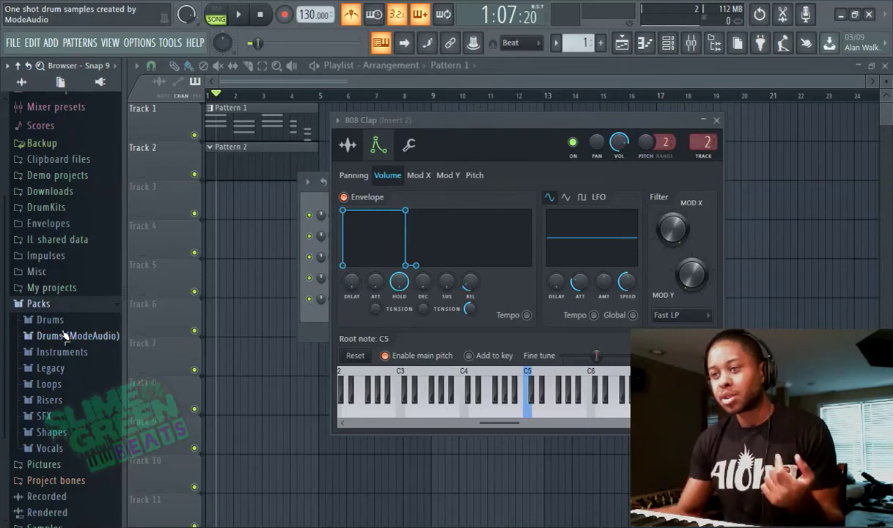
# - Replace the 808 Clap settings with the channel rack over the playlist, briefly viewing the mixer and piano roll
pyautogui.click(259, 85)
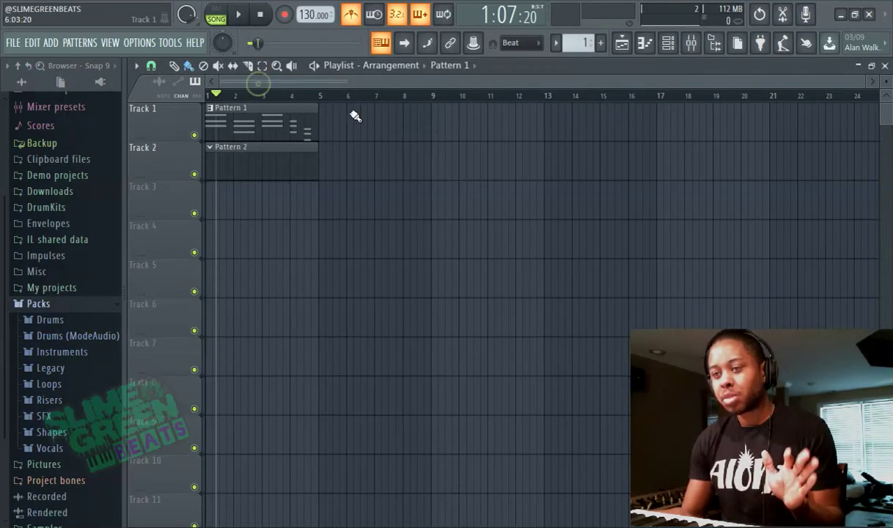
pyautogui.click(668, 43)
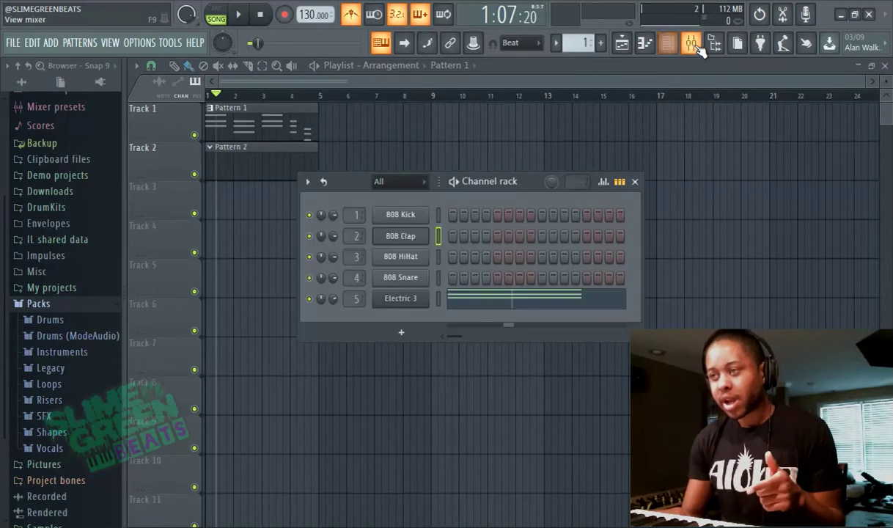
pyautogui.click(693, 44)
pyautogui.click(694, 45)
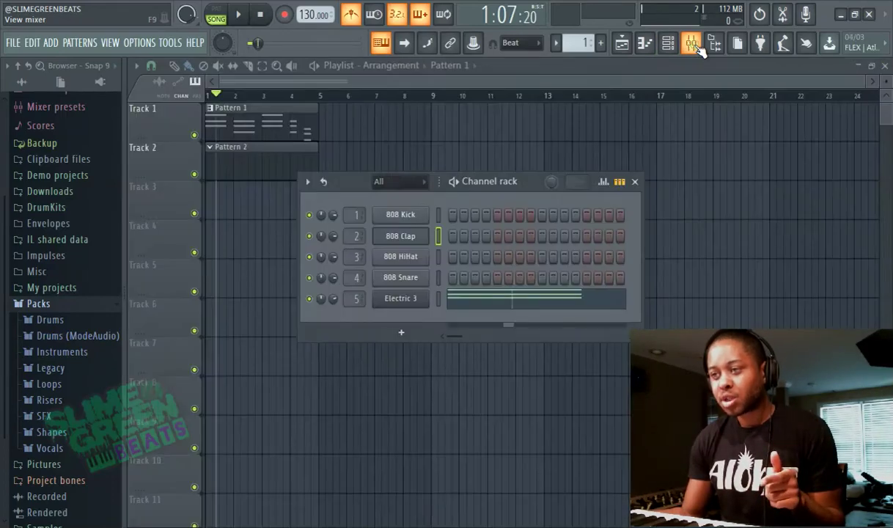
pyautogui.click(648, 42)
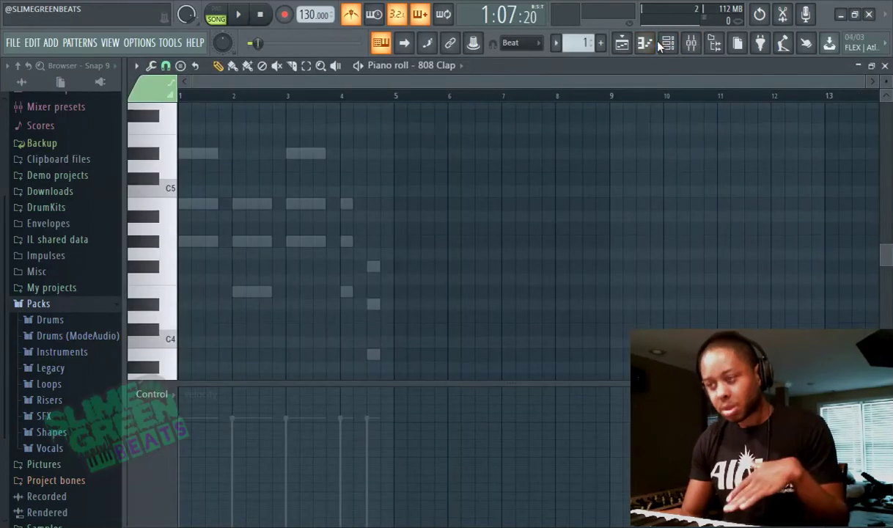
pyautogui.click(645, 42)
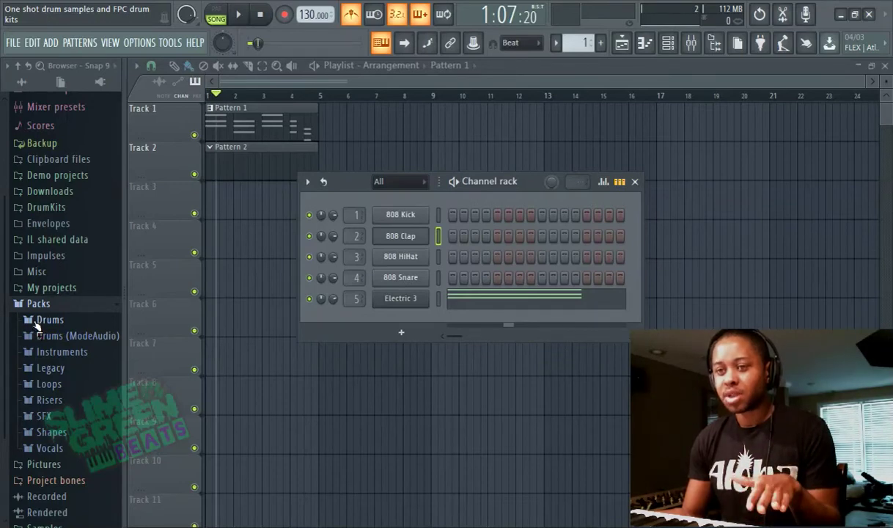
# - Expand Legacy > Drums > Vintage in Packs and replace the 808 HiHat sample in the channel rack with VT_CHiHat
pyautogui.click(51, 368)
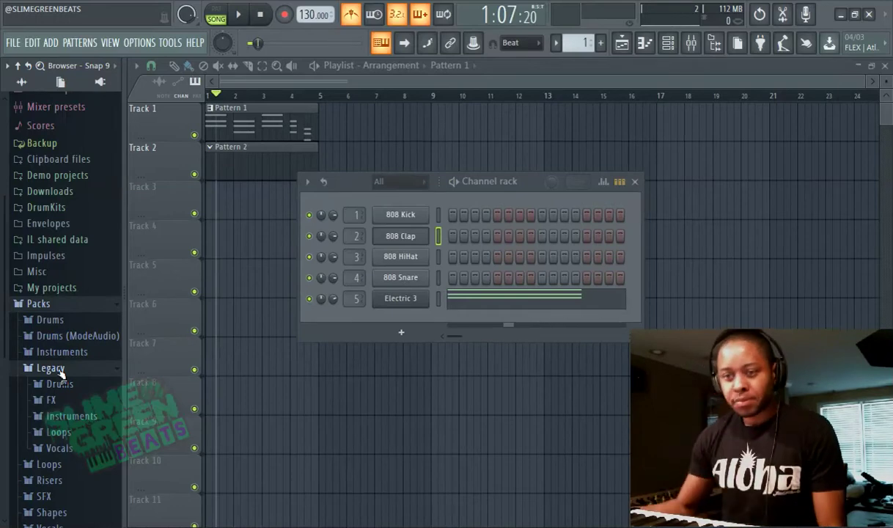
pyautogui.scroll(-5, 81, 387)
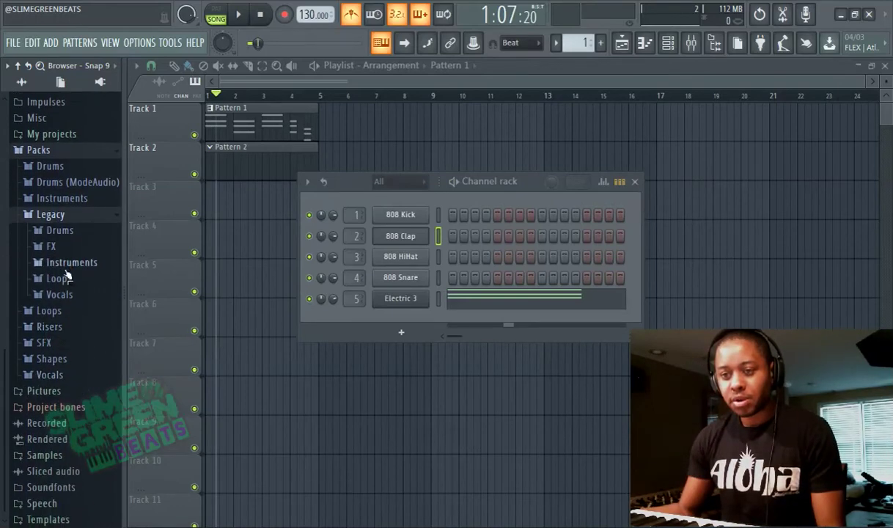
pyautogui.click(70, 233)
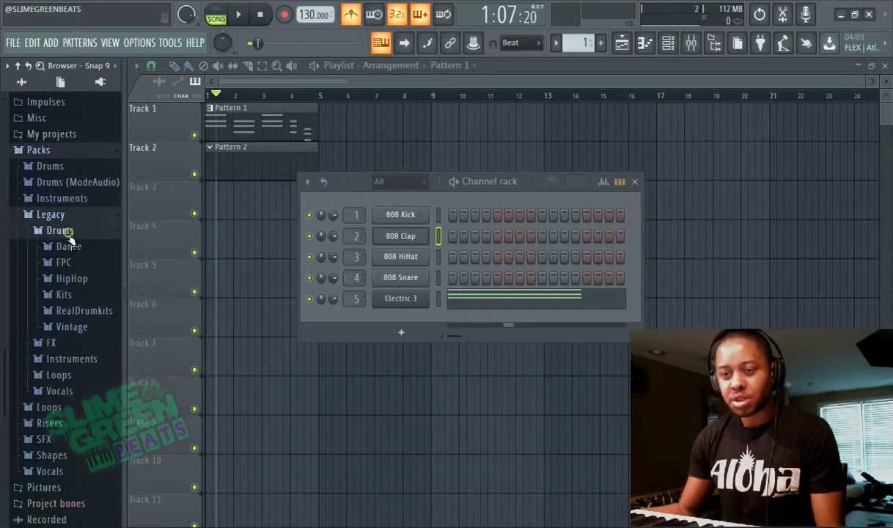
pyautogui.click(81, 329)
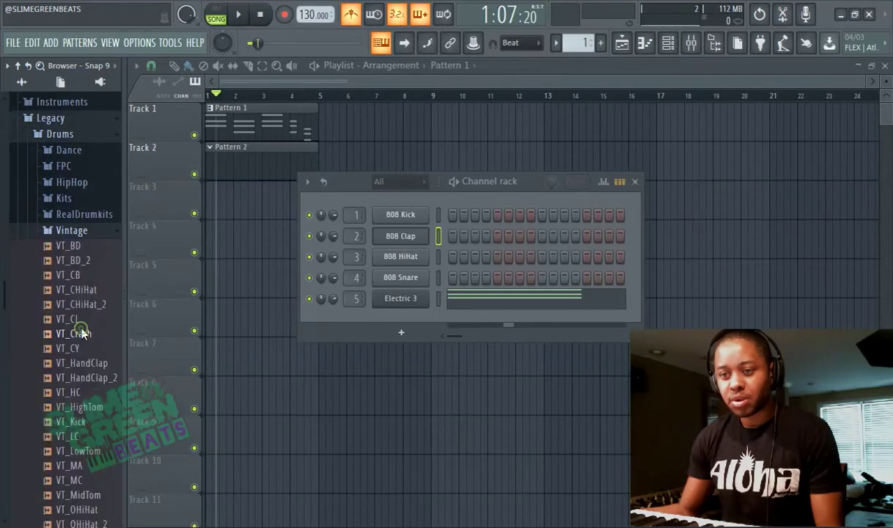
pyautogui.click(82, 290)
pyautogui.moveTo(82, 289); pyautogui.dragTo(371, 258)
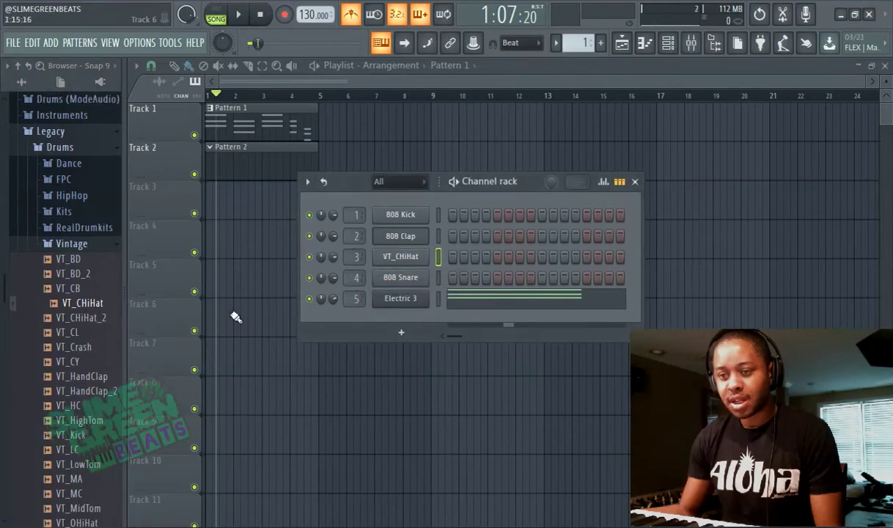
# - Open the VT_CY sample in a new channel and route it to mixer track 5
pyautogui.click(82, 363)
pyautogui.rightClick(82, 361)
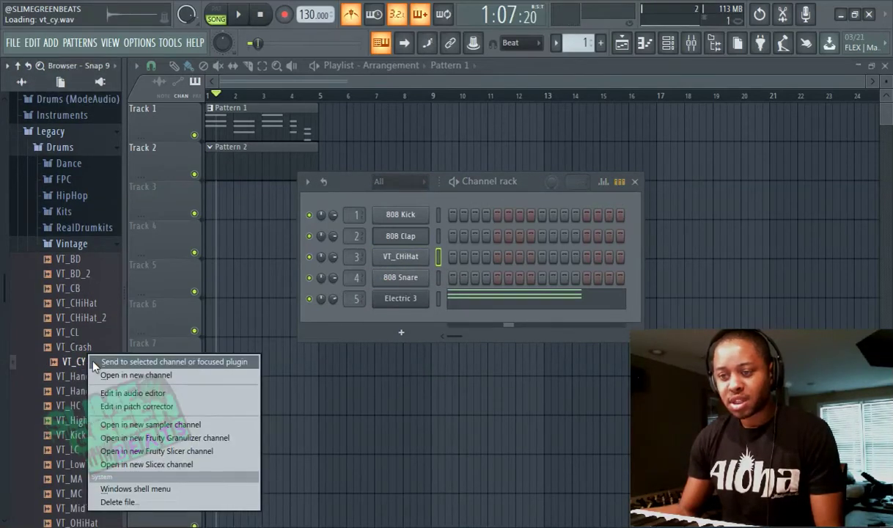
pyautogui.click(117, 375)
pyautogui.click(472, 202)
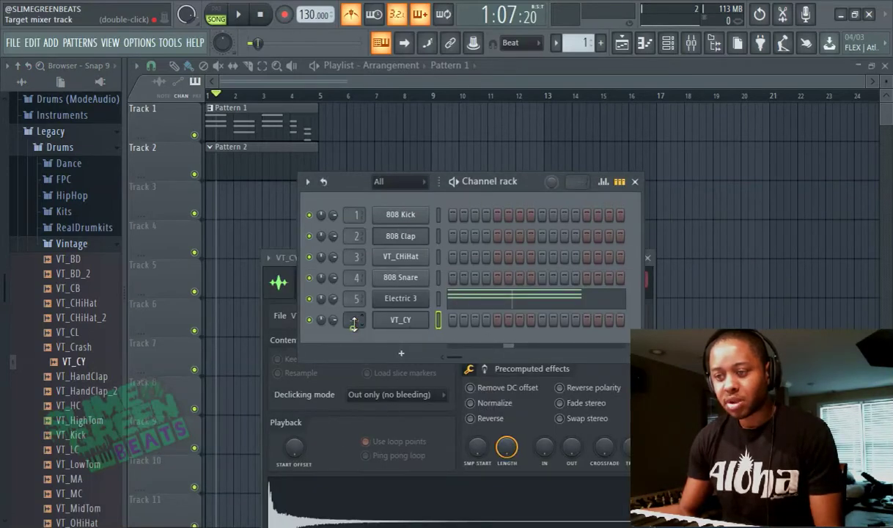
pyautogui.moveTo(353, 324); pyautogui.dragTo(350, 308)
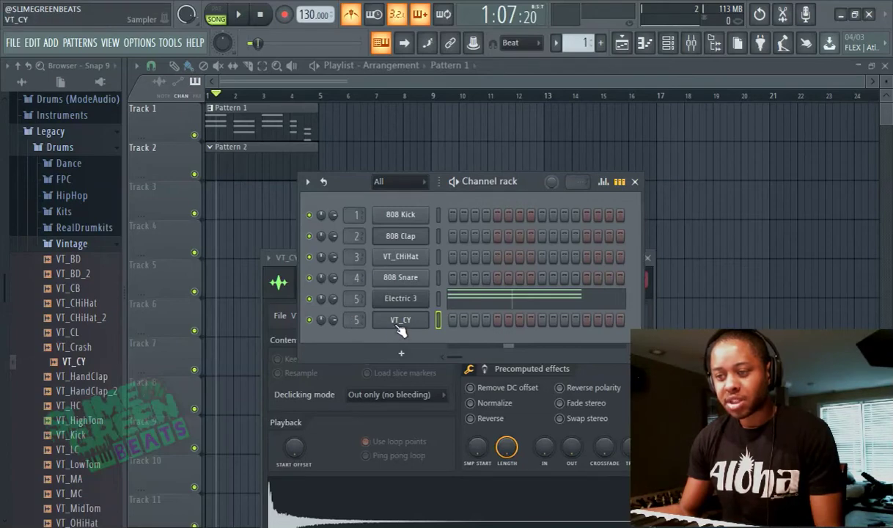
# - Replace the 808 Clap, 808 Snare and 808 Kick samples with VT_OHiHat, VT_SD and VT_BD from the Vintage folder
pyautogui.scroll(-2, 78, 378)
pyautogui.click(74, 437)
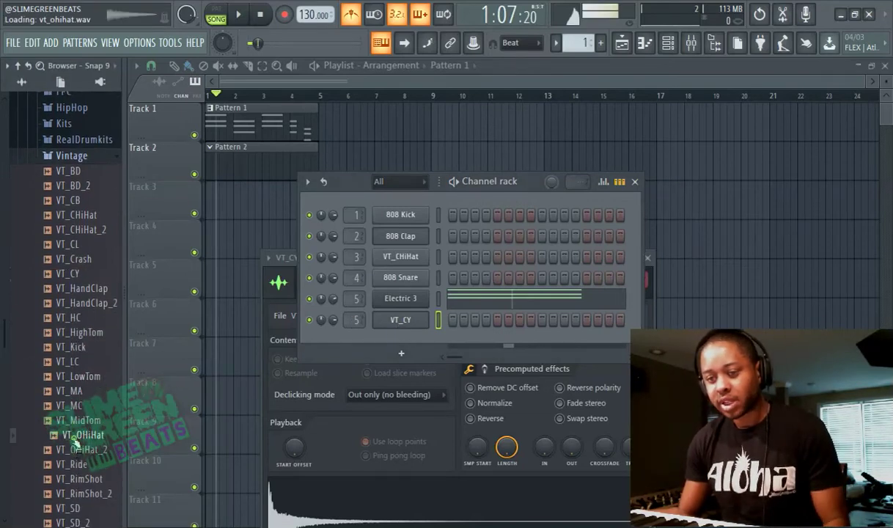
pyautogui.moveTo(75, 437); pyautogui.dragTo(363, 236)
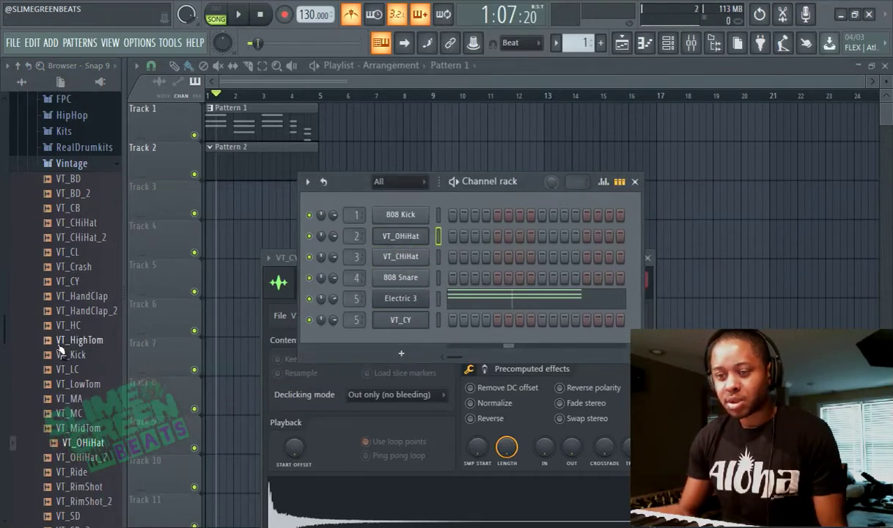
pyautogui.scroll(-4, 62, 352)
pyautogui.moveTo(73, 339); pyautogui.dragTo(378, 278)
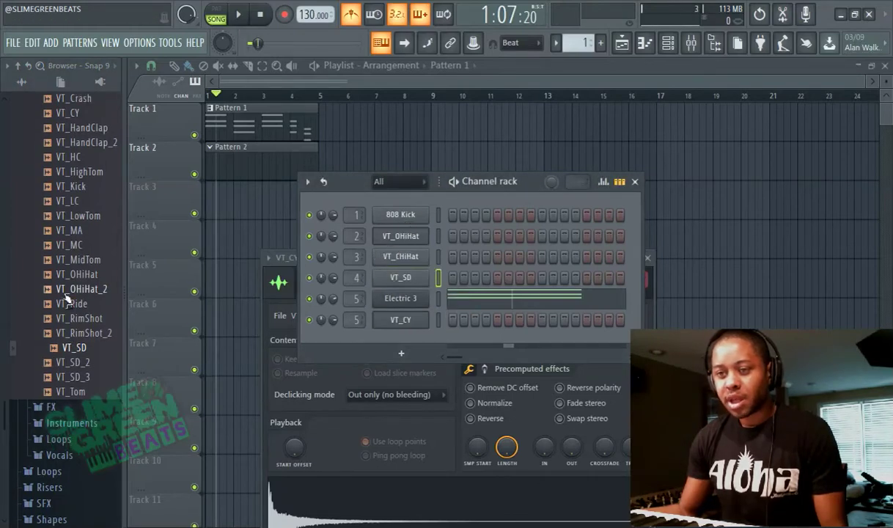
pyautogui.scroll(4, 66, 282)
pyautogui.moveTo(83, 186); pyautogui.dragTo(407, 211)
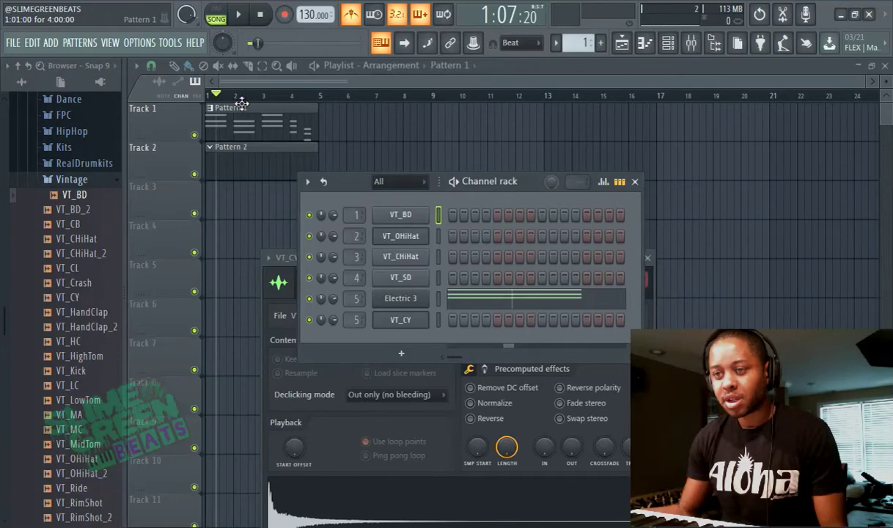
# - Reset the song position to the start and hide the channel windows and browser, leaving only the playlist
pyautogui.press('space')
pyautogui.press('F12')
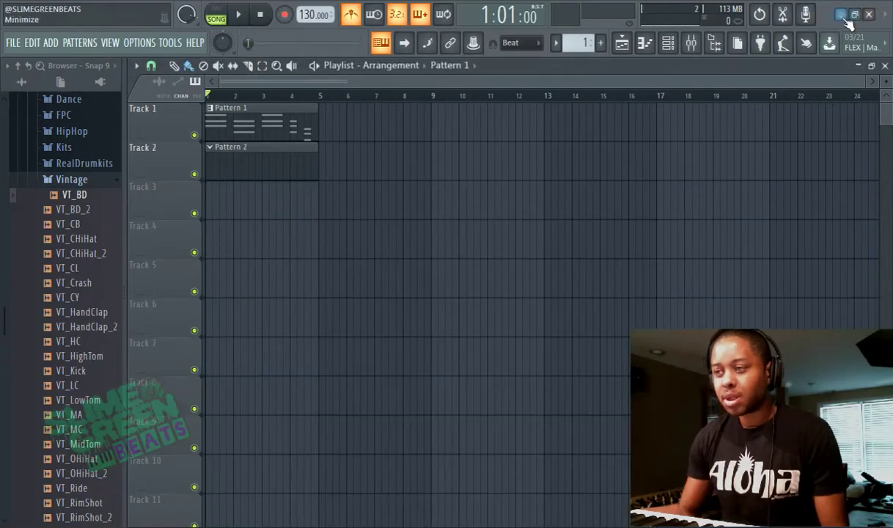
pyautogui.click(715, 45)
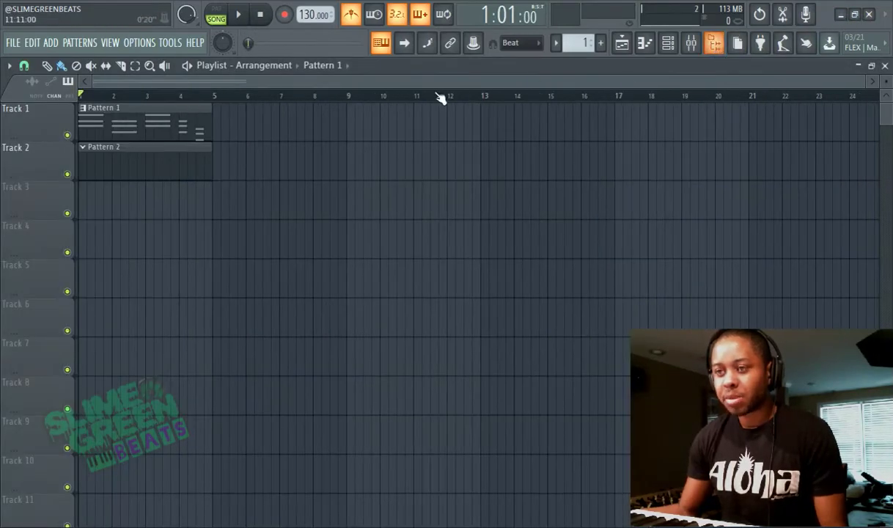
# - Examine the project tempo's options, including the BPM presets, tap tempo and value entry
pyautogui.rightClick(305, 16)
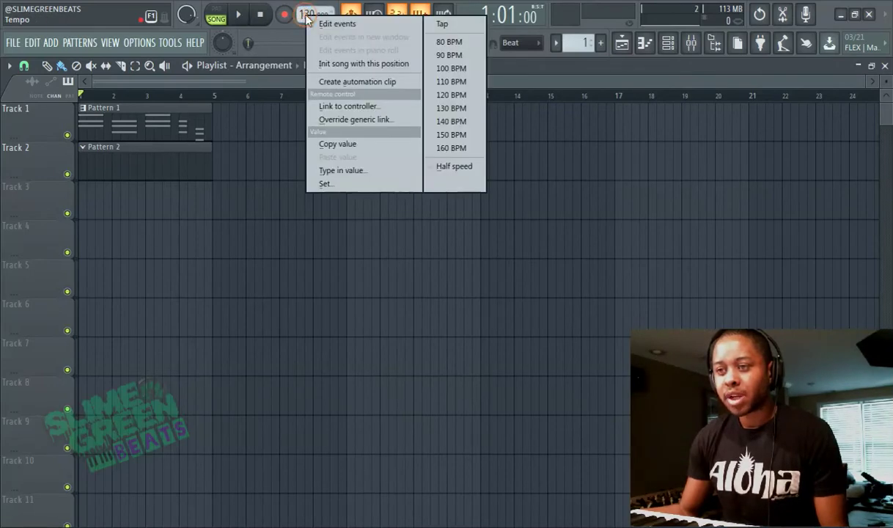
pyautogui.click(325, 3)
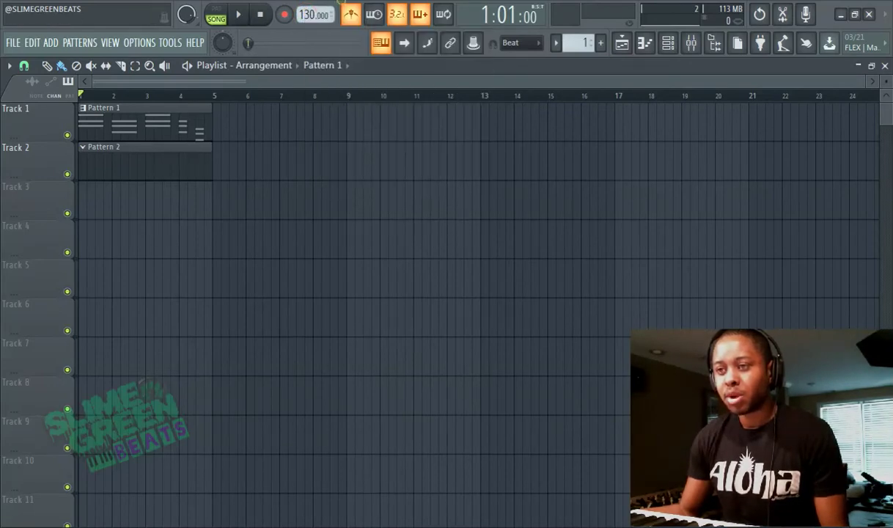
pyautogui.rightClick(358, 15)
pyautogui.press('Escape')
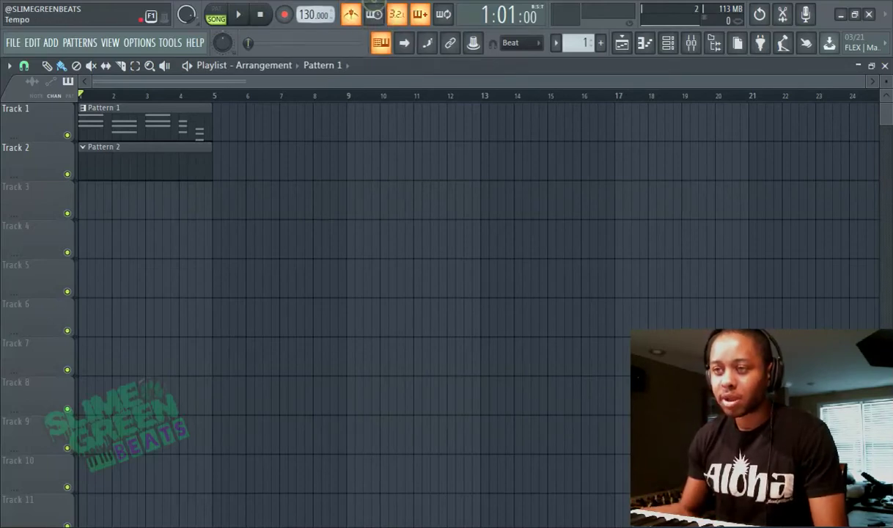
pyautogui.rightClick(316, 18)
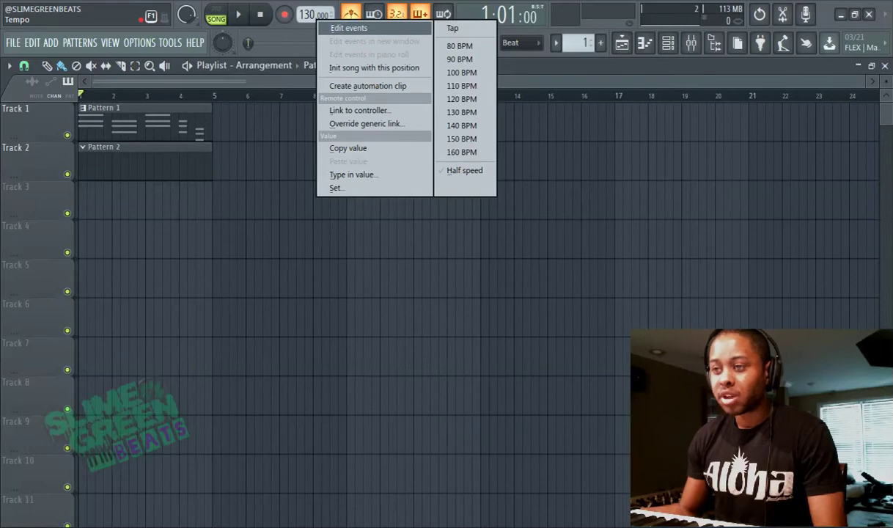
pyautogui.press('Escape')
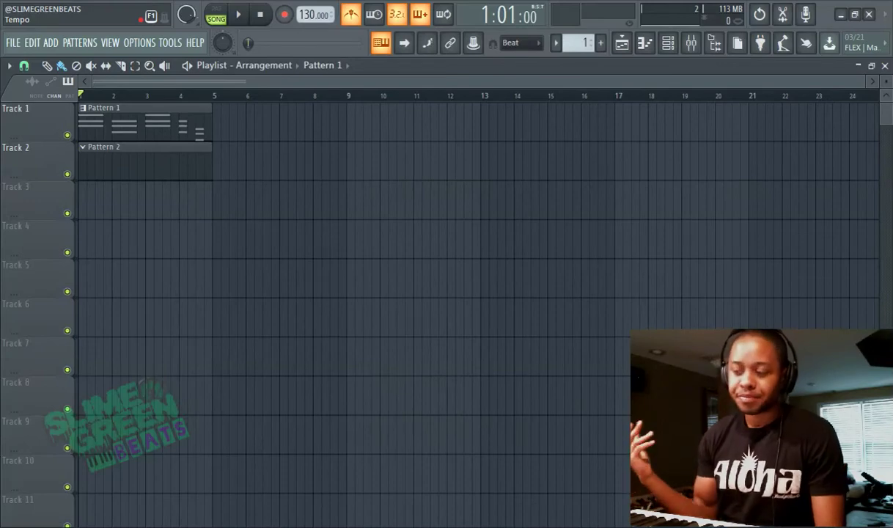
pyautogui.rightClick(318, 12)
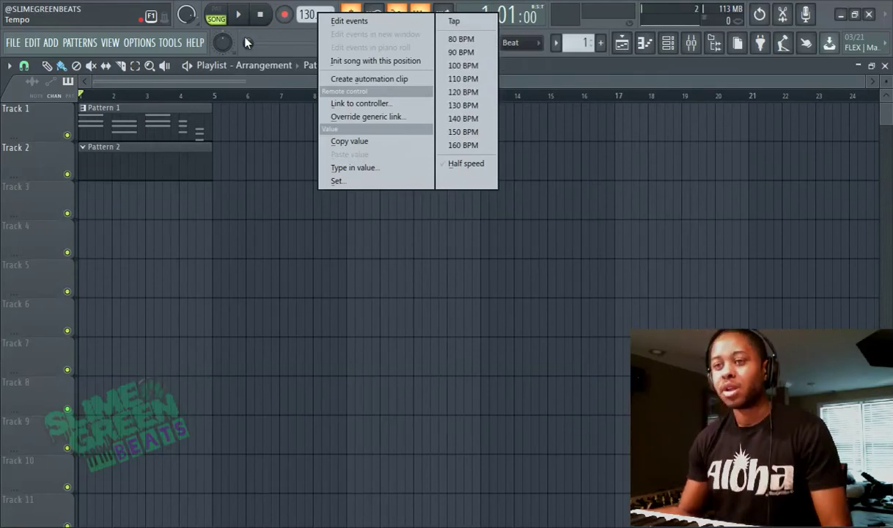
pyautogui.click(209, 82)
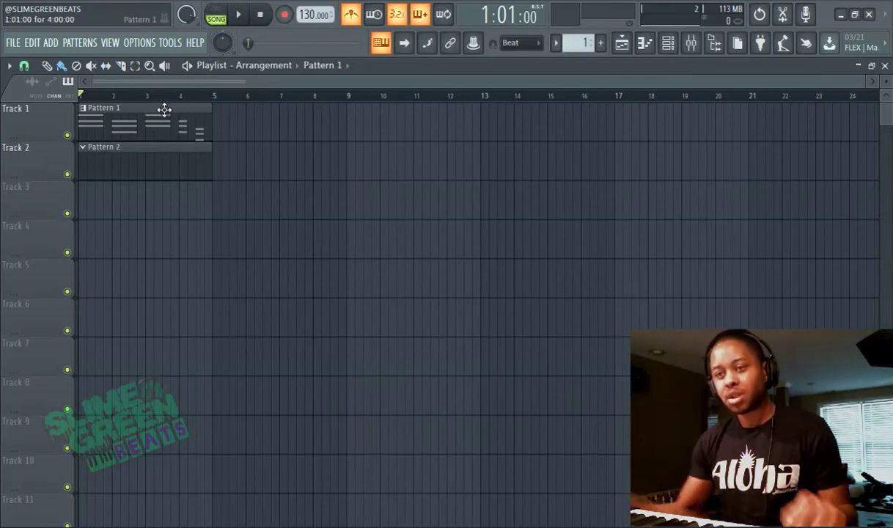
# - Play the arrangement through its four bars and return the song position to the start
pyautogui.click(239, 15)
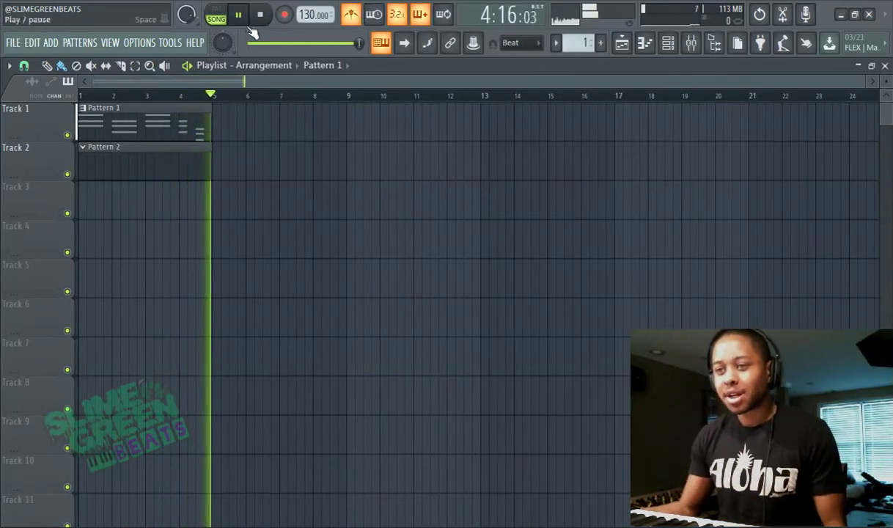
pyautogui.click(239, 14)
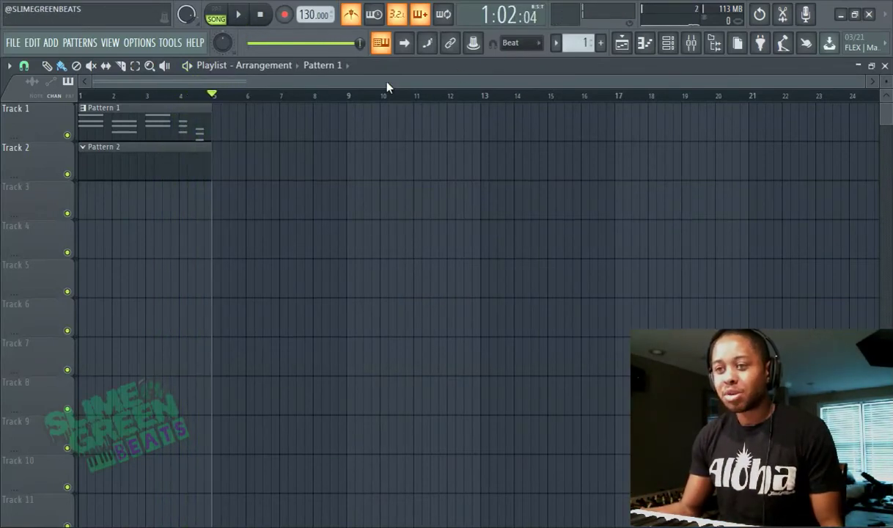
pyautogui.press('Home')
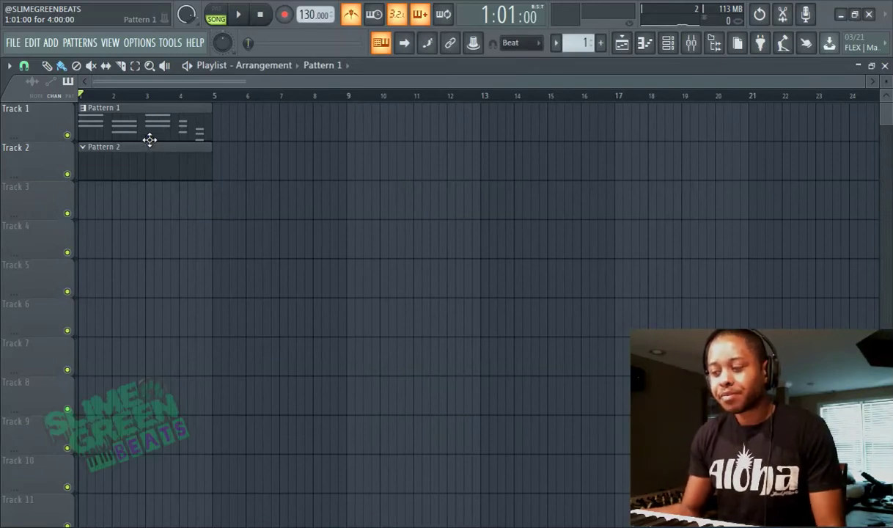
# - Switch to Pattern 2 and show the channel rack widened across the playlist to reveal more steps
pyautogui.click(636, 42)
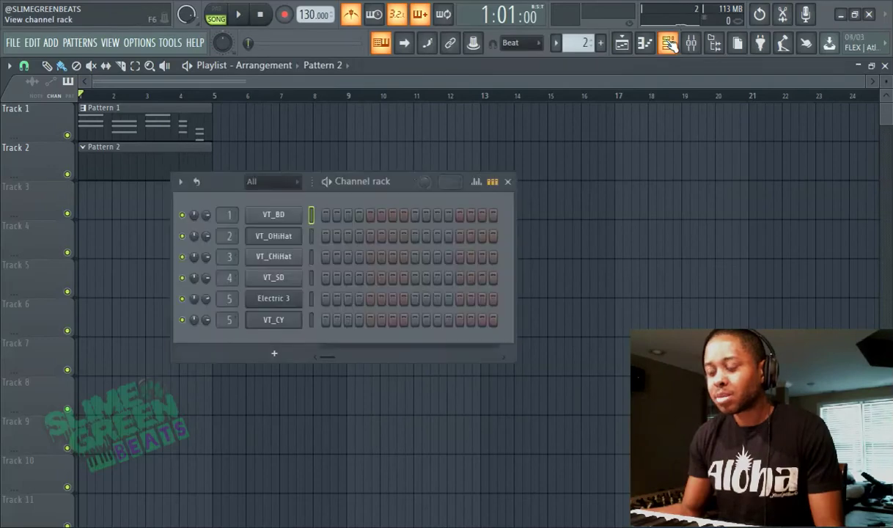
pyautogui.moveTo(408, 190); pyautogui.dragTo(344, 194)
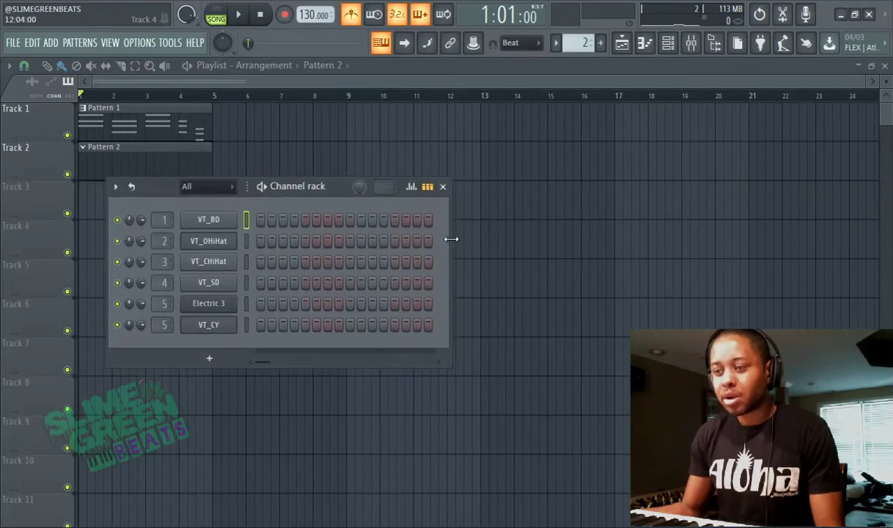
pyautogui.moveTo(451, 239); pyautogui.dragTo(888, 253)
pyautogui.moveTo(475, 196); pyautogui.dragTo(400, 208)
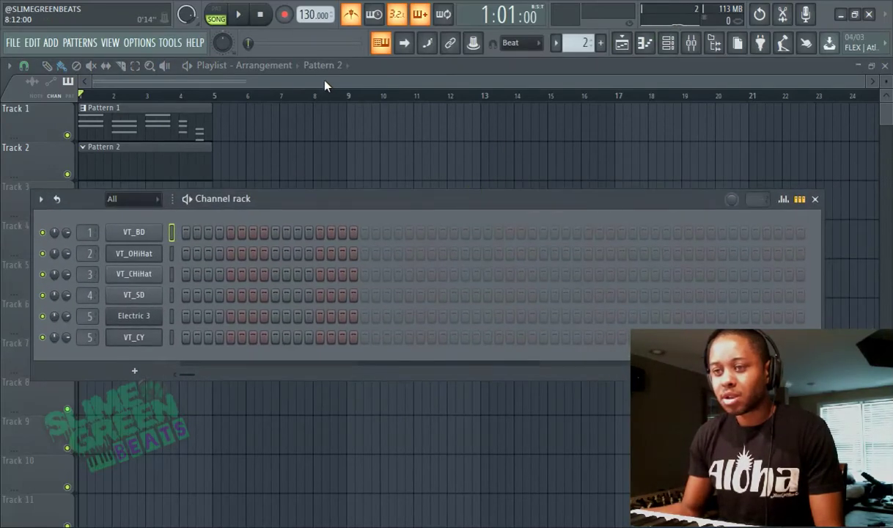
# - With the song playing, add VT_BD hits on steps 1, 17 and 21 and VT_SD hits on steps 9 and 25
pyautogui.click(238, 16)
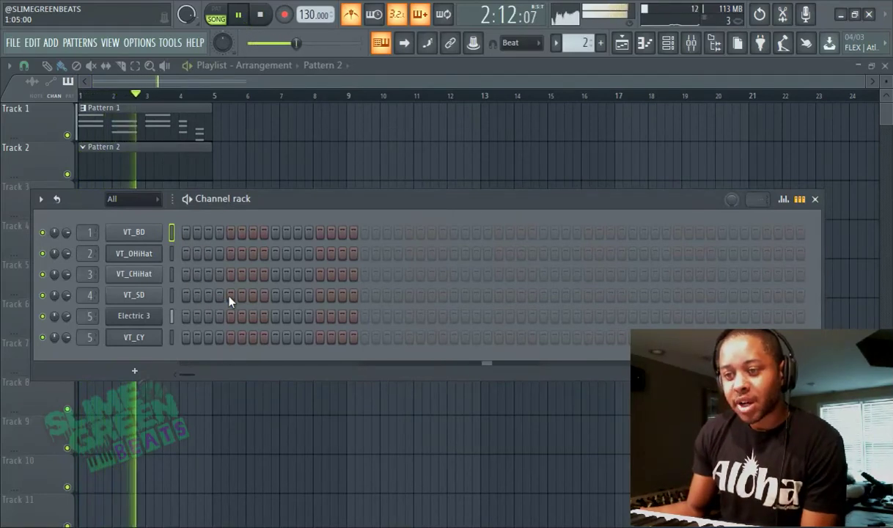
pyautogui.click(185, 232)
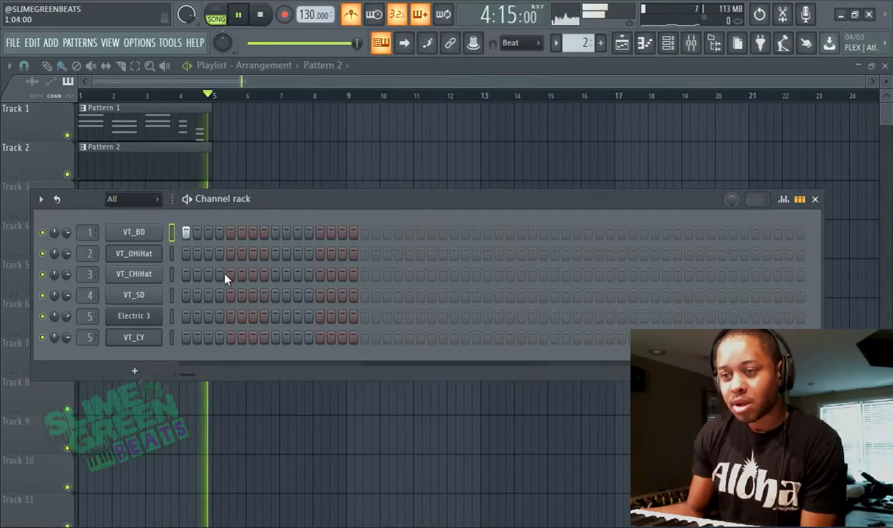
pyautogui.click(275, 295)
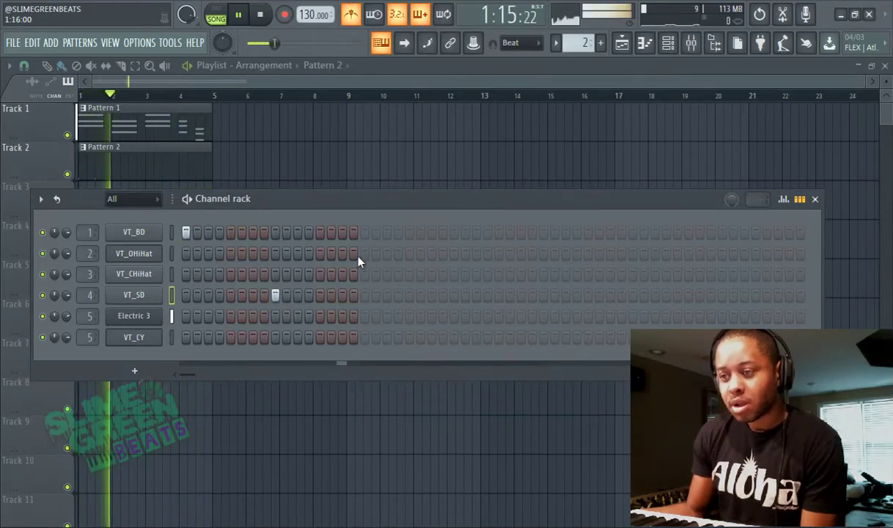
pyautogui.click(365, 233)
pyautogui.click(409, 233)
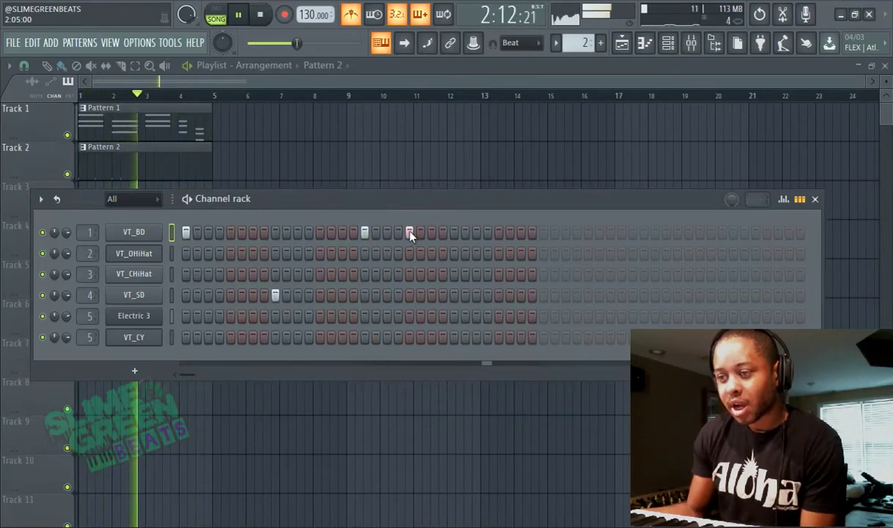
pyautogui.click(454, 295)
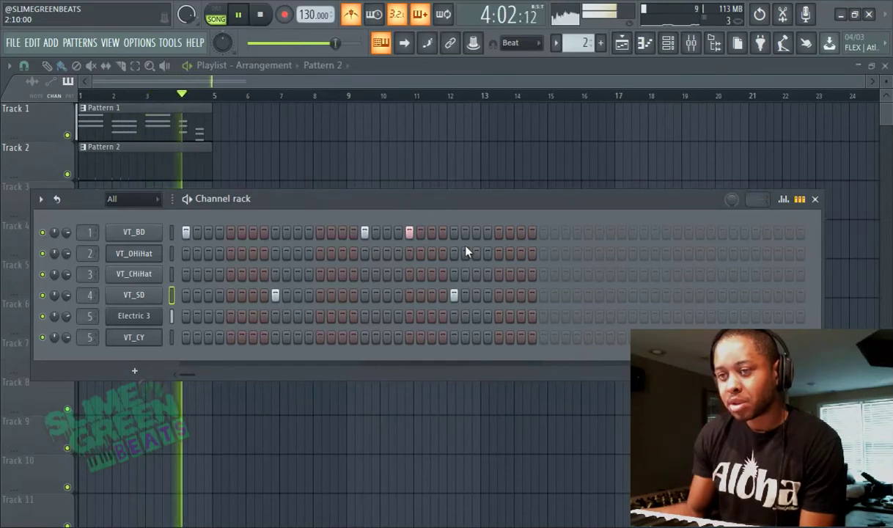
# - Add VT_BD hits on steps 33, 49 and 53 and a VT_SD hit on step 41
pyautogui.click(544, 233)
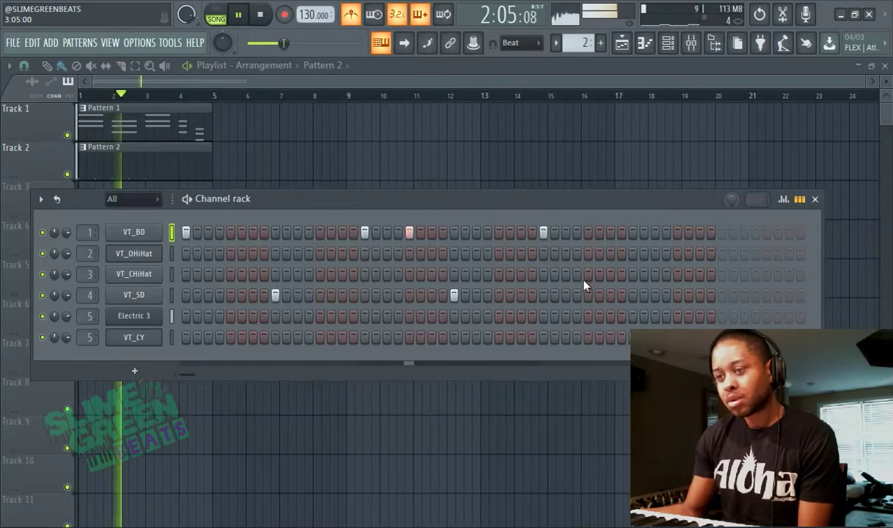
pyautogui.click(633, 295)
pyautogui.click(723, 233)
pyautogui.rightClick(756, 232)
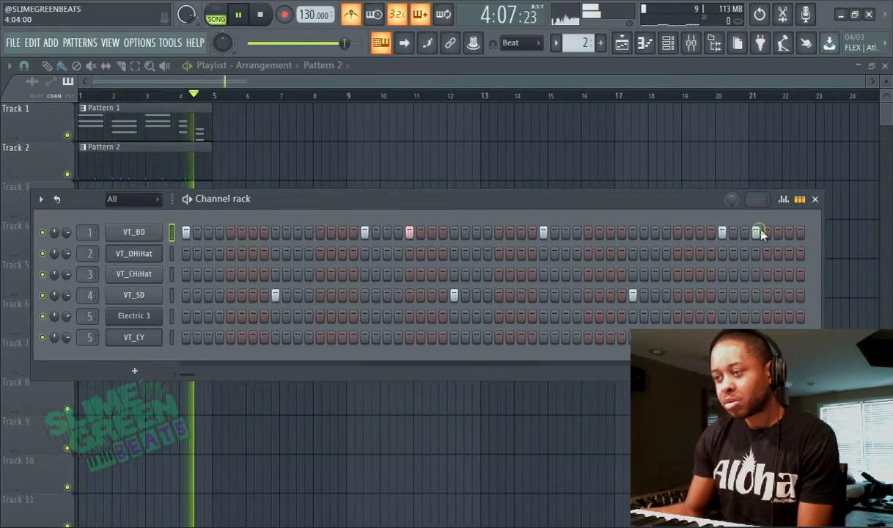
pyautogui.click(767, 233)
# - Widen the channel rack further and add VT_SD hits on steps 57 and 61
pyautogui.moveTo(638, 198); pyautogui.dragTo(542, 171)
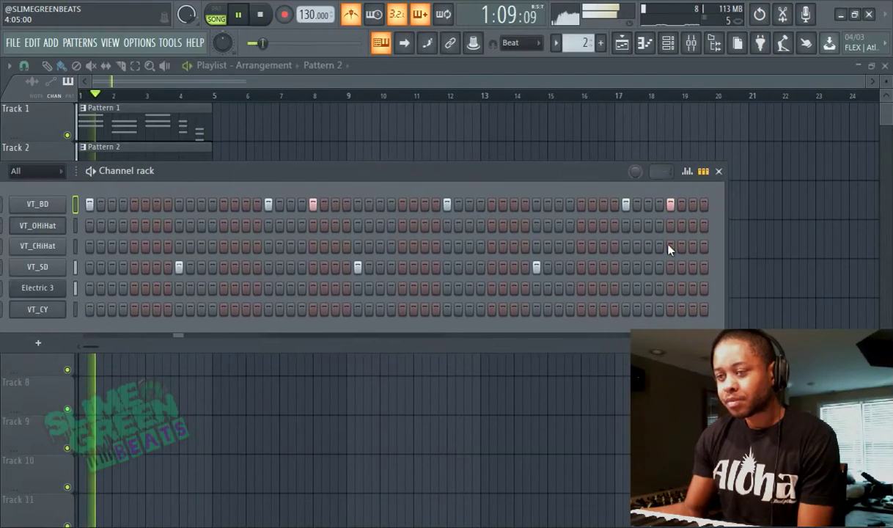
pyautogui.moveTo(724, 268); pyautogui.dragTo(753, 270)
pyautogui.click(715, 268)
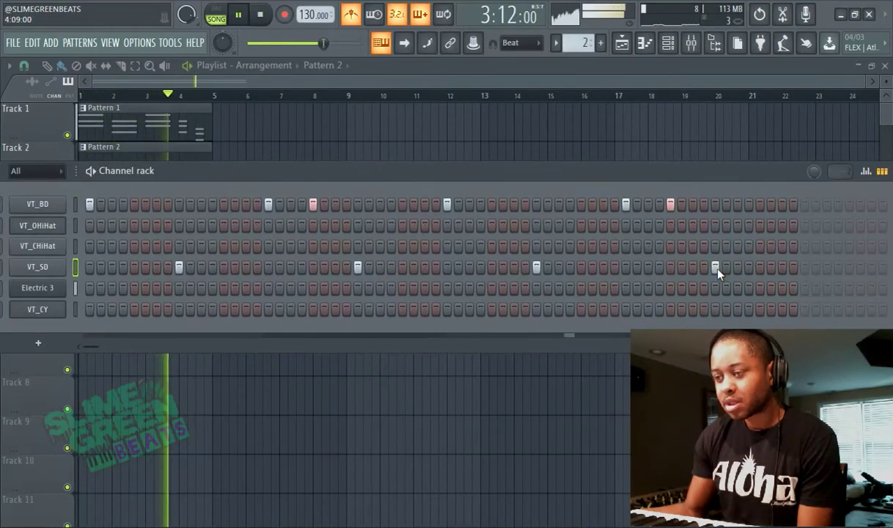
pyautogui.click(760, 268)
pyautogui.moveTo(426, 184); pyautogui.dragTo(472, 193)
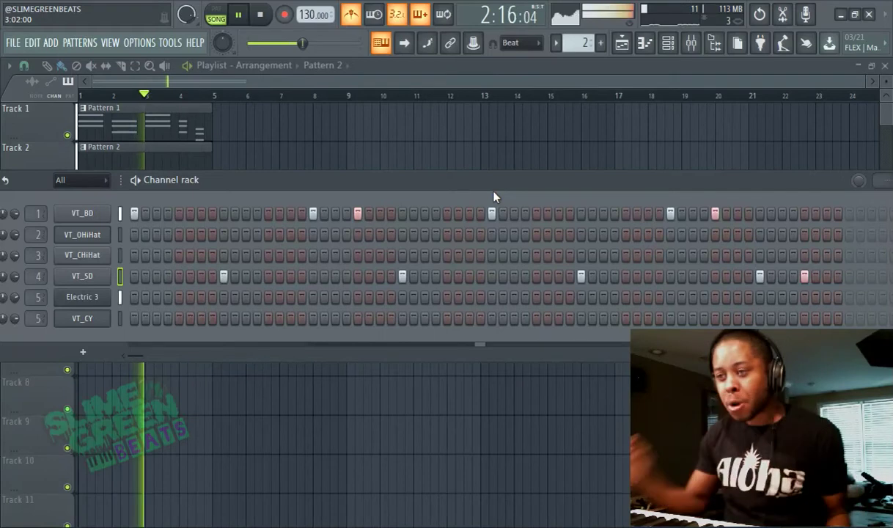
pyautogui.moveTo(259, 181); pyautogui.dragTo(362, 181)
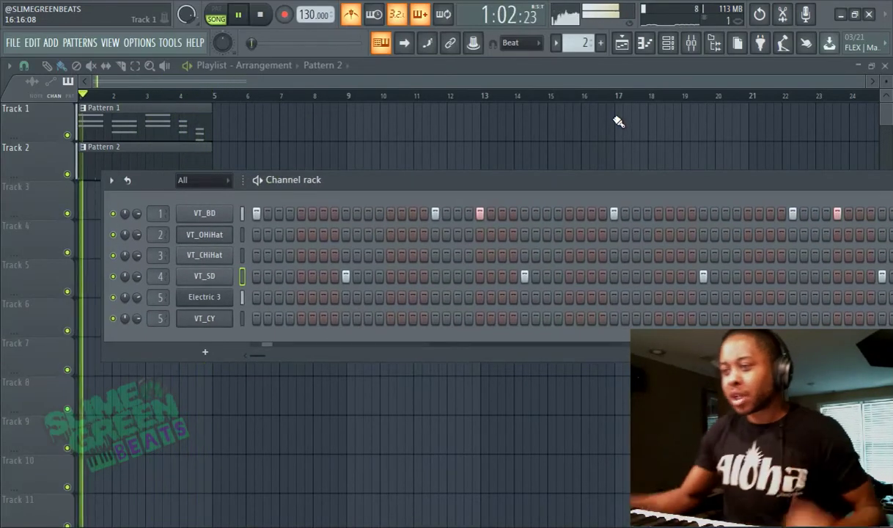
# - Audition kicks in the browser's HipHop drums folder and replace the VT_BD sample with HIP_Kick_3
pyautogui.click(716, 44)
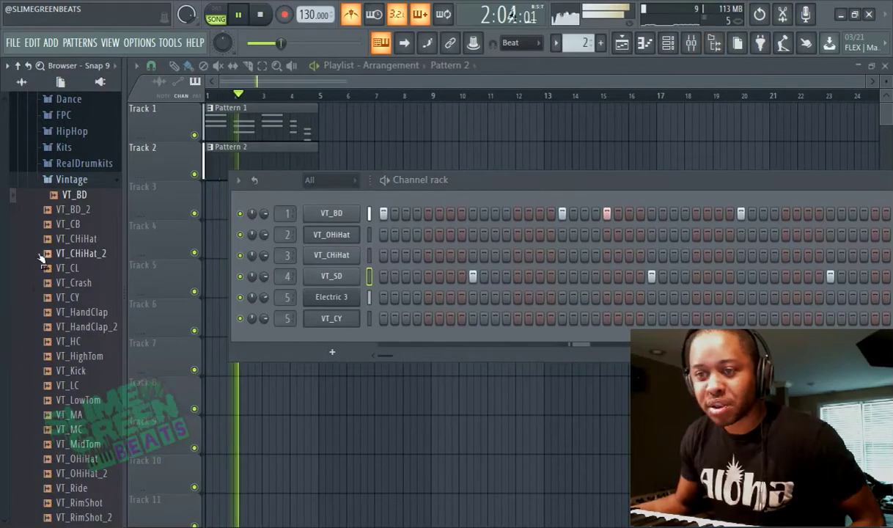
pyautogui.click(71, 218)
pyautogui.click(76, 212)
pyautogui.click(68, 315)
pyautogui.click(73, 285)
pyautogui.click(74, 271)
pyautogui.click(75, 256)
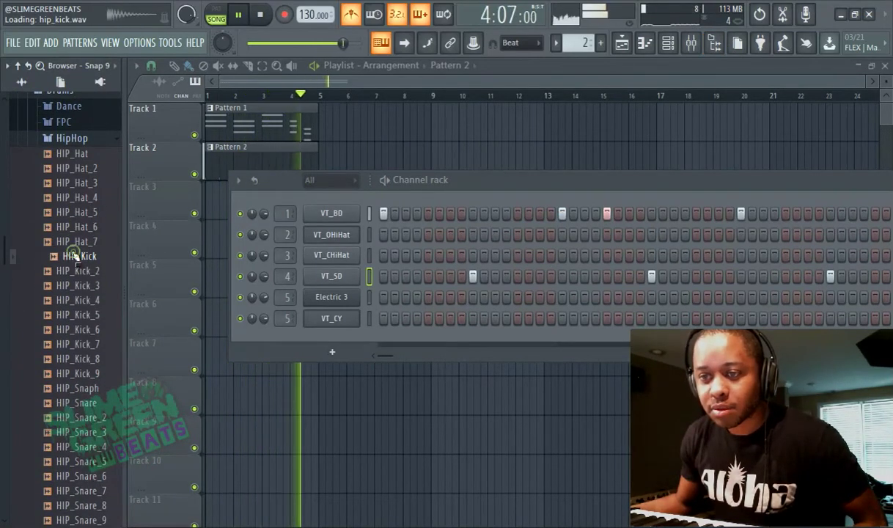
pyautogui.click(82, 287)
pyautogui.moveTo(88, 285); pyautogui.dragTo(319, 218)
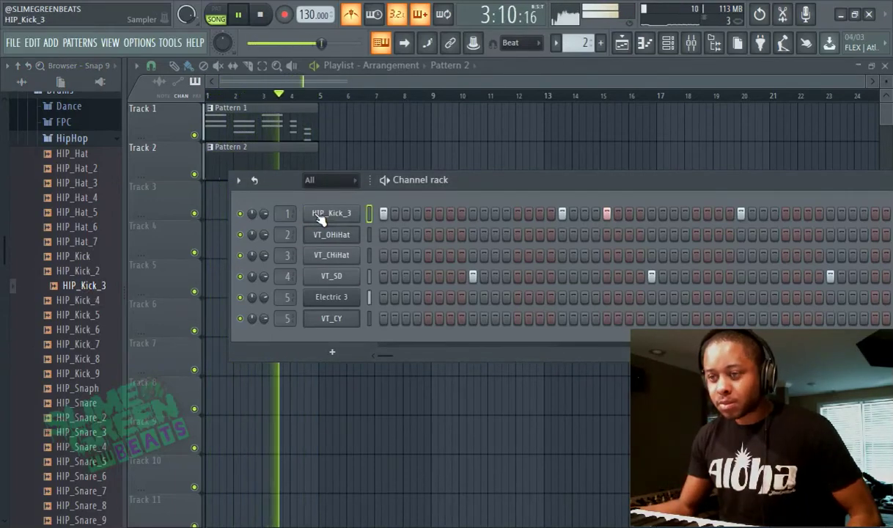
# - Raise the HIP_Kick_3 channel's volume in its levels adjustment settings
pyautogui.click(320, 215)
pyautogui.click(396, 134)
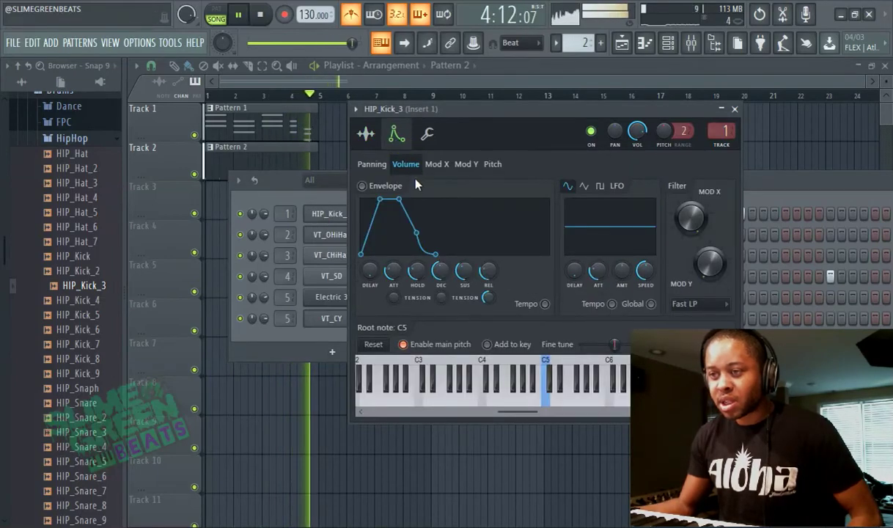
pyautogui.click(427, 135)
pyautogui.moveTo(407, 192); pyautogui.dragTo(407, 184)
# - Raise the VT_SD channel's volume in its levels adjustment settings
pyautogui.click(267, 194)
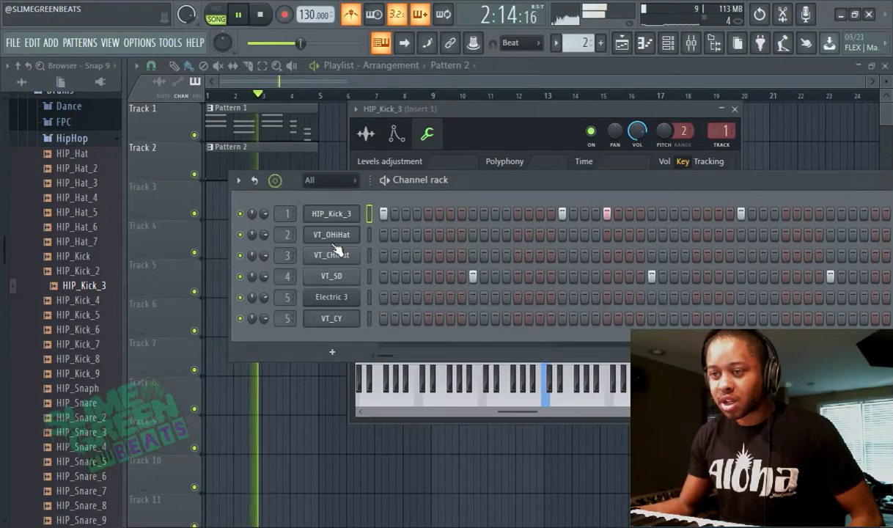
pyautogui.click(348, 276)
pyautogui.click(273, 247)
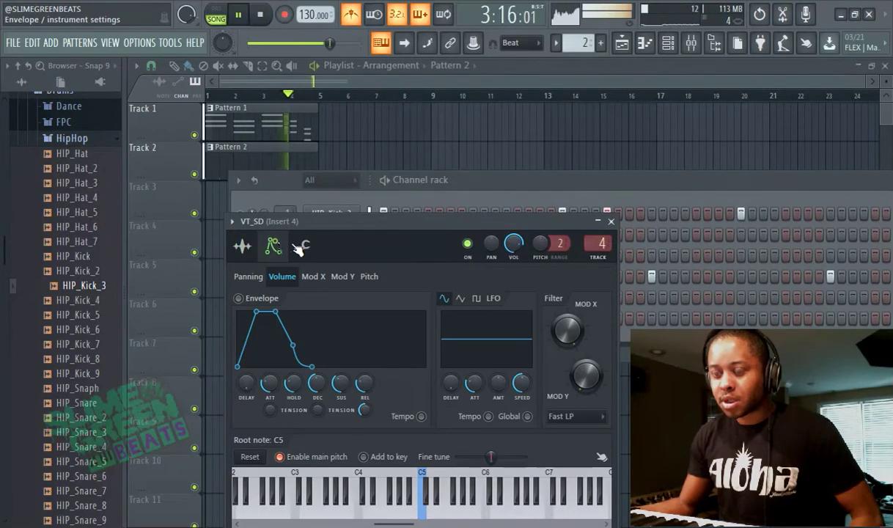
pyautogui.click(304, 247)
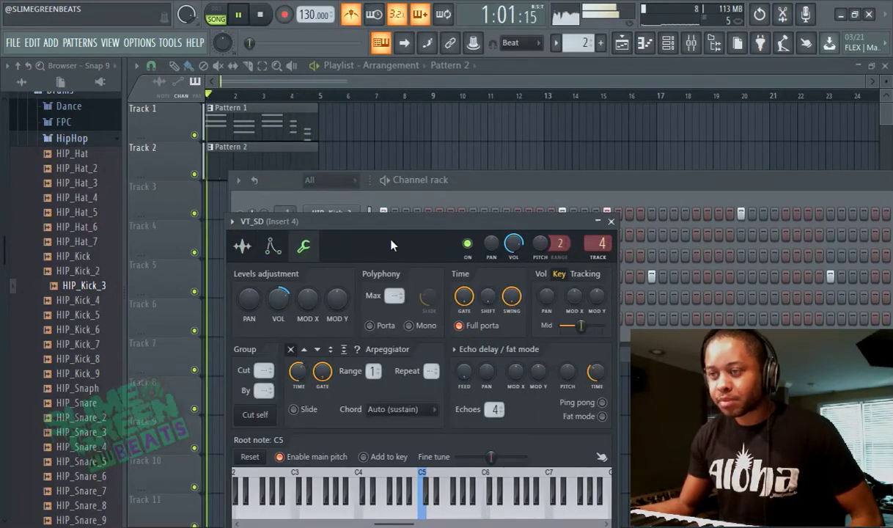
# - Bring the channel rack in front of the VT_SD settings and hide the browser
pyautogui.click(505, 178)
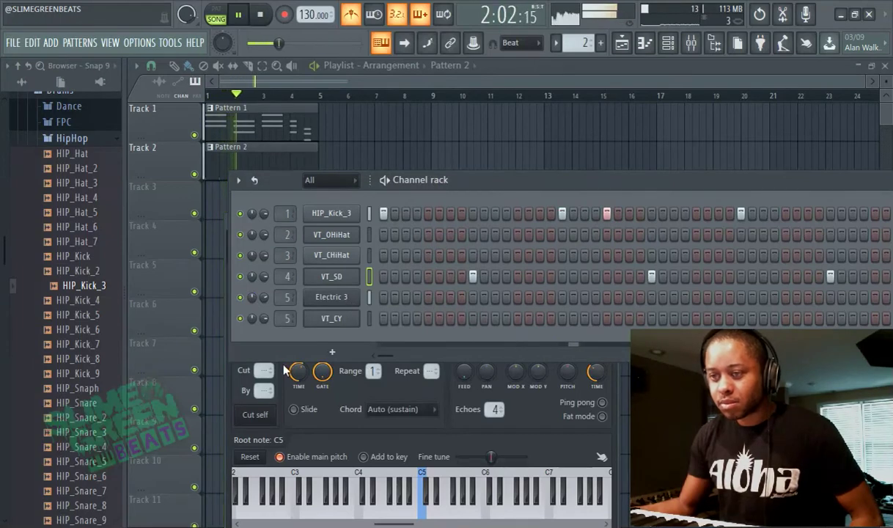
pyautogui.moveTo(464, 184); pyautogui.dragTo(427, 170)
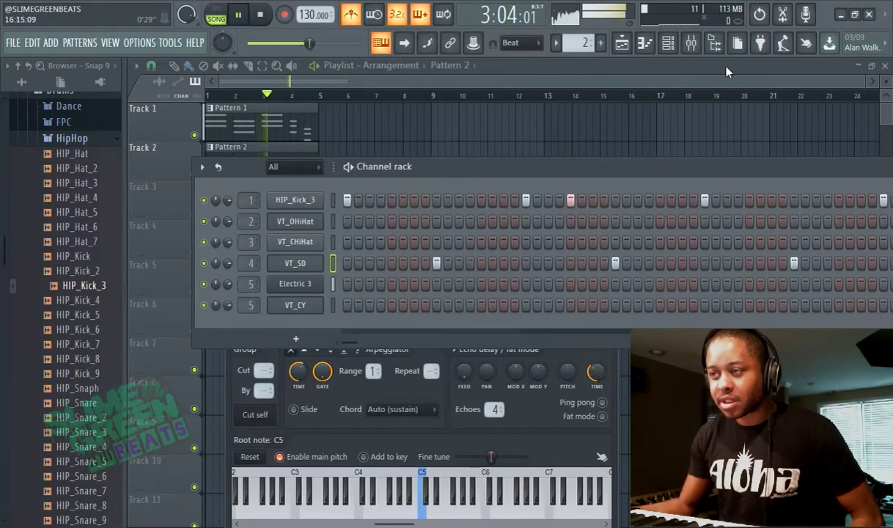
pyautogui.click(714, 43)
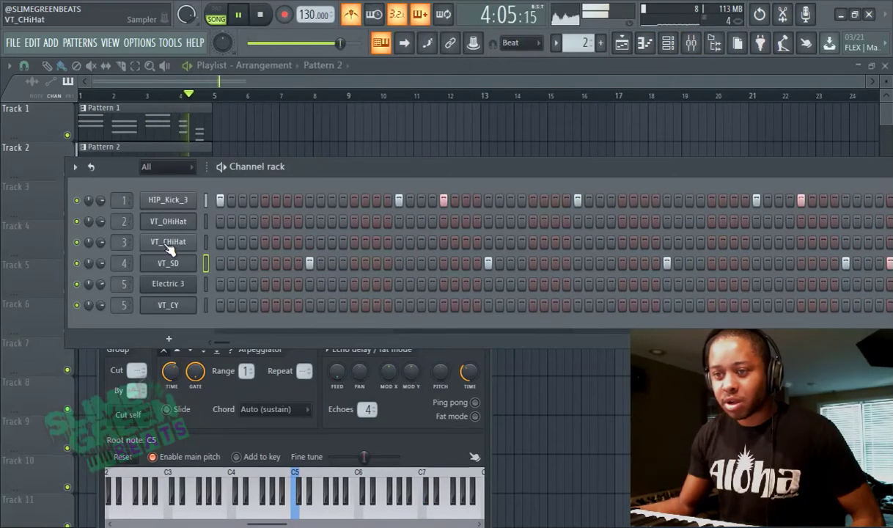
# - Fill the VT_CHiHat channel on each 2 steps and add hits in between until all 64 steps are active
pyautogui.rightClick(192, 239)
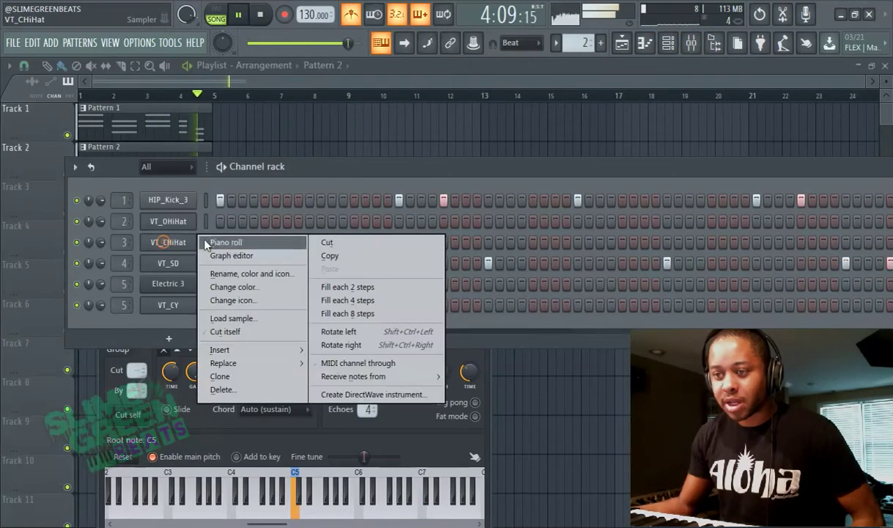
pyautogui.click(359, 301)
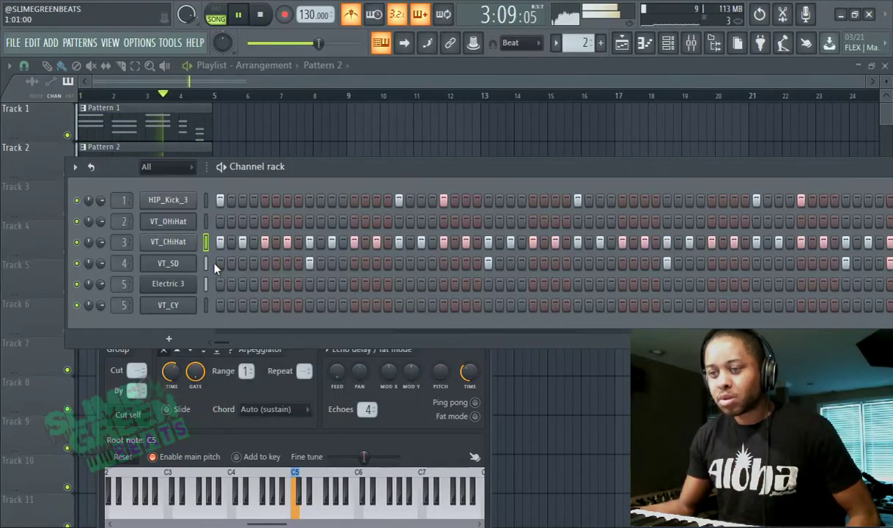
pyautogui.moveTo(231, 246)
pyautogui.mouseDown()
pyautogui.moveTo(533, 269)
pyautogui.moveTo(642, 247)
pyautogui.moveTo(706, 252)
pyautogui.mouseUp()
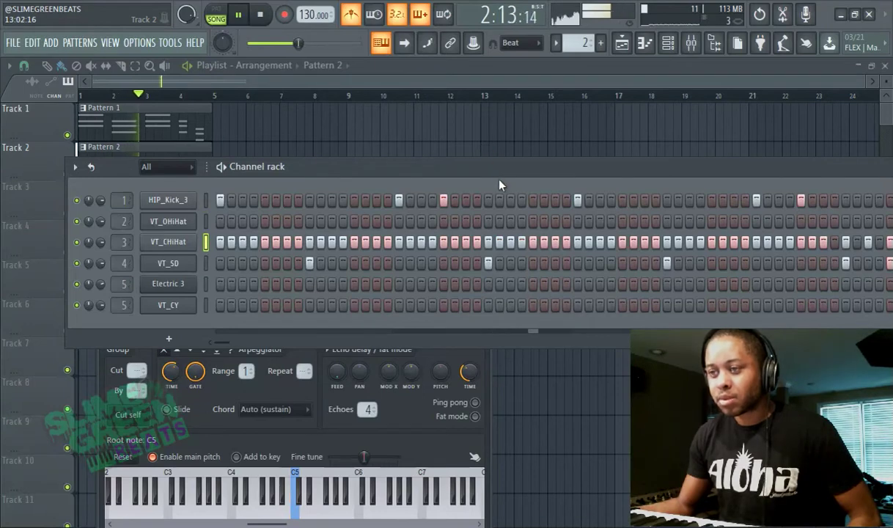
pyautogui.moveTo(492, 175); pyautogui.dragTo(399, 156)
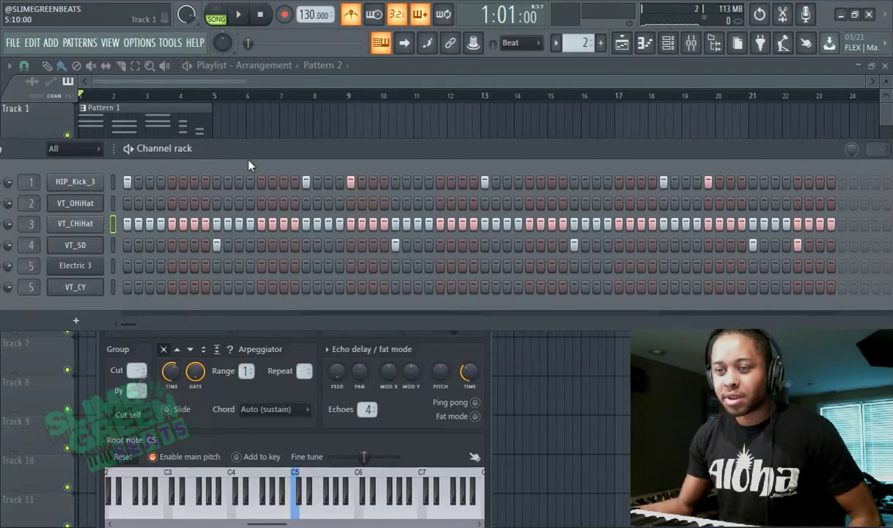
# - Clear the channel rack and sampler window off the playlist and set the playback position to bar 4
pyautogui.doubleClick(273, 148)
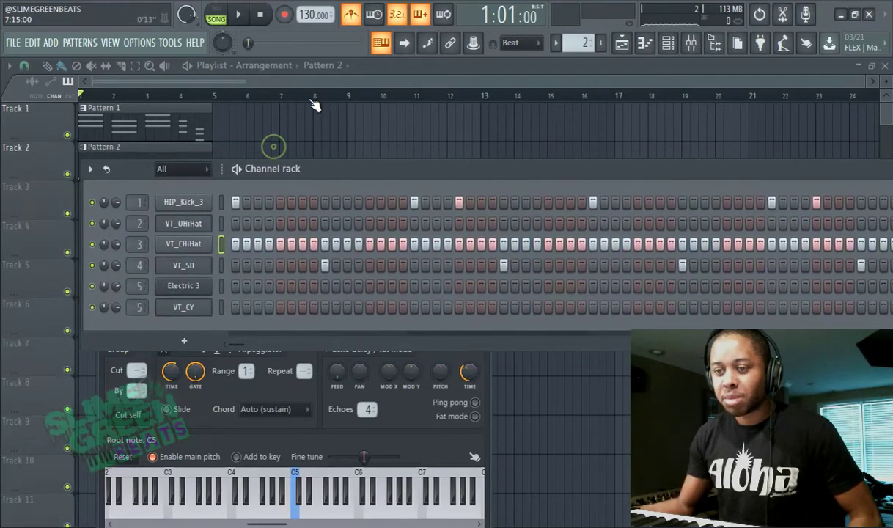
pyautogui.click(184, 93)
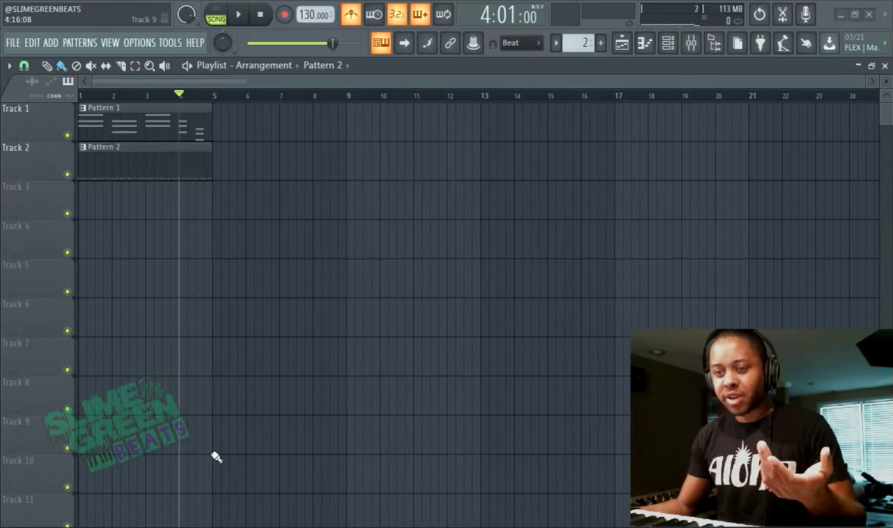
# - Open the Inspire project file from the Downloads folder without saving the changes to untitled.flp
pyautogui.press('super+e')
pyautogui.click(71, 105)
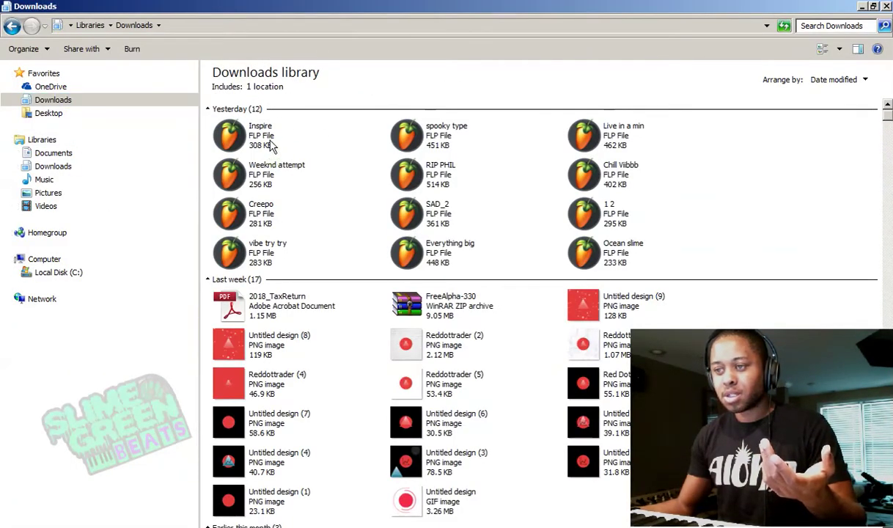
pyautogui.click(250, 163)
pyautogui.click(273, 144)
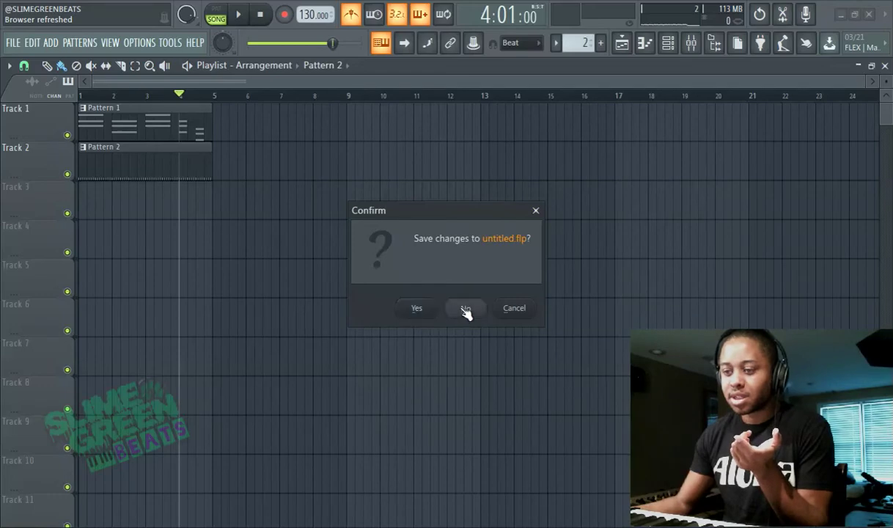
pyautogui.click(465, 309)
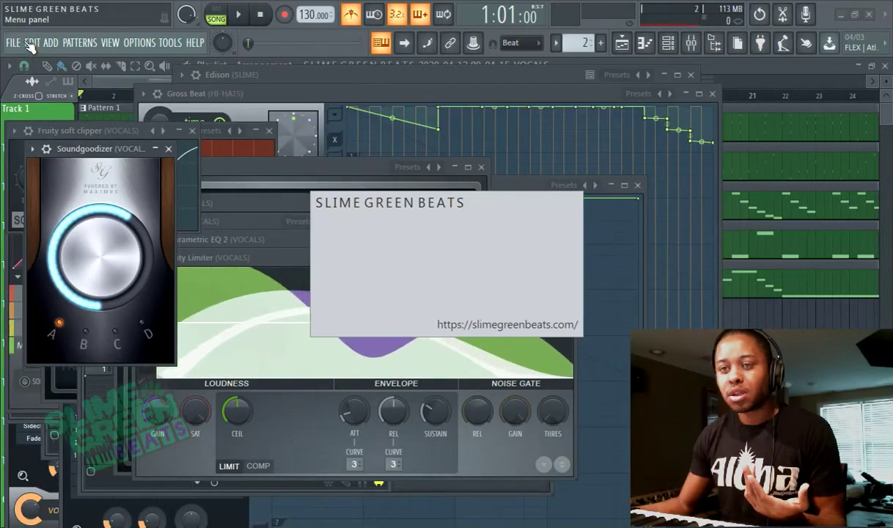
# - Clear the floating plug-in windows and project info off the playlist of the opened project
pyautogui.click(14, 42)
pyautogui.click(15, 43)
pyautogui.click(14, 42)
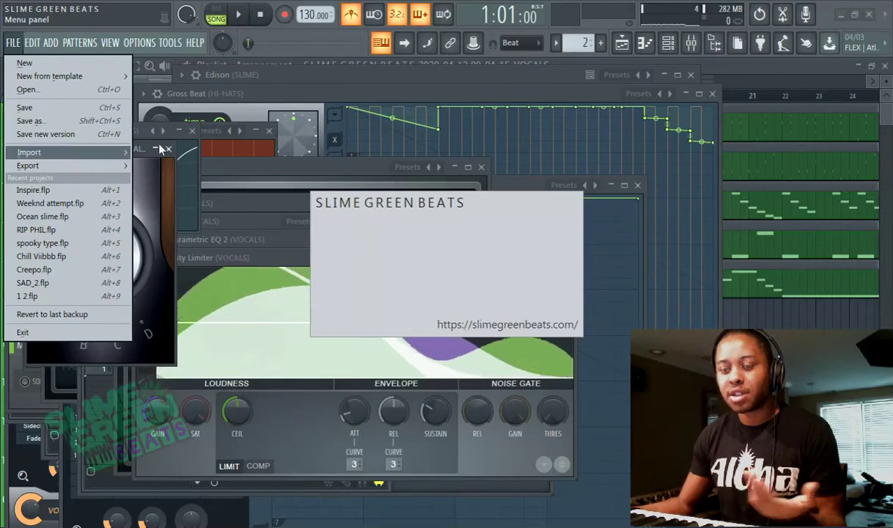
pyautogui.click(726, 82)
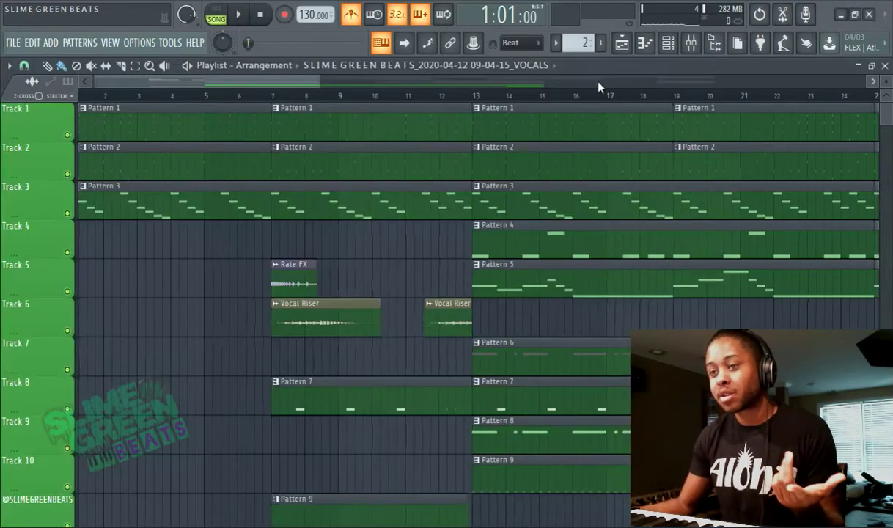
# - Examine the playlist arrangement across its pattern tracks and vocal clips, with more bars in view
pyautogui.scroll(-4, 320, 222)
pyautogui.scroll(4, 321, 223)
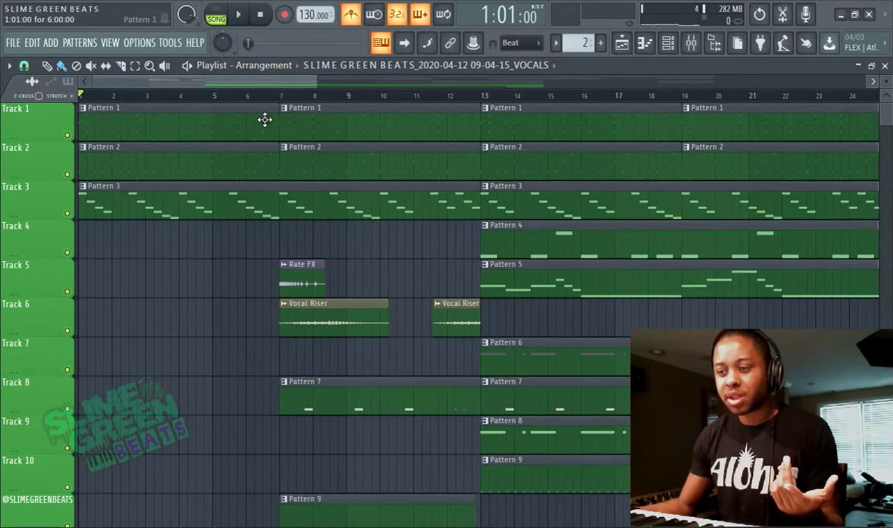
pyautogui.scroll(-4, 408, 236)
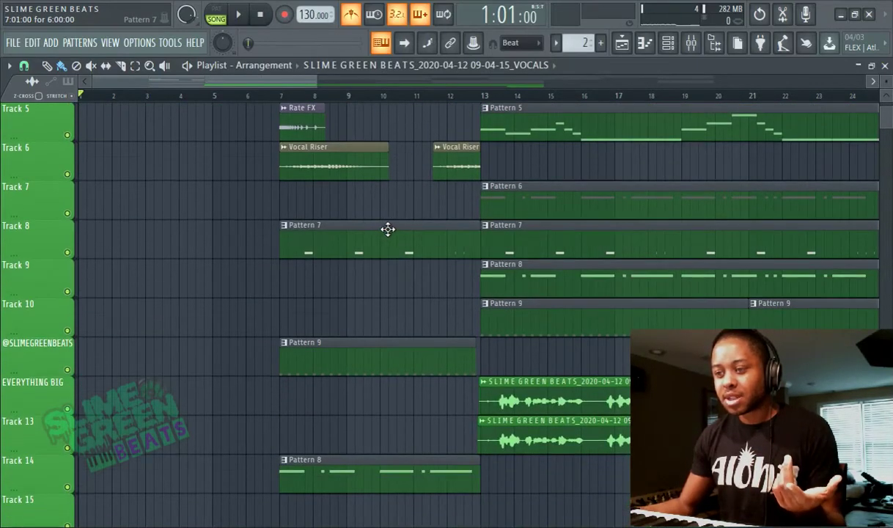
pyautogui.keyDown('ctrl'); pyautogui.scroll(-5, 401, 226); pyautogui.keyUp('ctrl')
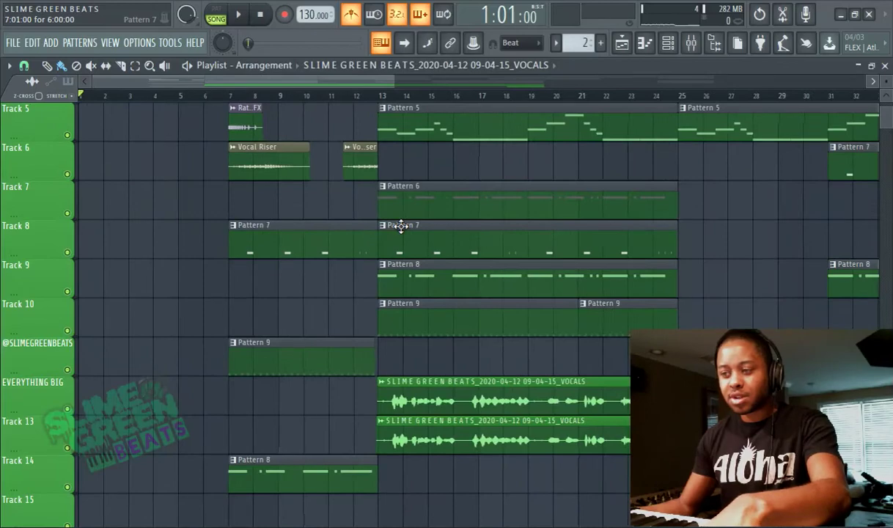
pyautogui.scroll(4, 405, 227)
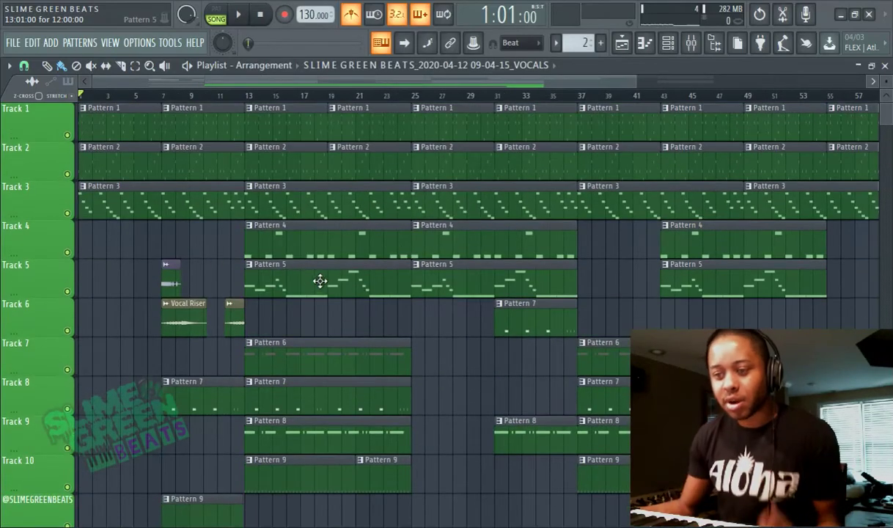
pyautogui.scroll(-6, 239, 371)
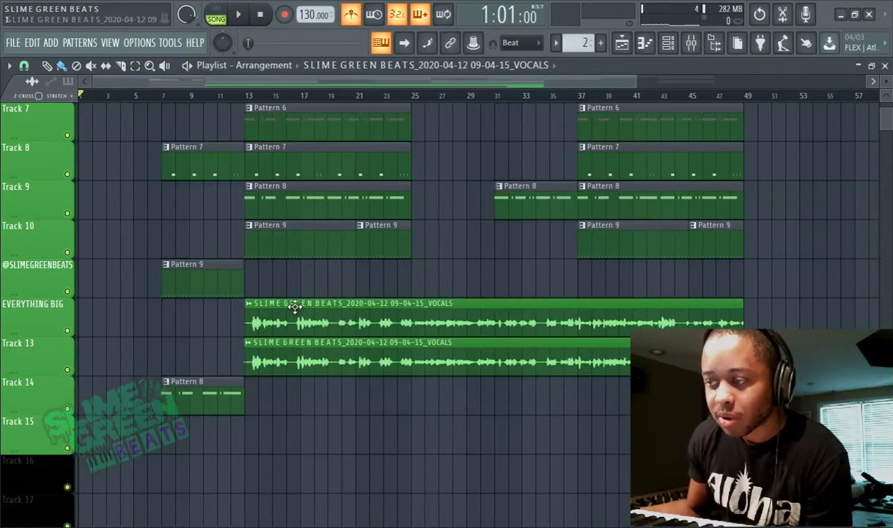
pyautogui.scroll(6, 686, 221)
# - Show the mixer, try In 1 as the VOCALS track's audio input, and return the input to (none)
pyautogui.click(697, 48)
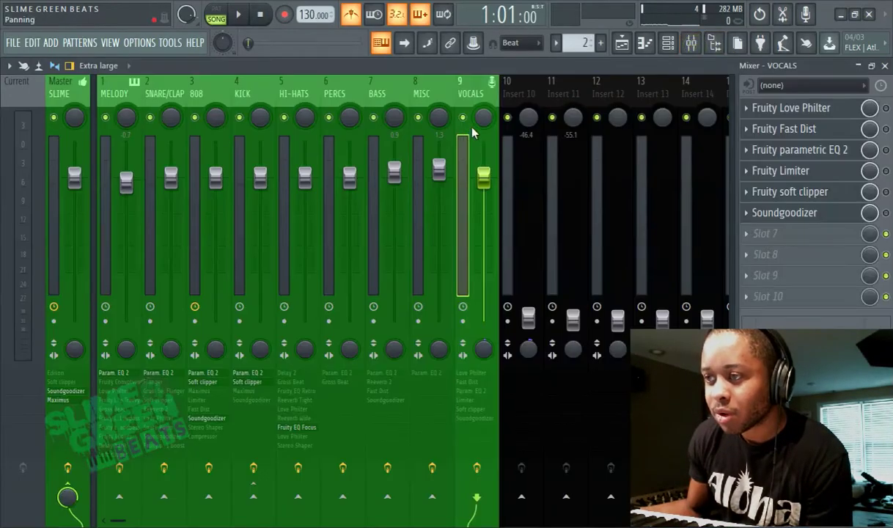
pyautogui.click(781, 89)
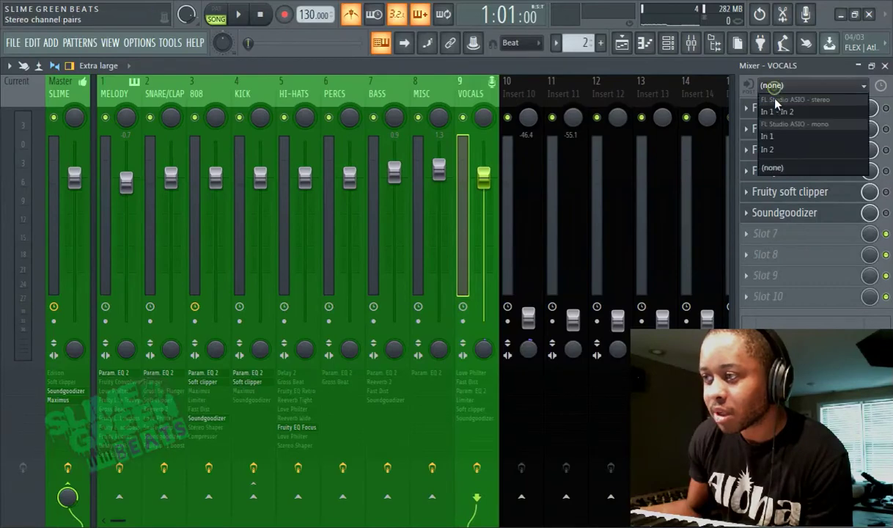
pyautogui.click(781, 135)
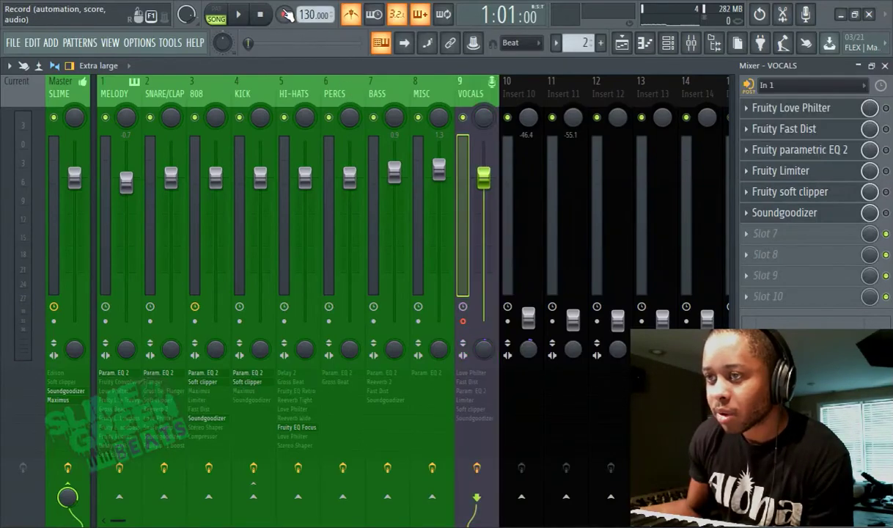
pyautogui.click(766, 86)
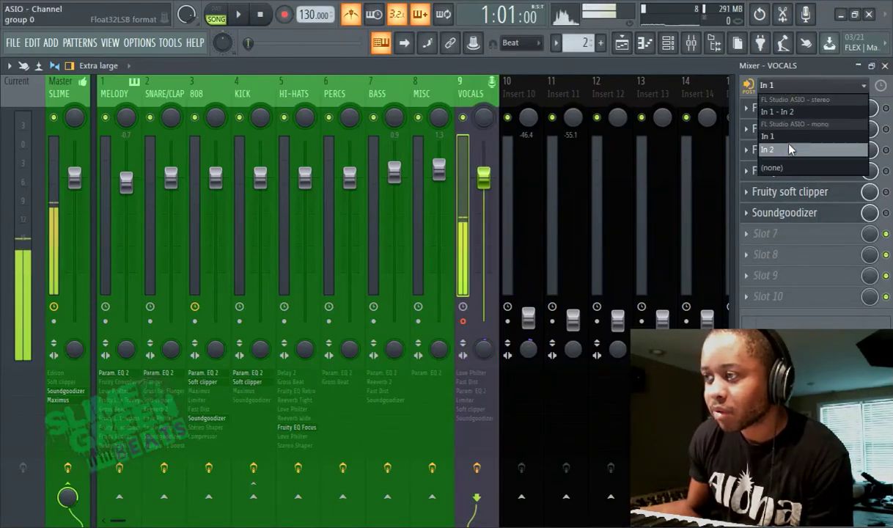
pyautogui.click(772, 168)
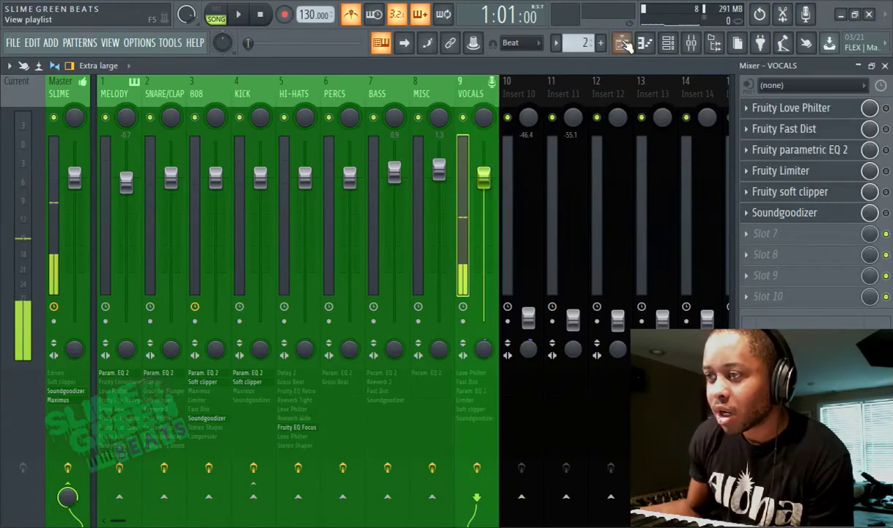
# - Return to the playlist and examine the project templates available for a new project, including the Utility ones
pyautogui.click(621, 42)
pyautogui.click(22, 42)
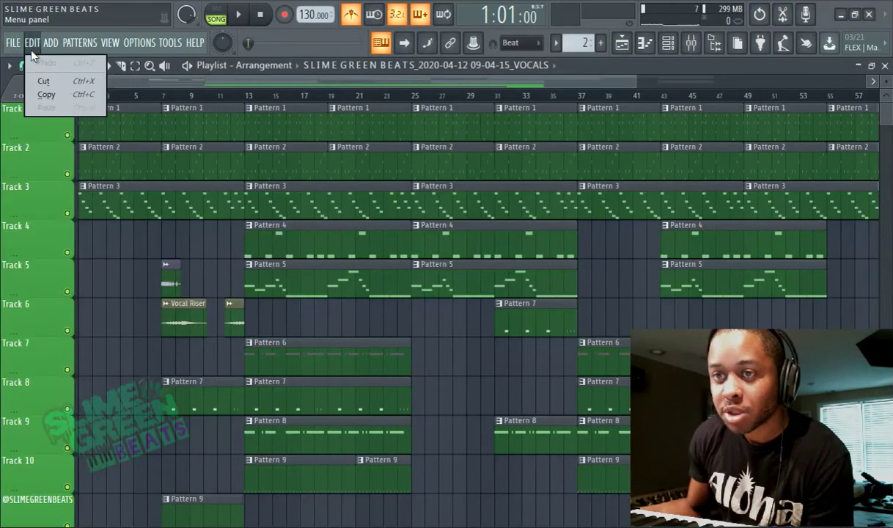
pyautogui.moveTo(116, 77)
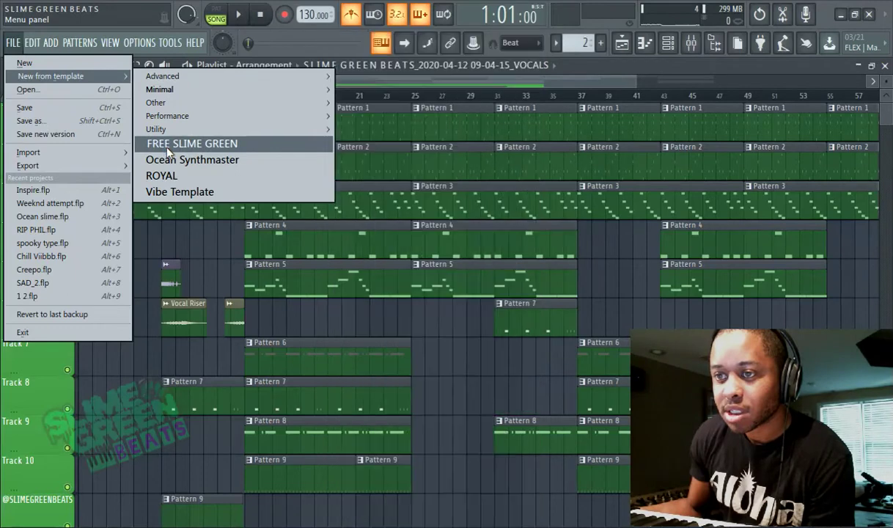
pyautogui.moveTo(294, 129)
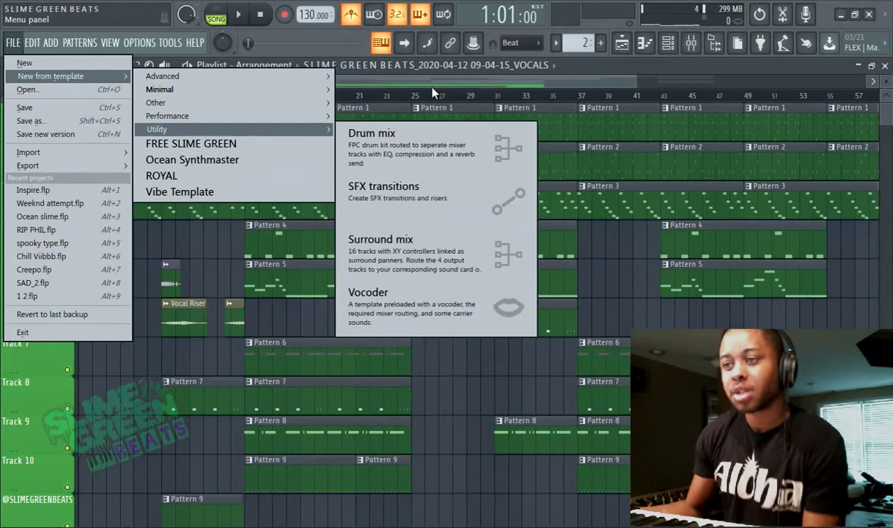
pyautogui.click(433, 91)
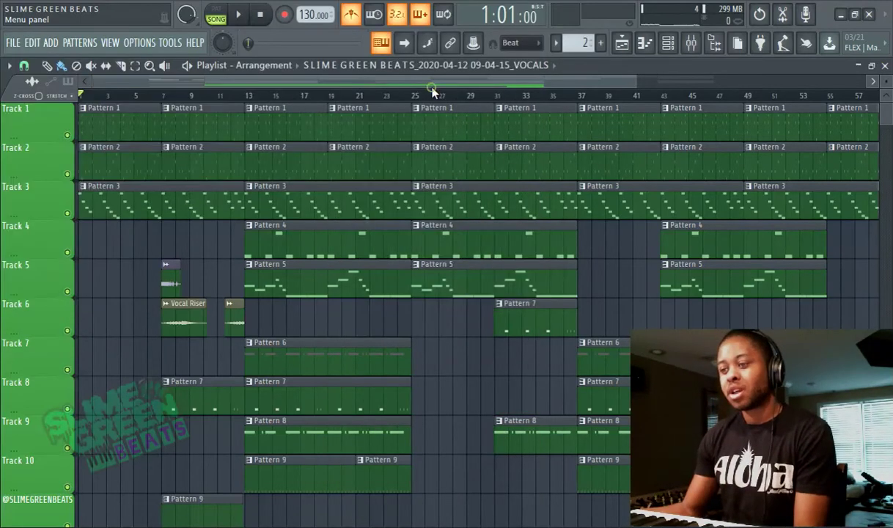
# - Look through the finished arrangement again from the first pattern tracks down to the vocal tracks
pyautogui.click(667, 46)
pyautogui.scroll(-4, 201, 242)
pyautogui.scroll(4, 204, 253)
pyautogui.click(234, 87)
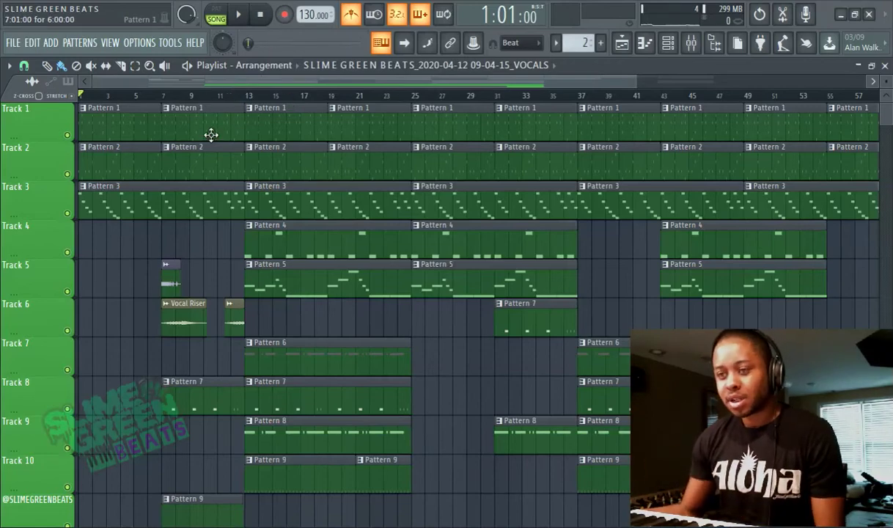
pyautogui.scroll(-5, 207, 172)
pyautogui.scroll(-3, 205, 175)
pyautogui.scroll(8, 207, 181)
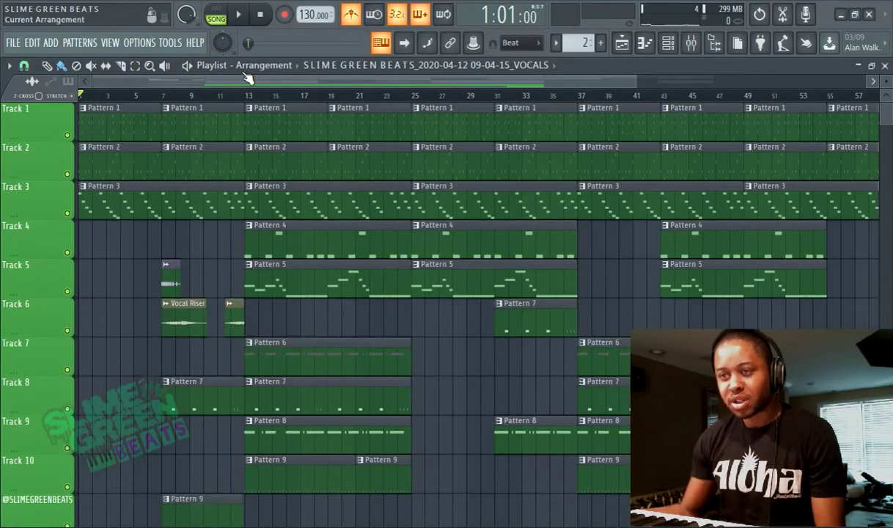
# - Play the song from the start and mute the two vocal tracks, EVERYTHING BIG and Track 13
pyautogui.click(239, 15)
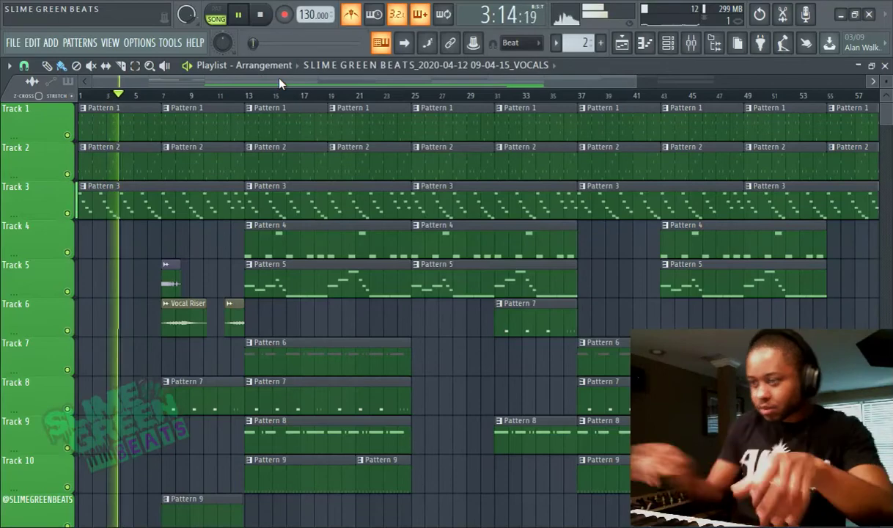
pyautogui.hscroll(2, 201, 136)
pyautogui.scroll(-2, 201, 136)
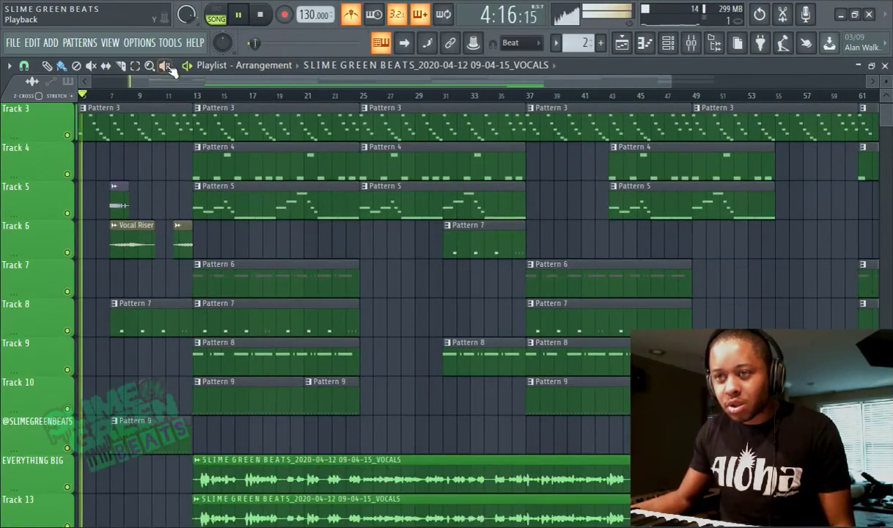
pyautogui.hscroll(-3, 165, 87)
pyautogui.scroll(-5, 73, 235)
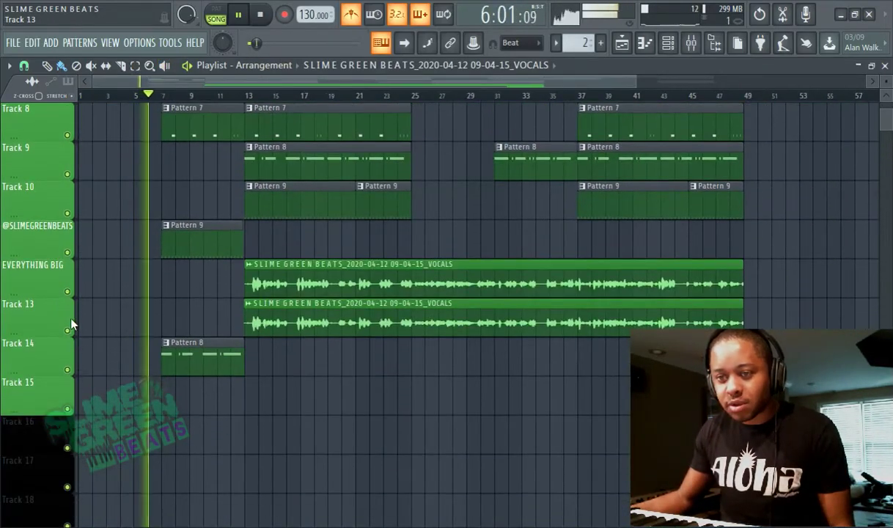
pyautogui.click(69, 330)
pyautogui.click(69, 291)
pyautogui.scroll(7, 119, 177)
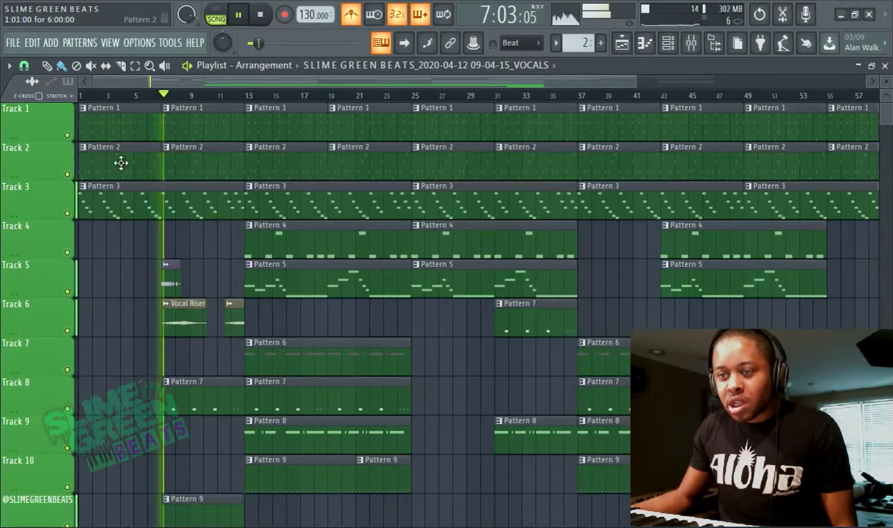
pyautogui.scroll(-2, 189, 386)
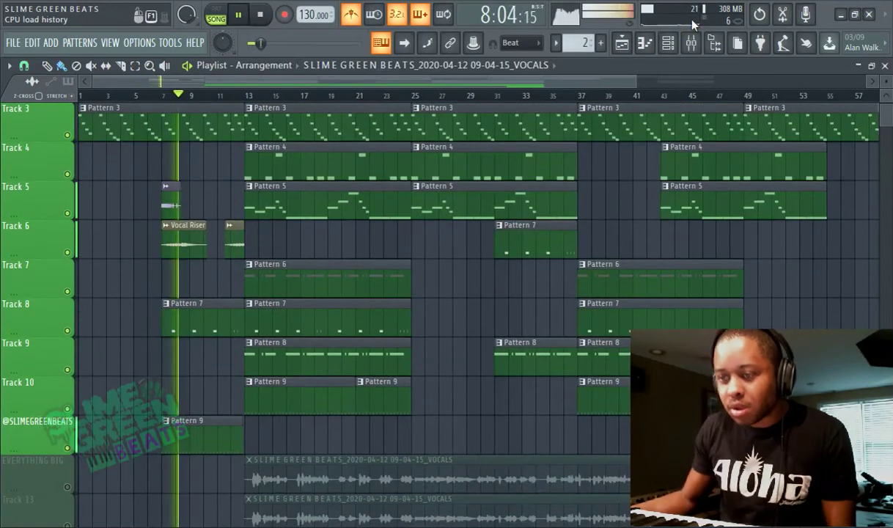
# - Look over the playing arrangement and show Pattern 9's Lop_H3 notes in the piano roll
pyautogui.scroll(2, 165, 316)
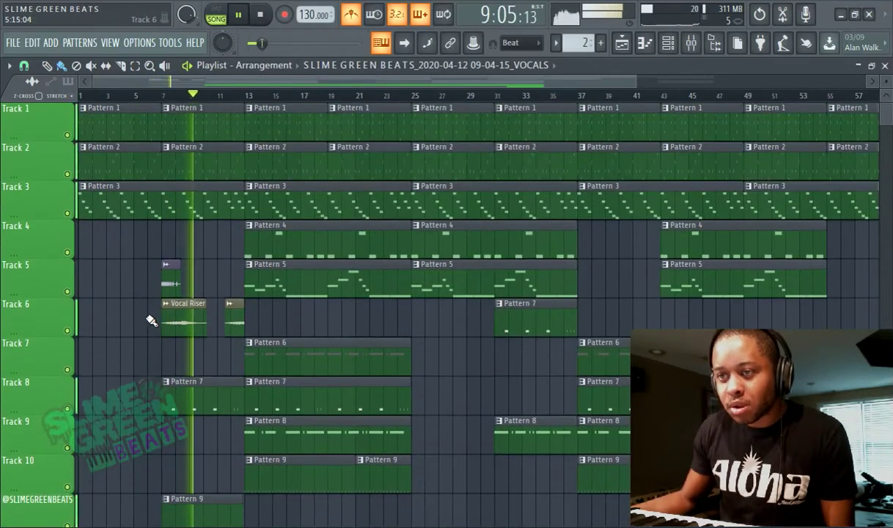
pyautogui.scroll(-2, 156, 321)
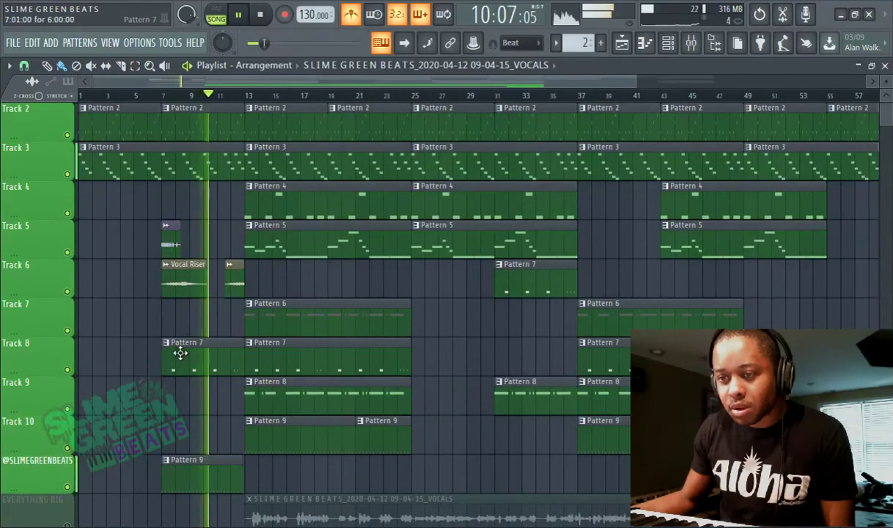
pyautogui.scroll(-3, 162, 349)
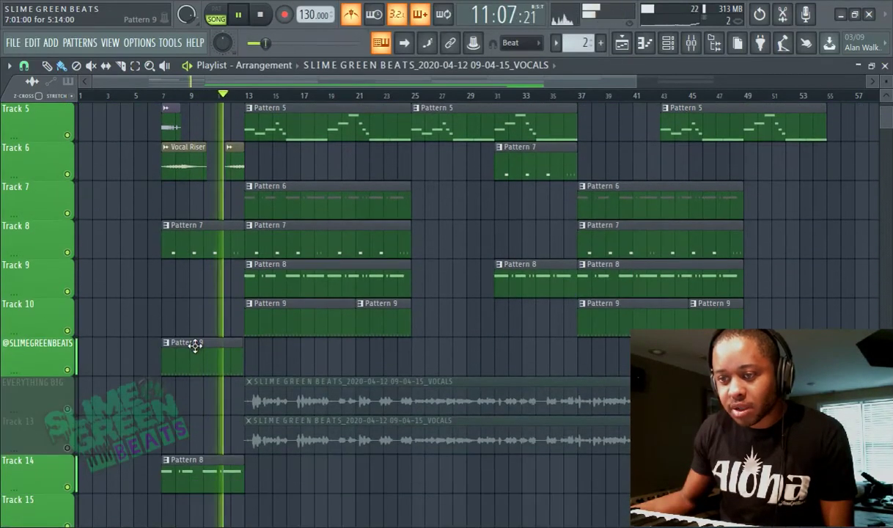
pyautogui.scroll(-2, 188, 349)
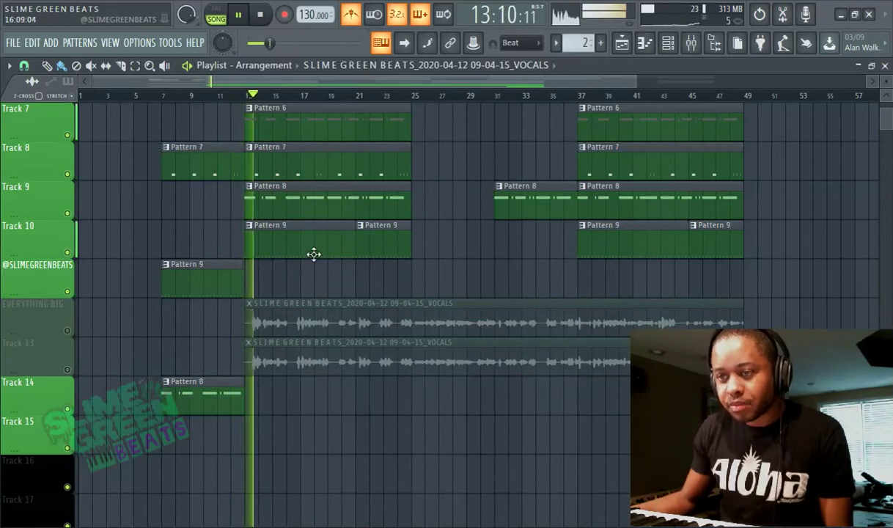
pyautogui.click(668, 43)
pyautogui.click(670, 44)
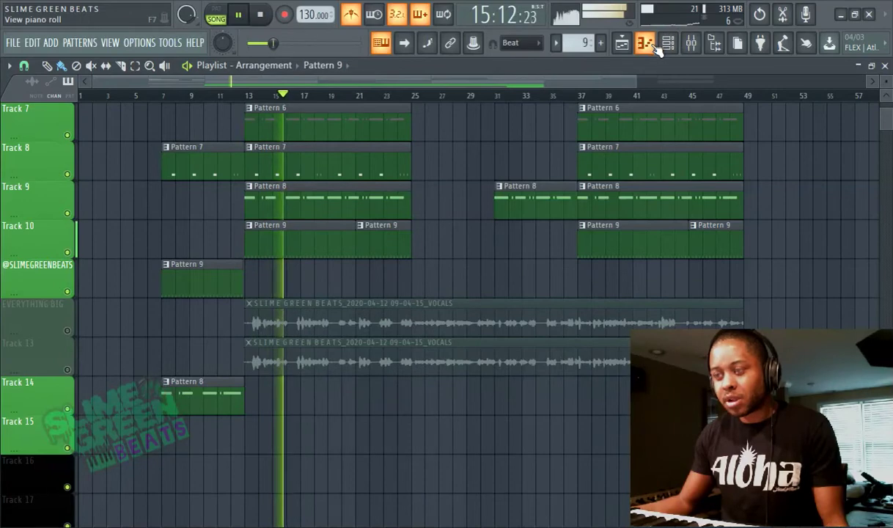
pyautogui.click(646, 44)
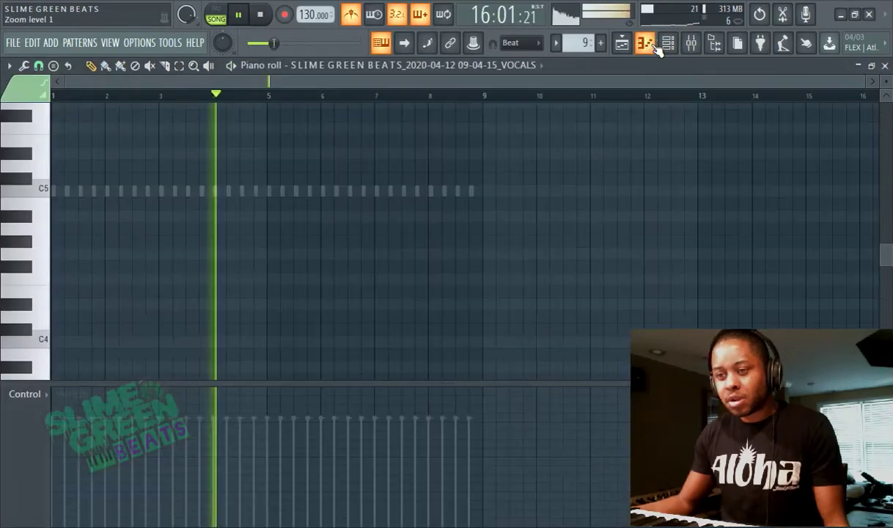
pyautogui.click(334, 69)
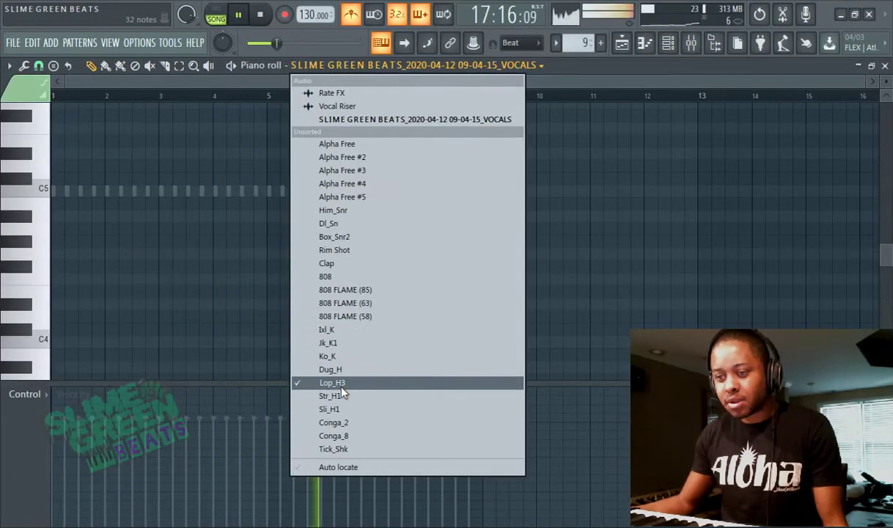
pyautogui.click(324, 366)
pyautogui.scroll(3, 355, 278)
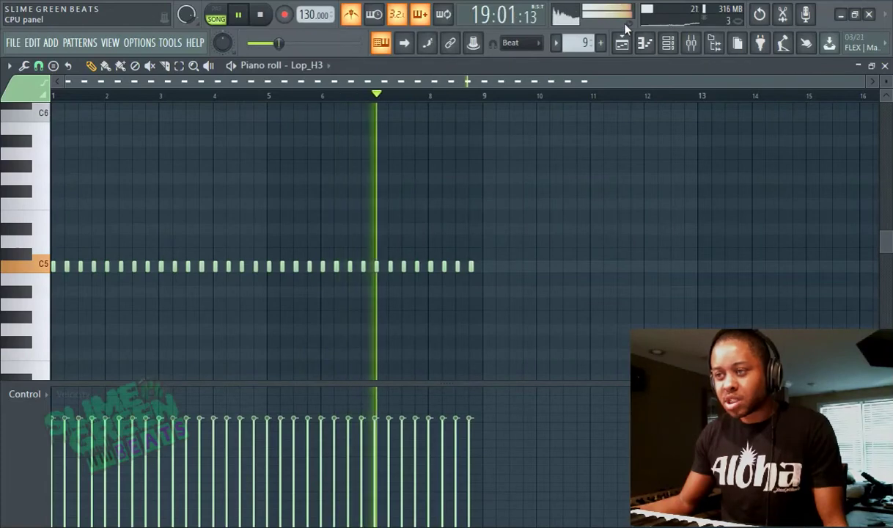
# - Return to the playlist, select Pattern 8 on Track 9 and view its notes in the piano roll
pyautogui.click(622, 43)
pyautogui.scroll(2, 322, 249)
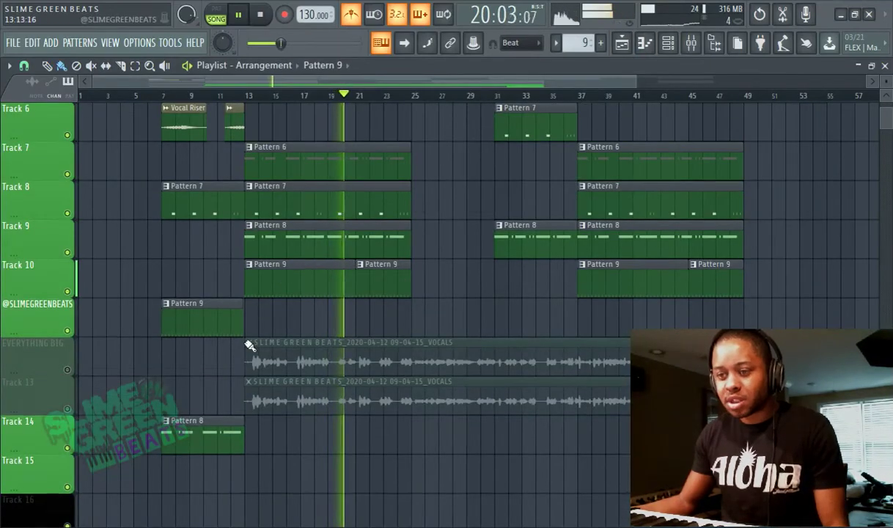
pyautogui.click(372, 237)
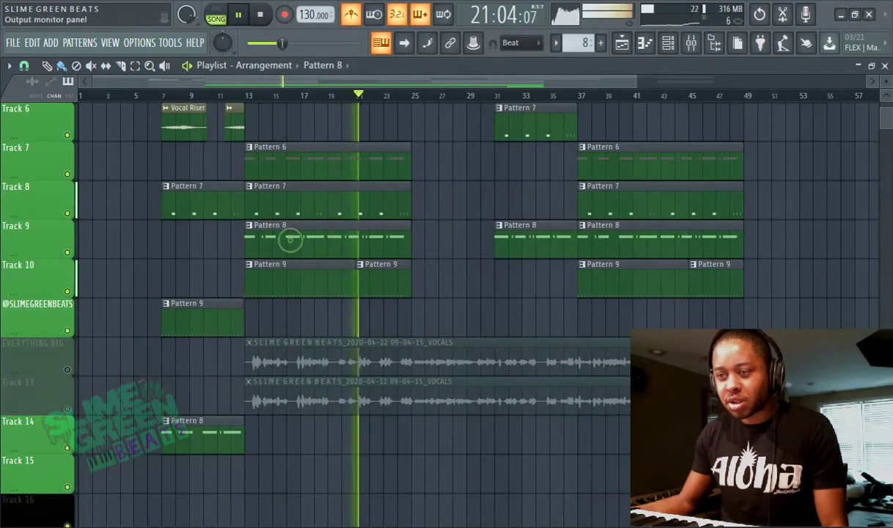
pyautogui.click(663, 44)
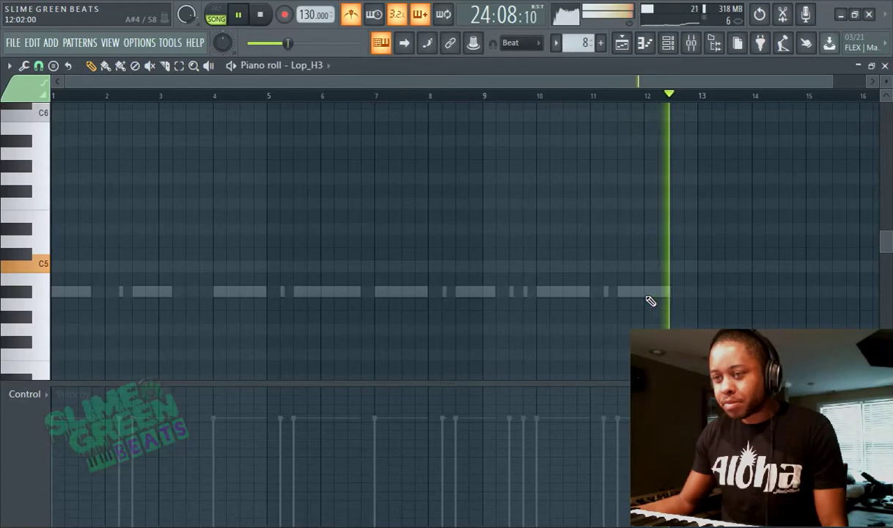
# - Select Pattern 6 in the playlist and bring up its 808 FLAME (63) notes in the piano roll
pyautogui.click(622, 44)
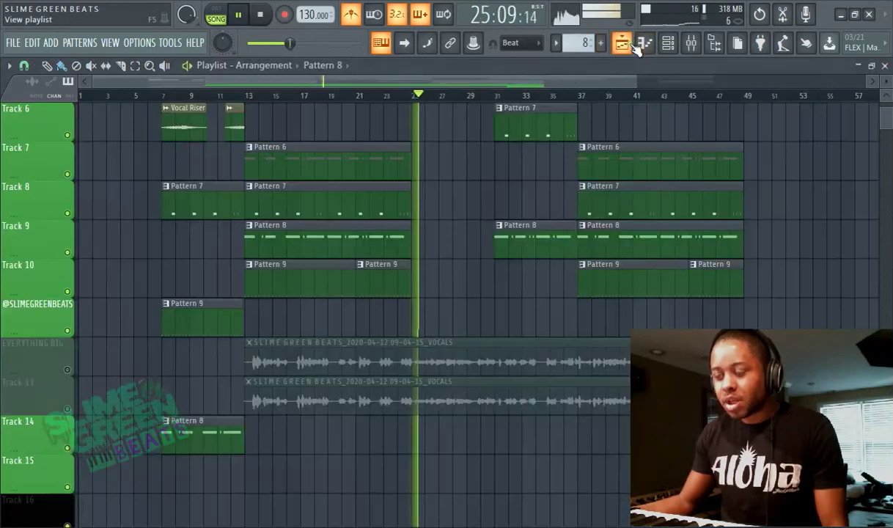
pyautogui.scroll(1, 301, 263)
pyautogui.click(271, 197)
pyautogui.click(671, 44)
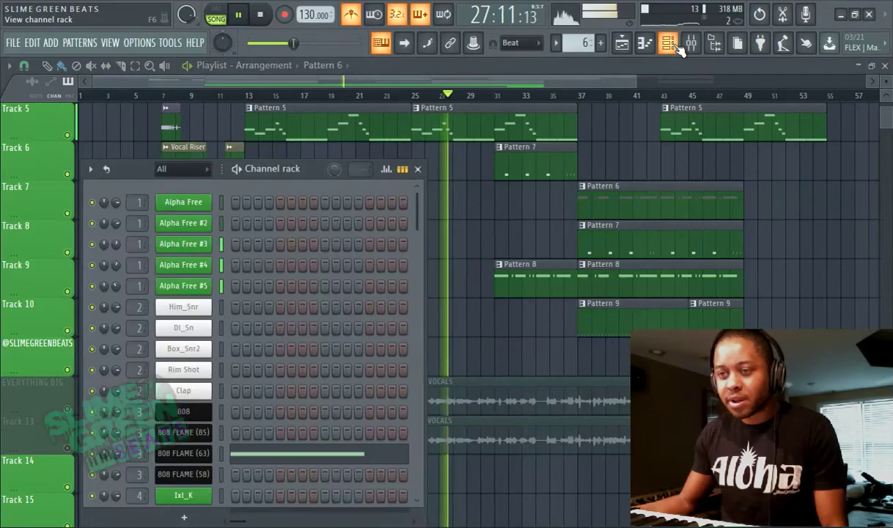
pyautogui.click(670, 44)
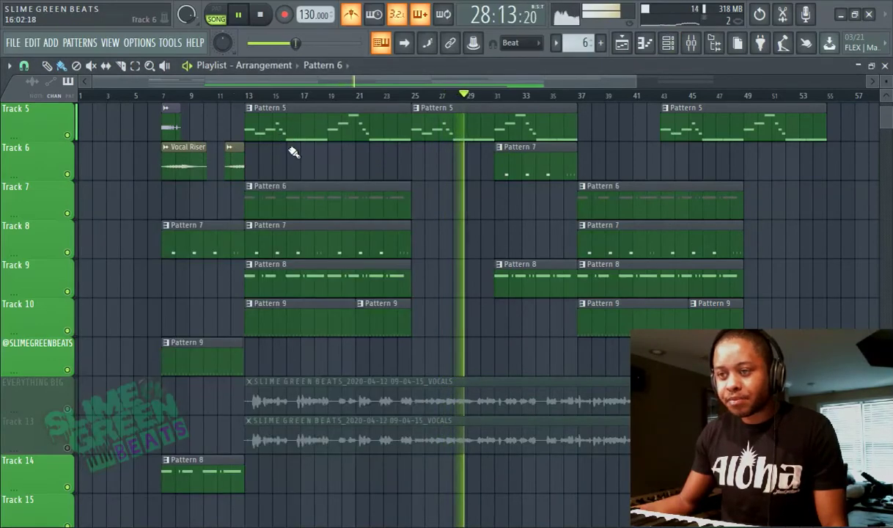
pyautogui.click(644, 43)
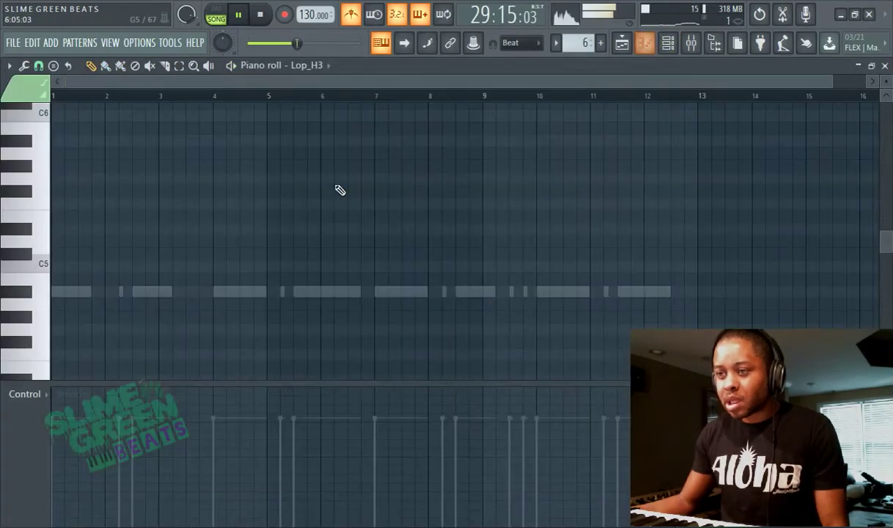
pyautogui.click(305, 66)
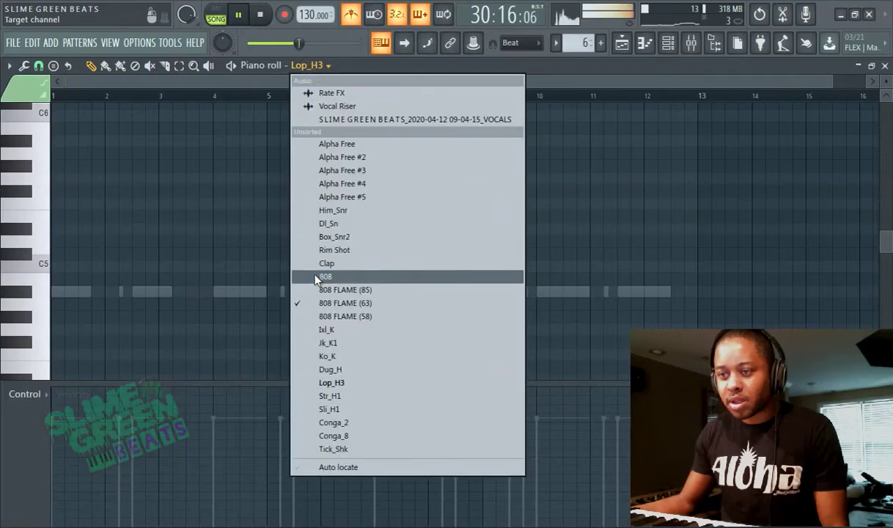
pyautogui.click(339, 301)
pyautogui.scroll(-1, 211, 181)
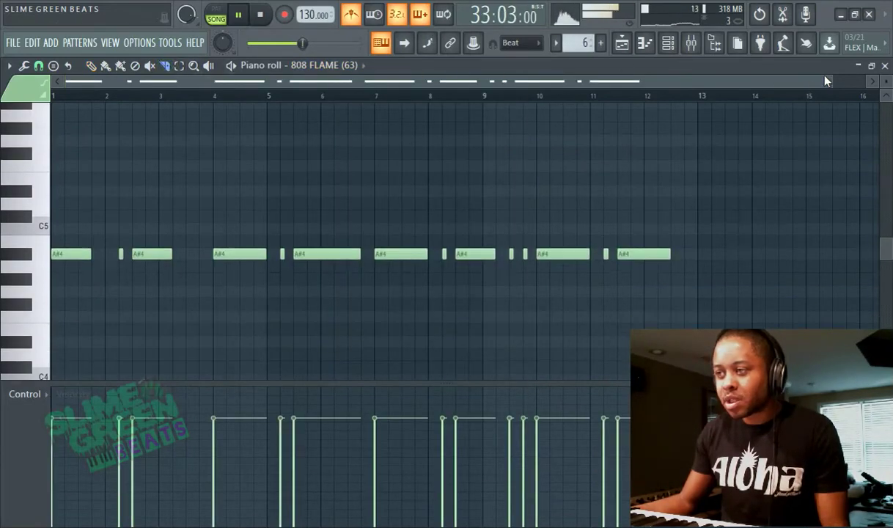
# - Slice off the ends of the long A#4 notes in bars 4, 6 and 7 of the 808 FLAME (63) part
pyautogui.moveTo(829, 74); pyautogui.dragTo(749, 74)
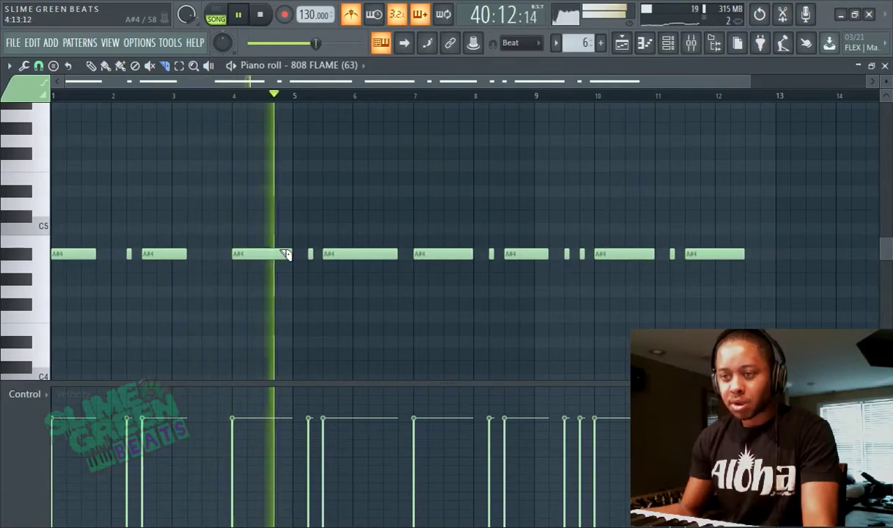
pyautogui.moveTo(279, 269); pyautogui.dragTo(269, 236)
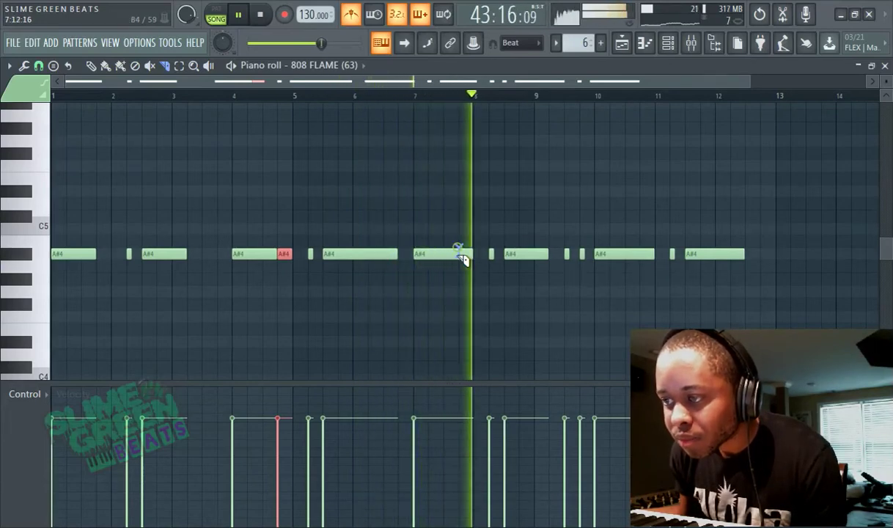
pyautogui.moveTo(459, 264); pyautogui.dragTo(459, 243)
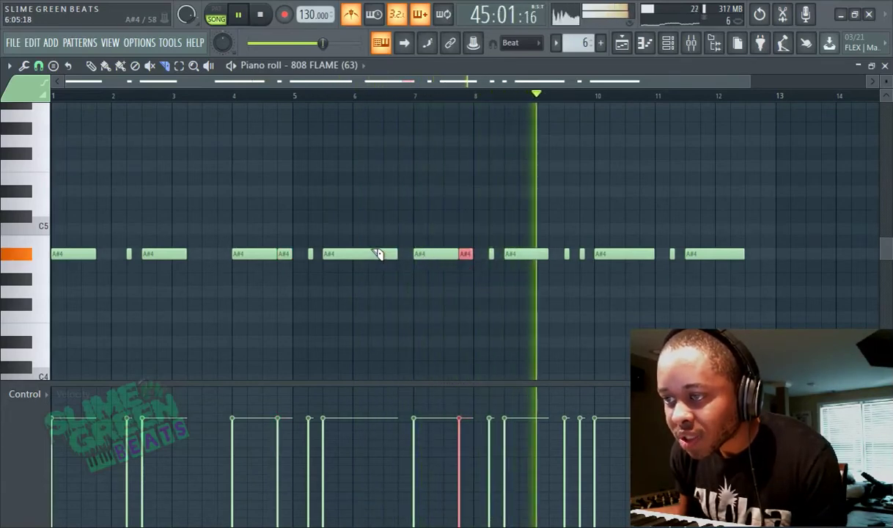
pyautogui.click(299, 95)
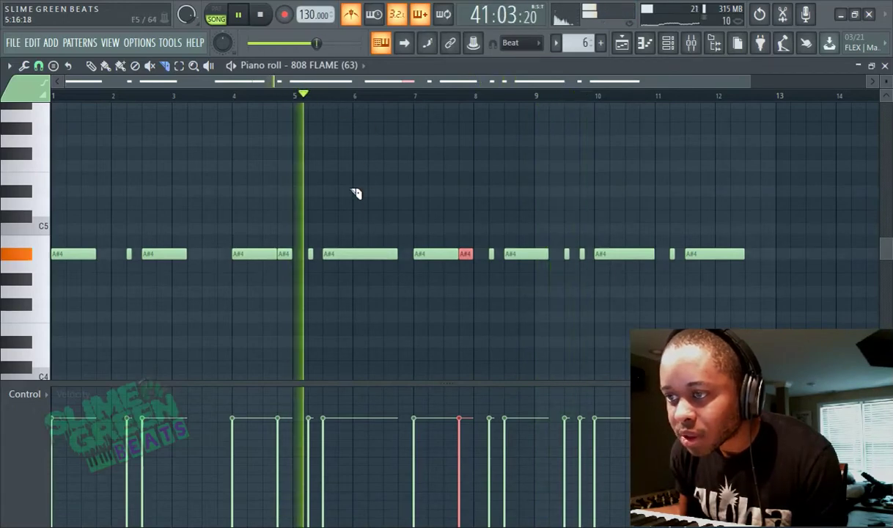
pyautogui.moveTo(369, 247); pyautogui.dragTo(369, 283)
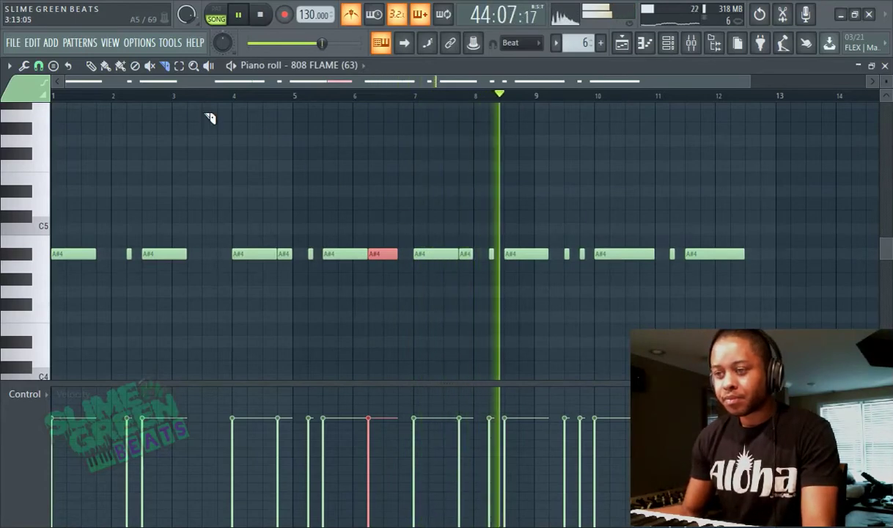
# - Delete the three sliced-off note ends and slice the long A#4 note near the end of bar 10
pyautogui.click(91, 65)
pyautogui.rightClick(285, 252)
pyautogui.rightClick(375, 252)
pyautogui.rightClick(467, 254)
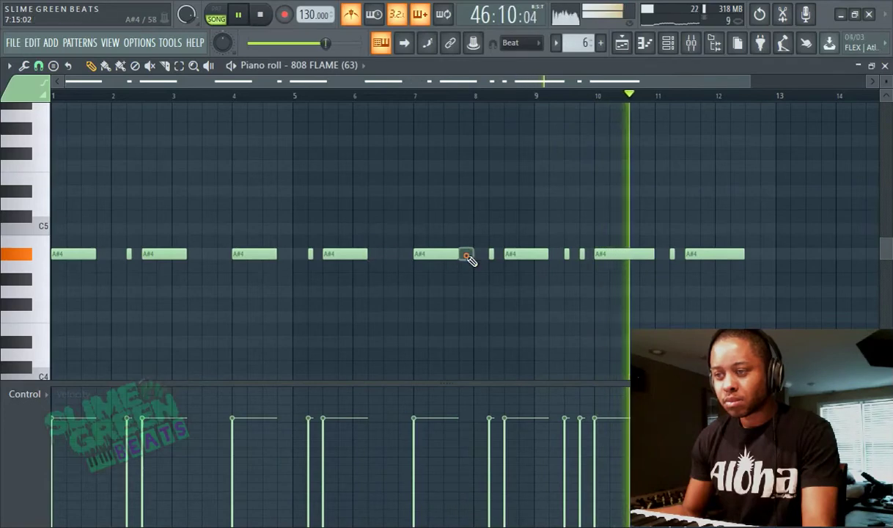
pyautogui.click(166, 65)
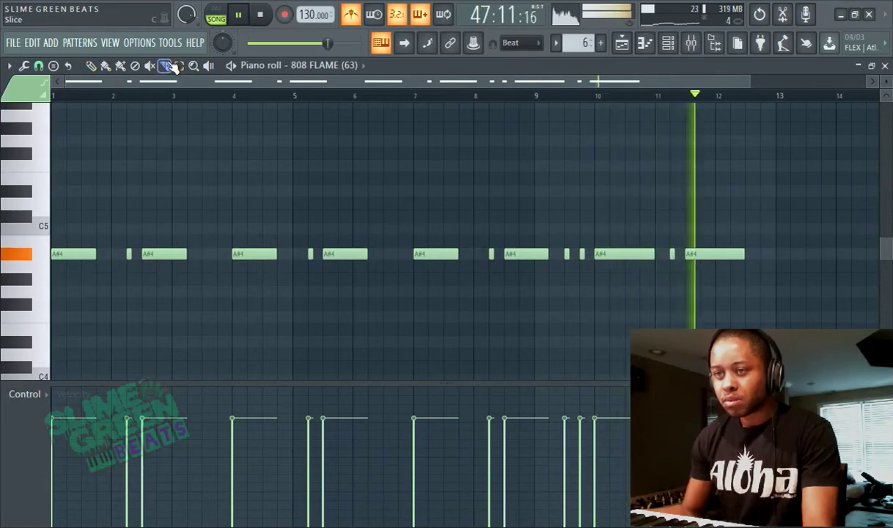
pyautogui.moveTo(639, 246); pyautogui.dragTo(650, 268)
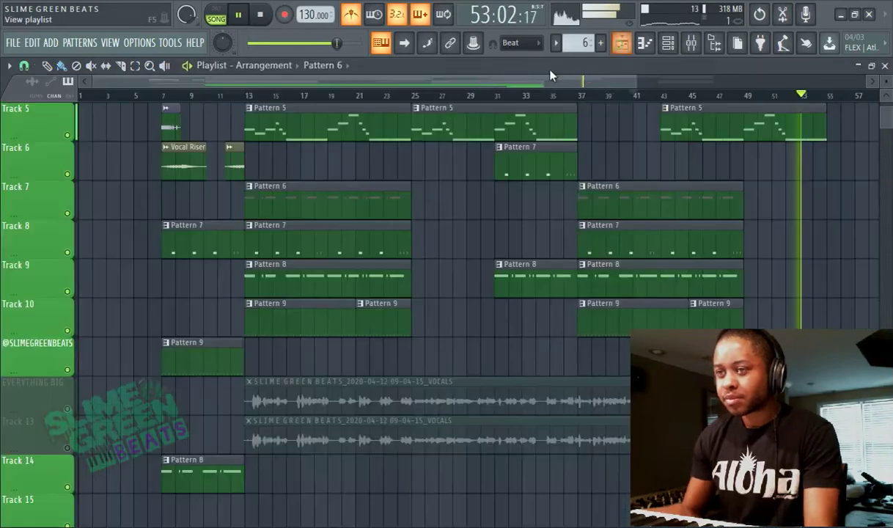
# - Pause the song in the playlist and open the Everything big project from the Downloads folder
pyautogui.click(236, 15)
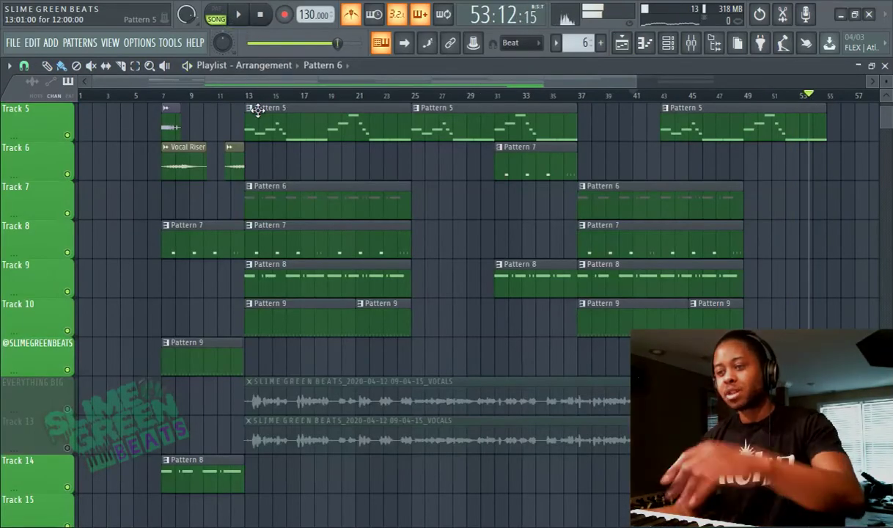
pyautogui.scroll(4, 263, 316)
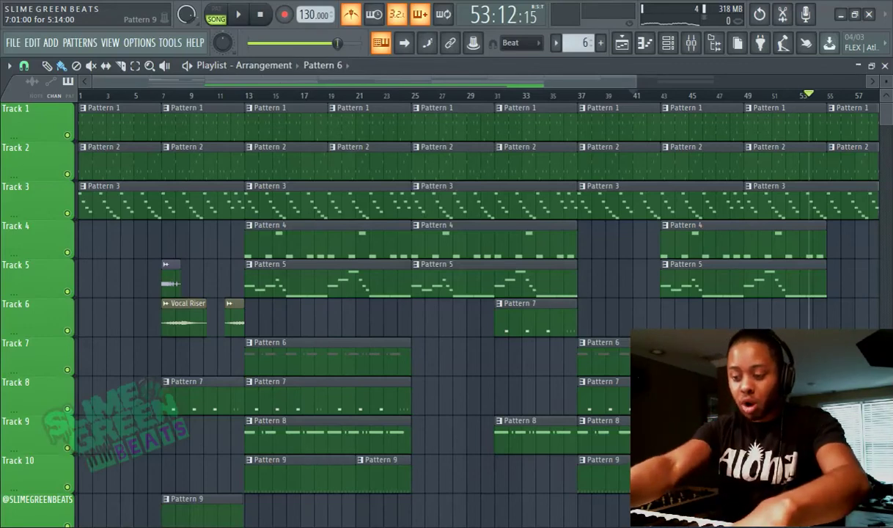
pyautogui.hotkey('ctrl', 'o')
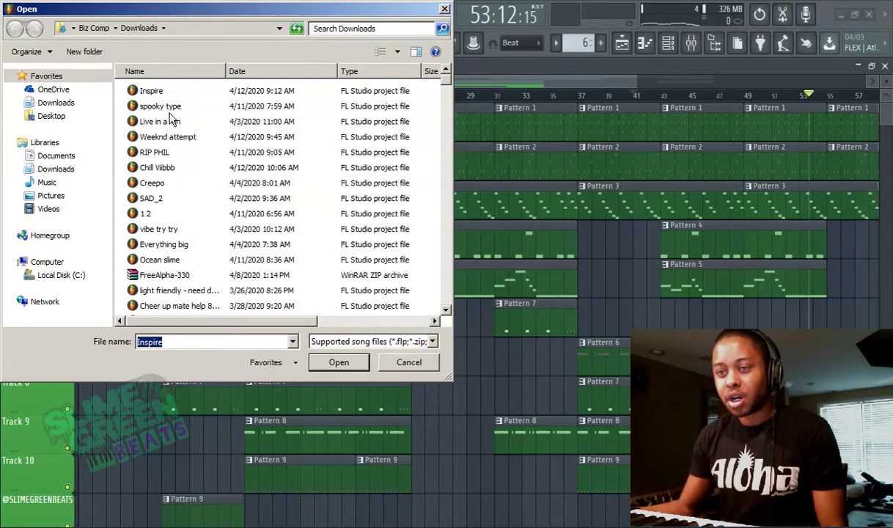
pyautogui.click(169, 168)
pyautogui.click(167, 184)
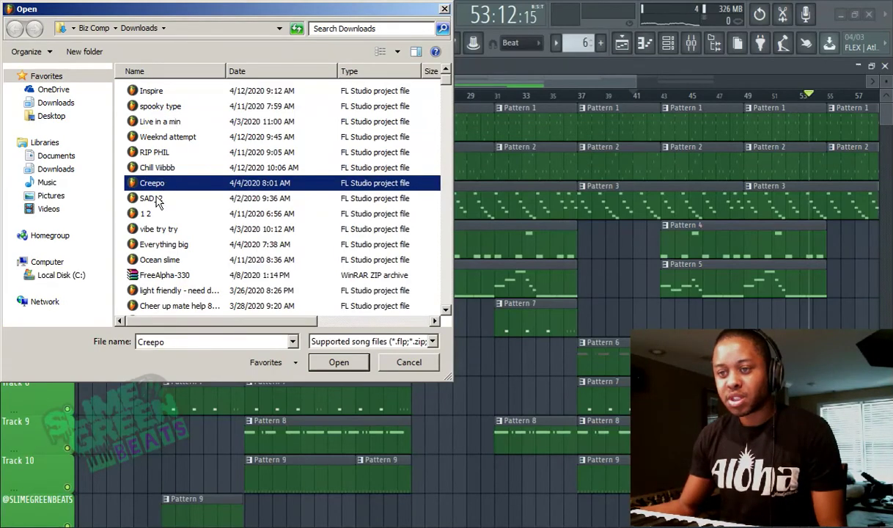
pyautogui.click(157, 199)
pyautogui.doubleClick(154, 241)
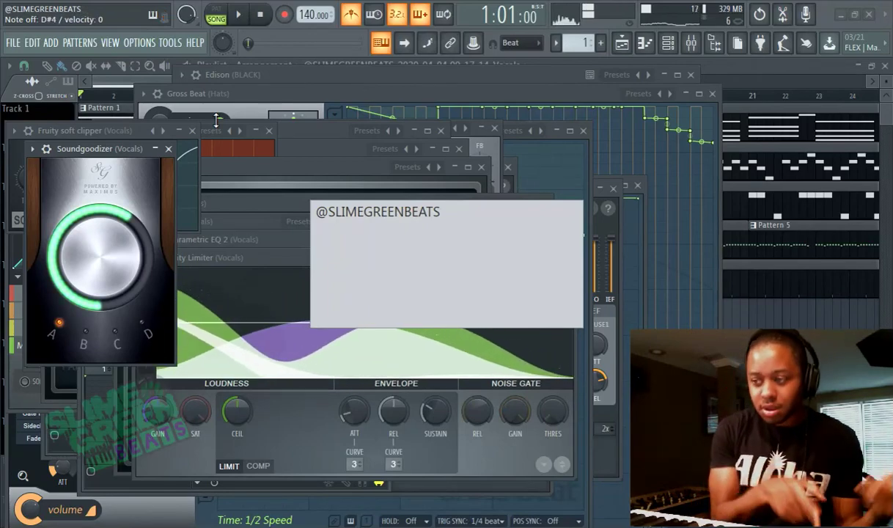
# - Clear the plugin windows away, look through the newly opened arrangement and play the song from the start
pyautogui.click(142, 83)
pyautogui.click(237, 15)
pyautogui.press('space')
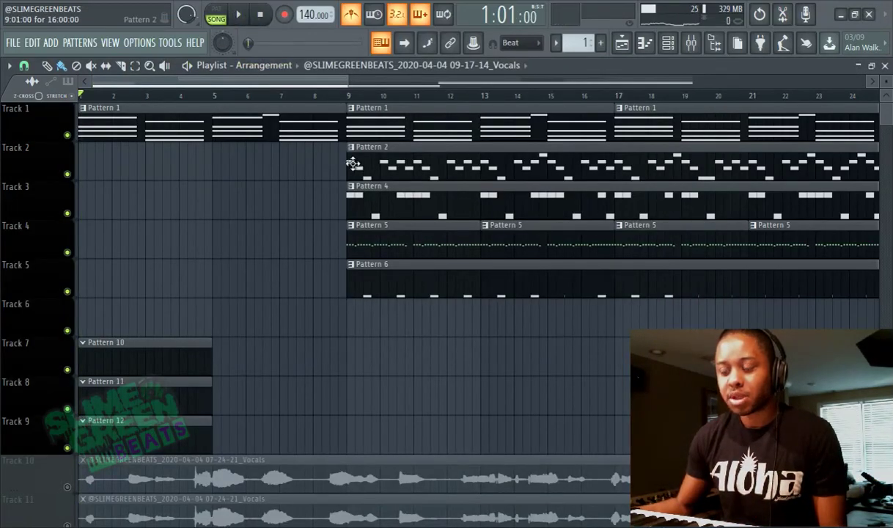
pyautogui.scroll(-5, 369, 194)
pyautogui.scroll(5, 369, 194)
pyautogui.click(240, 14)
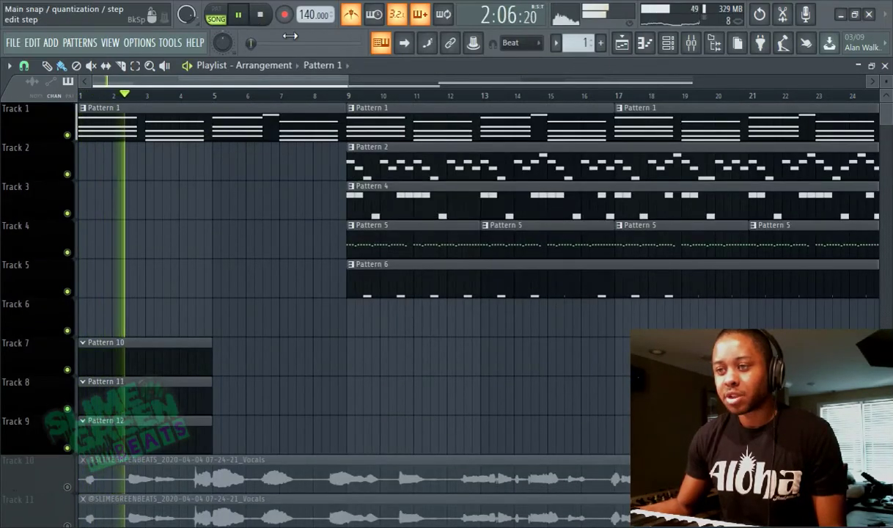
# - Turn the metronome off, view Pattern 1's chord notes in the piano roll and return to the playlist
pyautogui.click(350, 14)
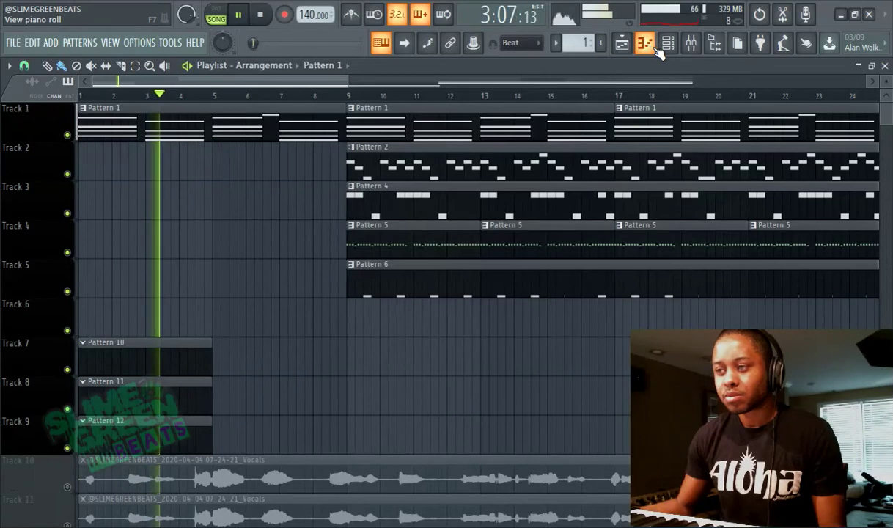
pyautogui.click(644, 43)
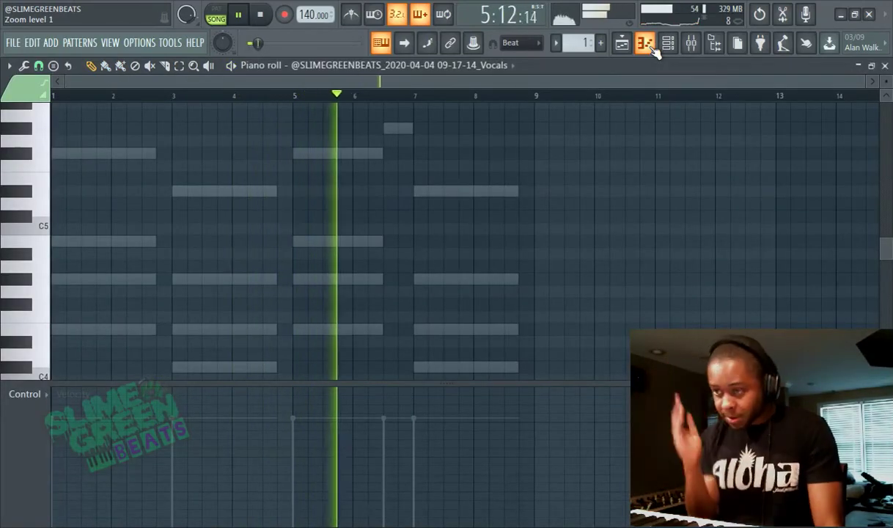
pyautogui.click(648, 46)
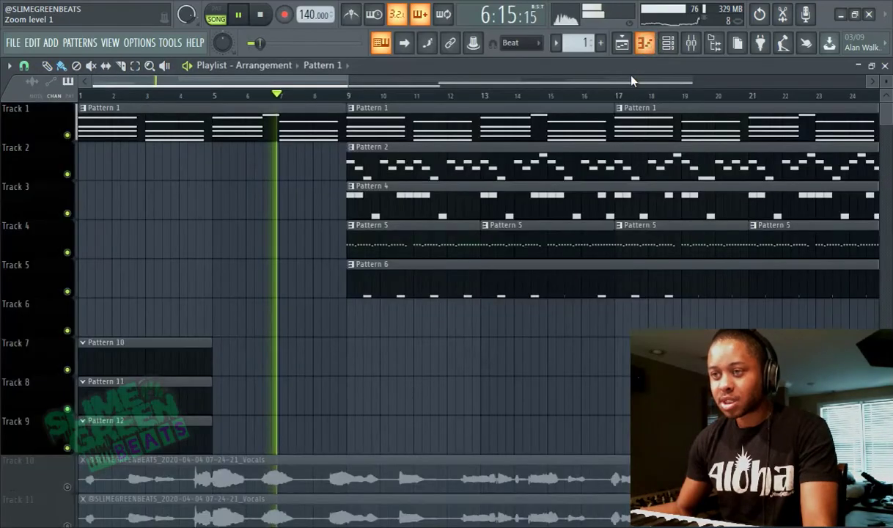
# - Look over the arrangement during playback, view Pattern 5's hi-hat notes in the channel rack and piano roll, and return to the playlist
pyautogui.scroll(-5, 562, 213)
pyautogui.scroll(5, 566, 242)
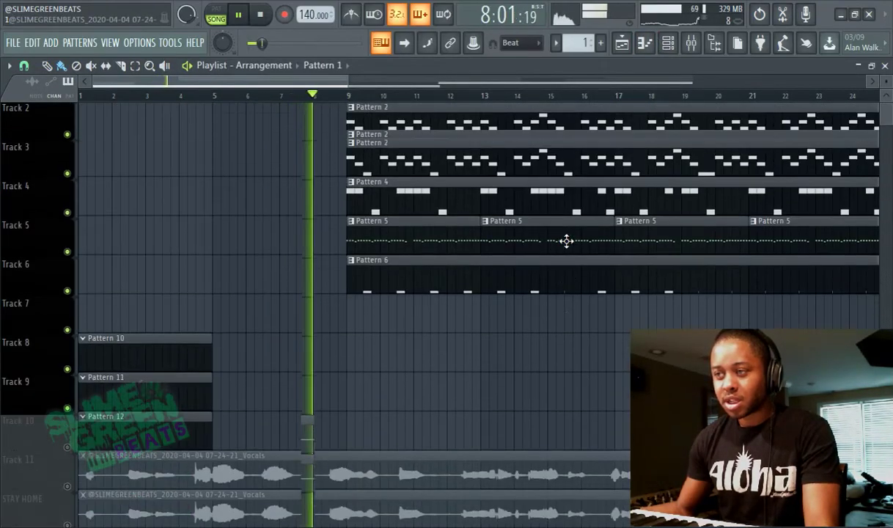
pyautogui.scroll(-3, 321, 304)
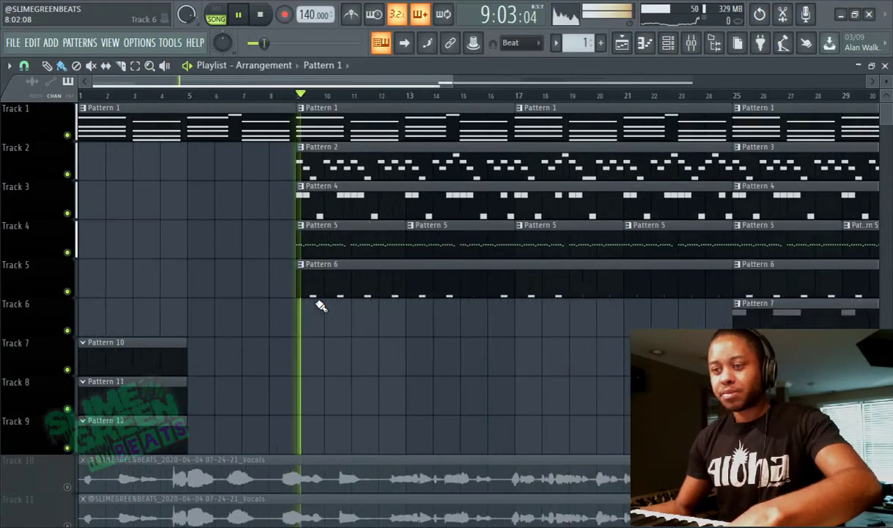
pyautogui.scroll(-2, 401, 277)
pyautogui.scroll(-1, 400, 278)
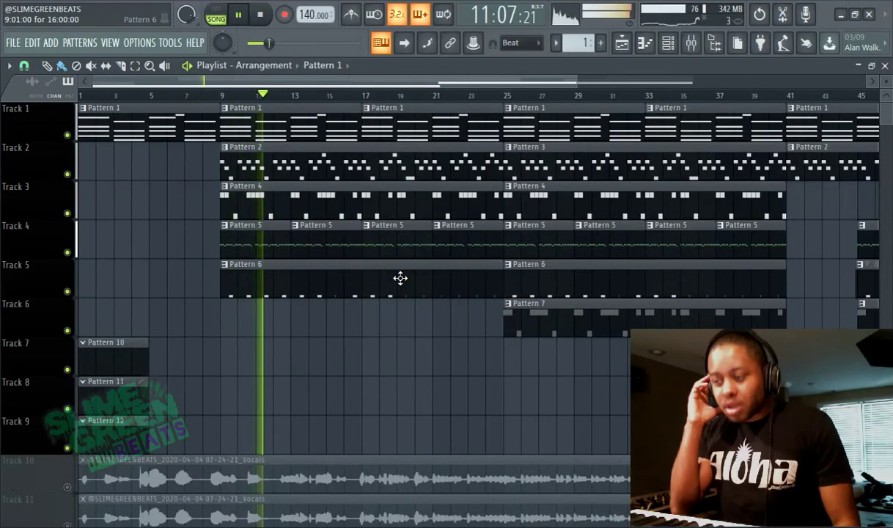
pyautogui.click(300, 248)
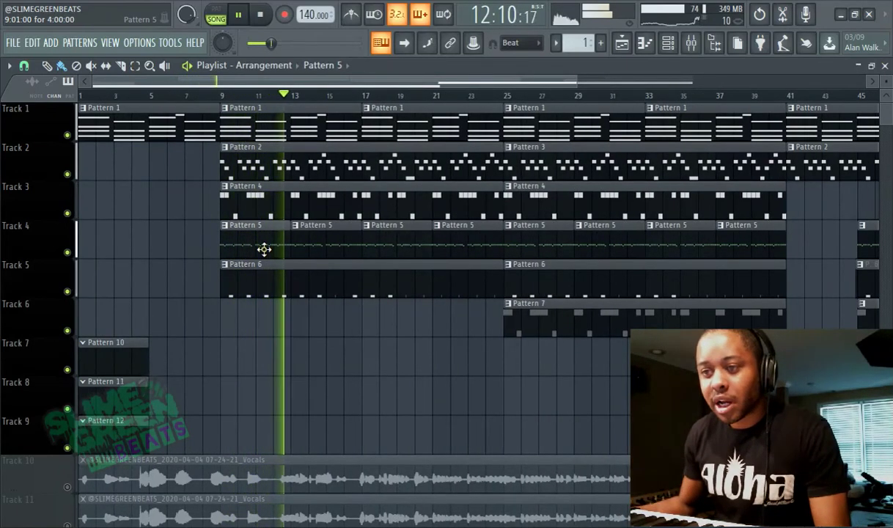
pyautogui.click(670, 43)
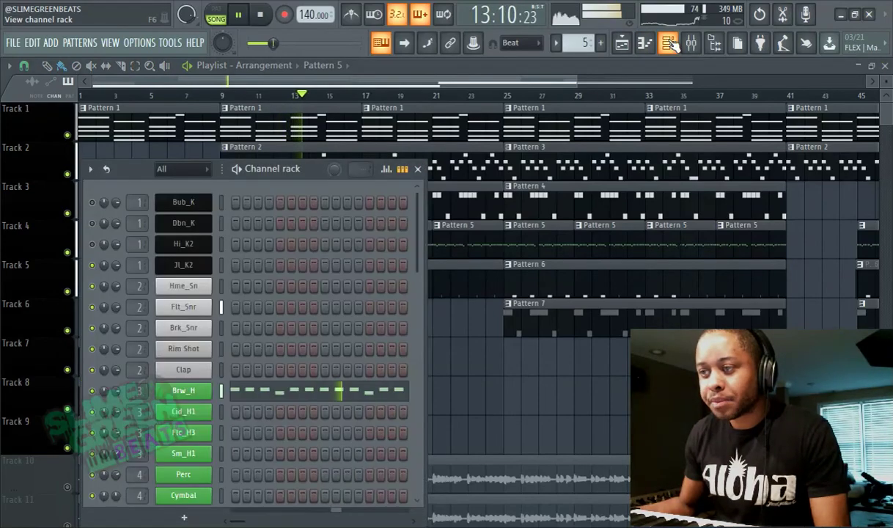
pyautogui.click(645, 42)
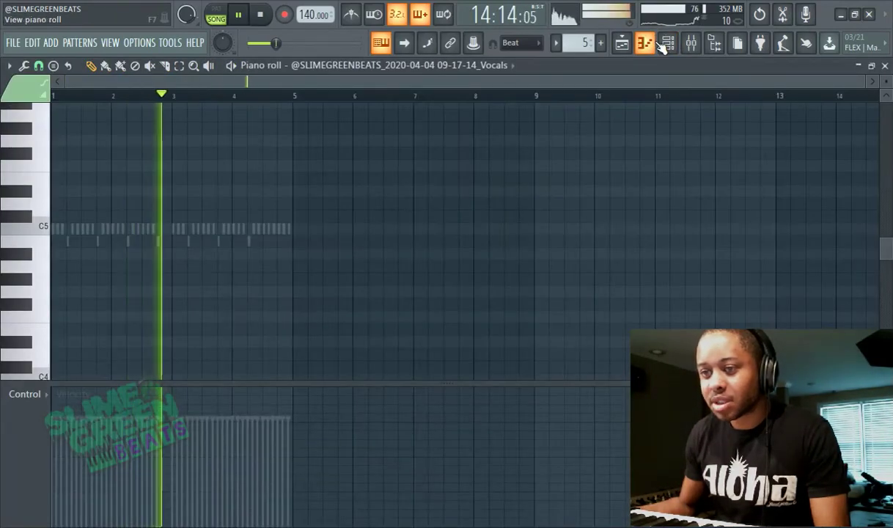
pyautogui.click(644, 43)
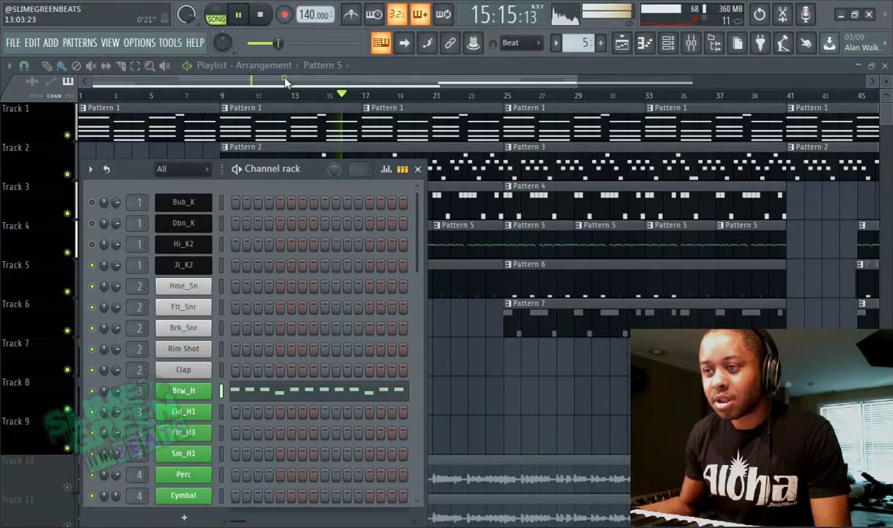
pyautogui.press('F6')
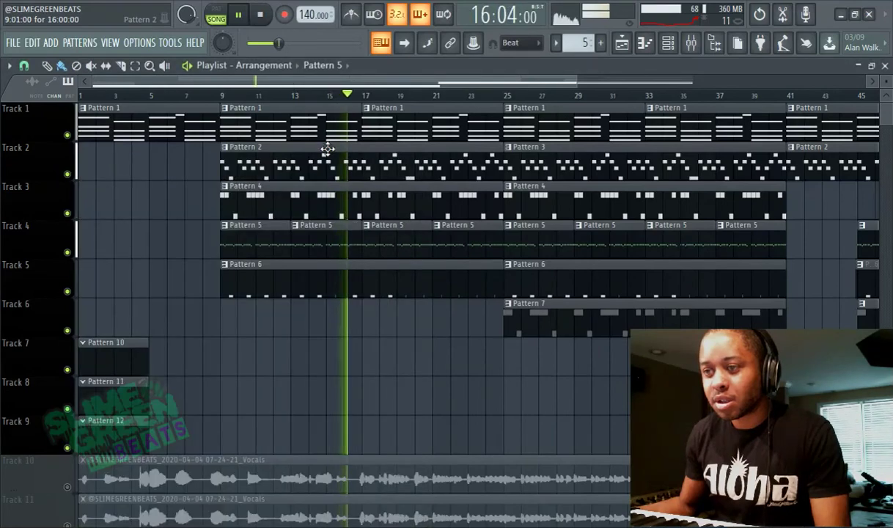
# - Select Pattern 6 in the playlist, view its snare notes in the channel rack and close the rack
pyautogui.click(396, 286)
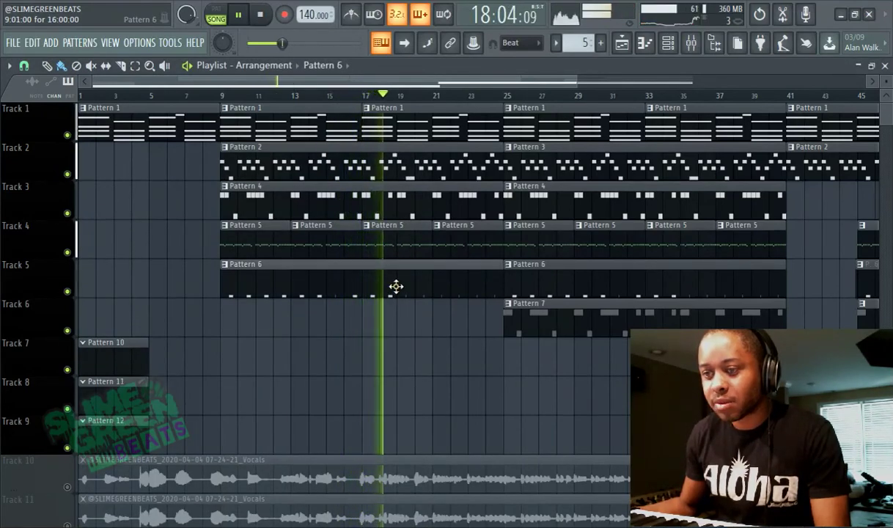
pyautogui.click(669, 44)
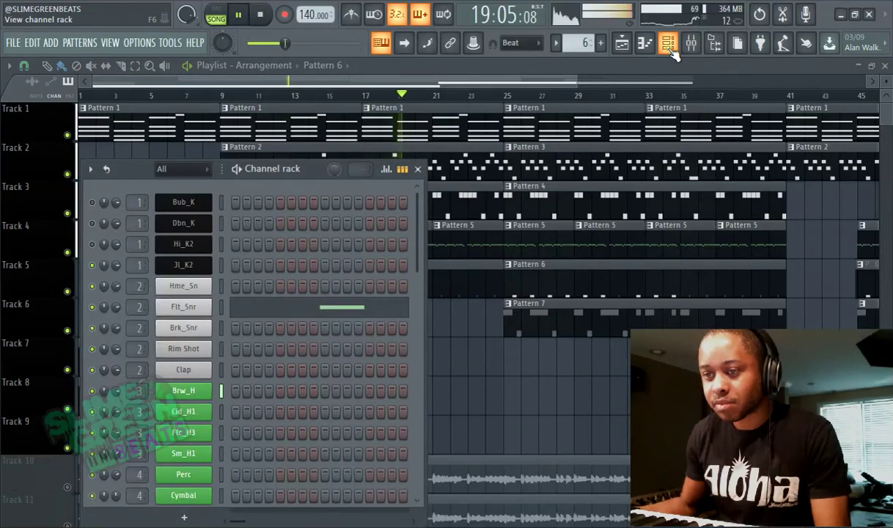
pyautogui.click(669, 49)
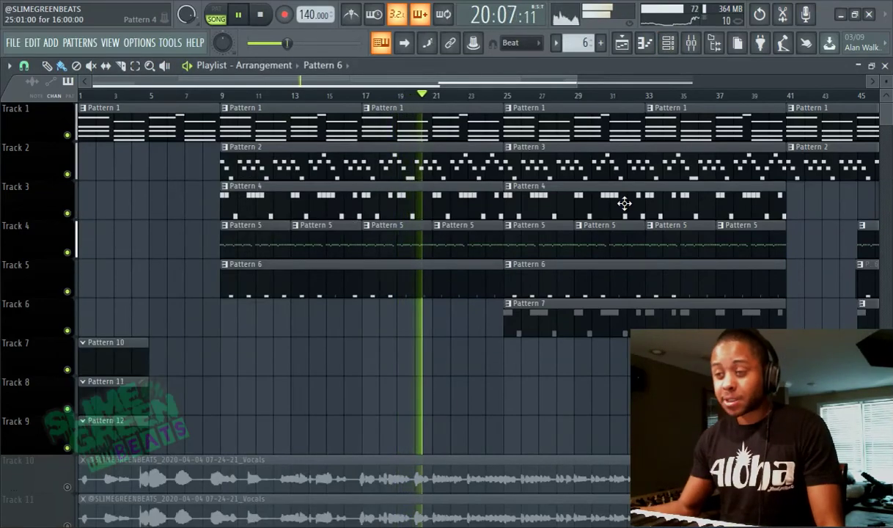
# - Examine how the patterns and vocal clips are laid out across the whole arrangement, and stop the song
pyautogui.scroll(-3, 592, 304)
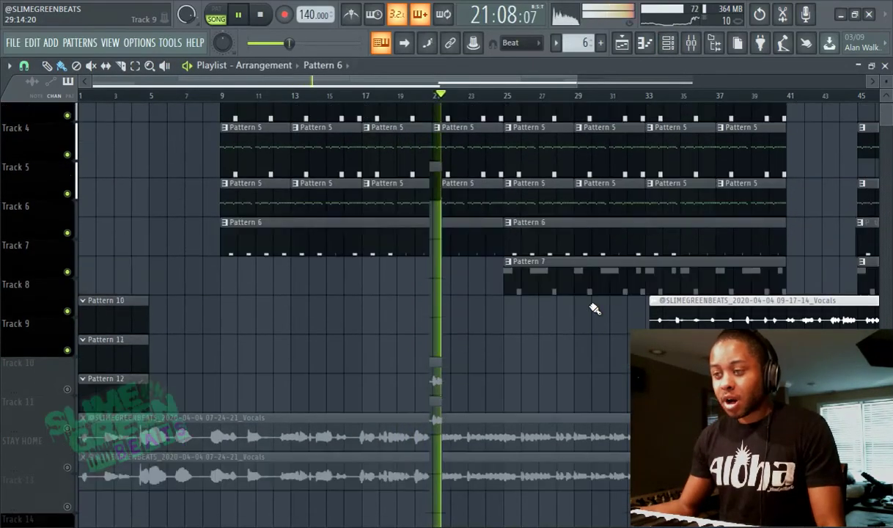
pyautogui.scroll(3, 594, 308)
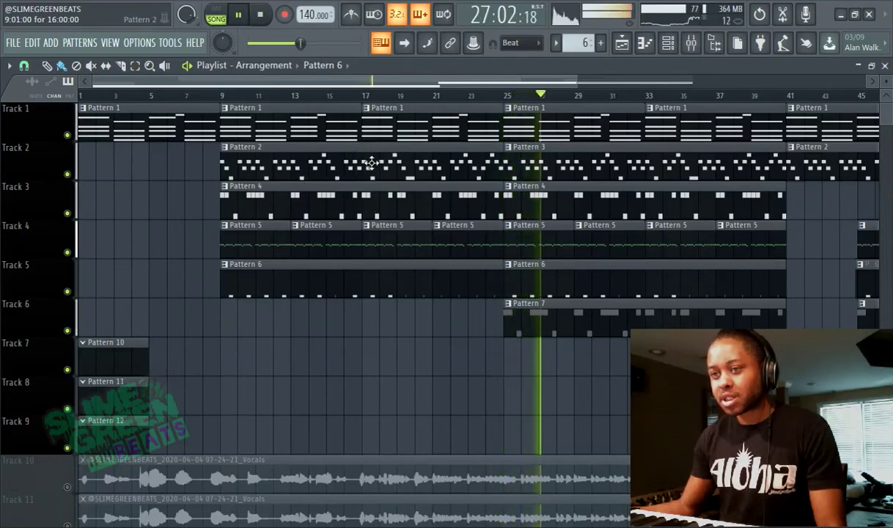
pyautogui.scroll(1, 182, 272)
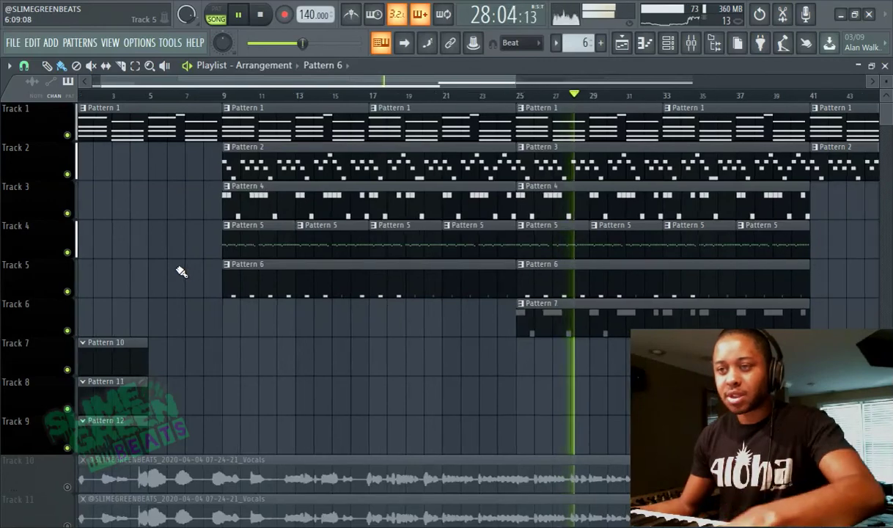
pyautogui.scroll(1, 181, 272)
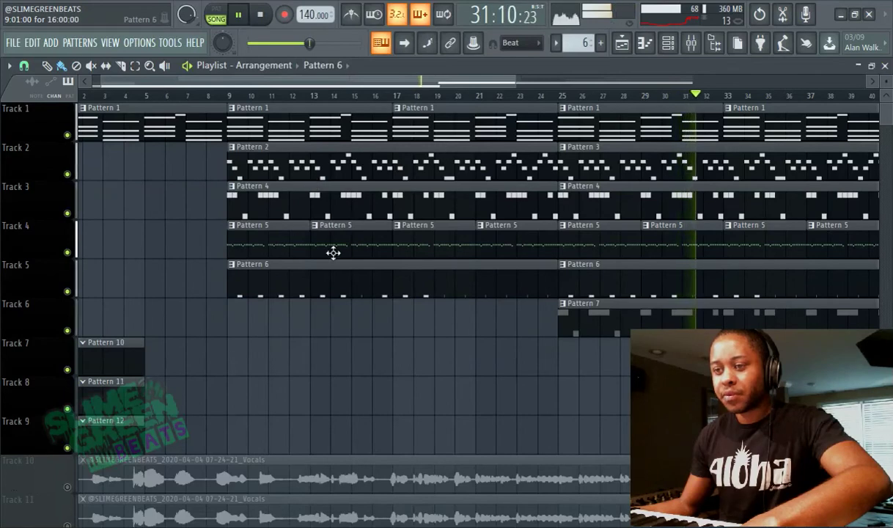
pyautogui.scroll(-2, 558, 223)
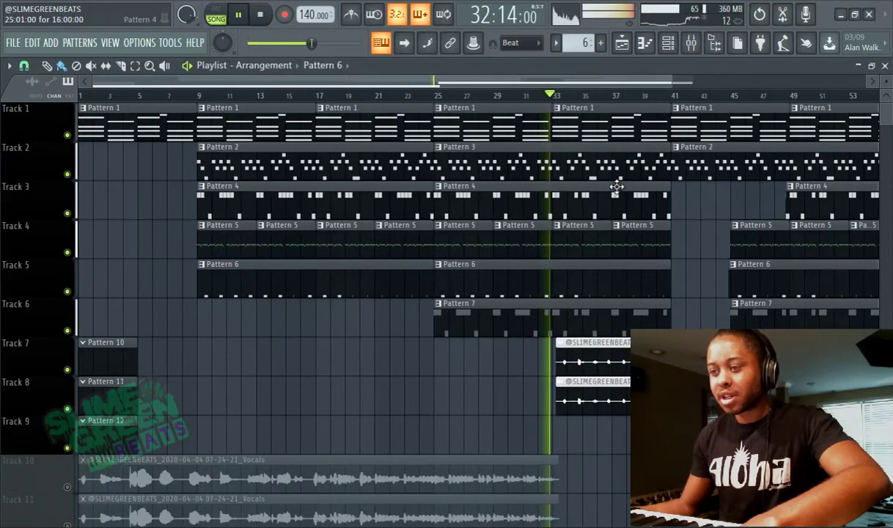
pyautogui.scroll(-1, 620, 182)
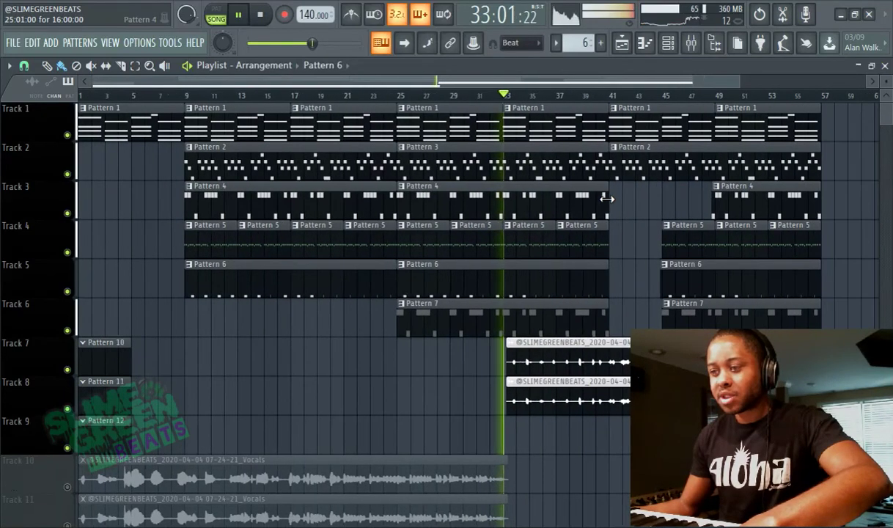
pyautogui.click(238, 16)
pyautogui.click(260, 15)
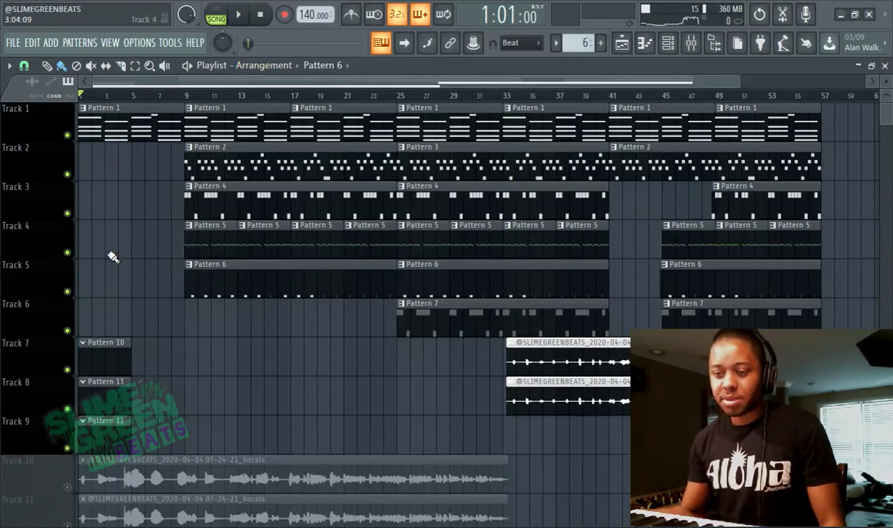
# - Open the Ocean slime project from the Downloads folder without saving the changes to Everything big
pyautogui.hotkey('alt', 'Tab')
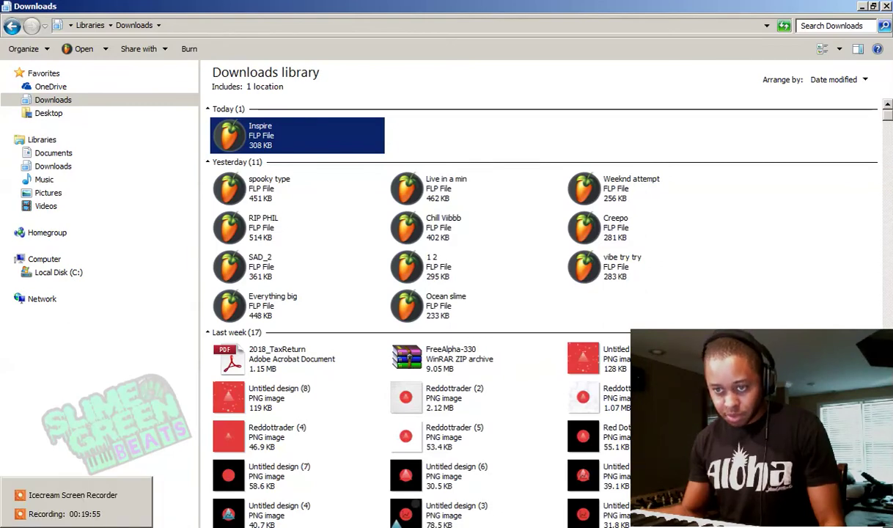
pyautogui.click(453, 254)
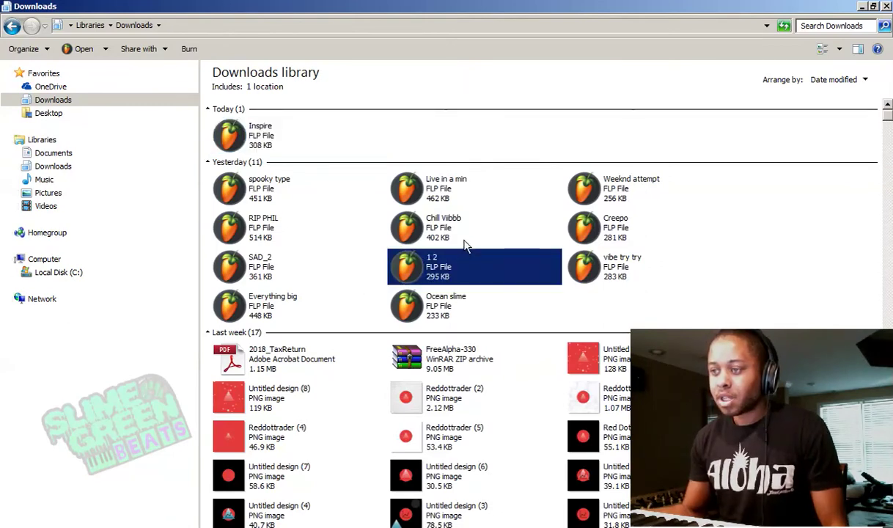
pyautogui.click(463, 234)
pyautogui.click(293, 280)
pyautogui.click(318, 307)
pyautogui.click(416, 303)
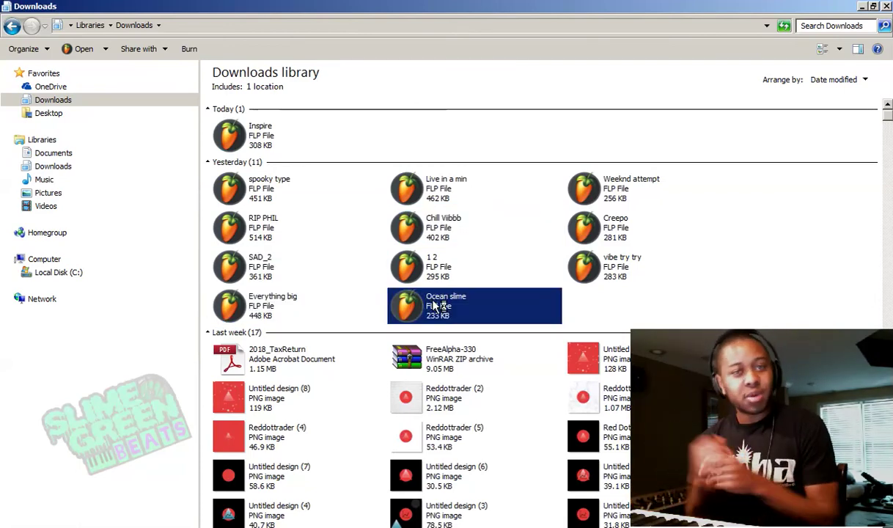
pyautogui.doubleClick(434, 305)
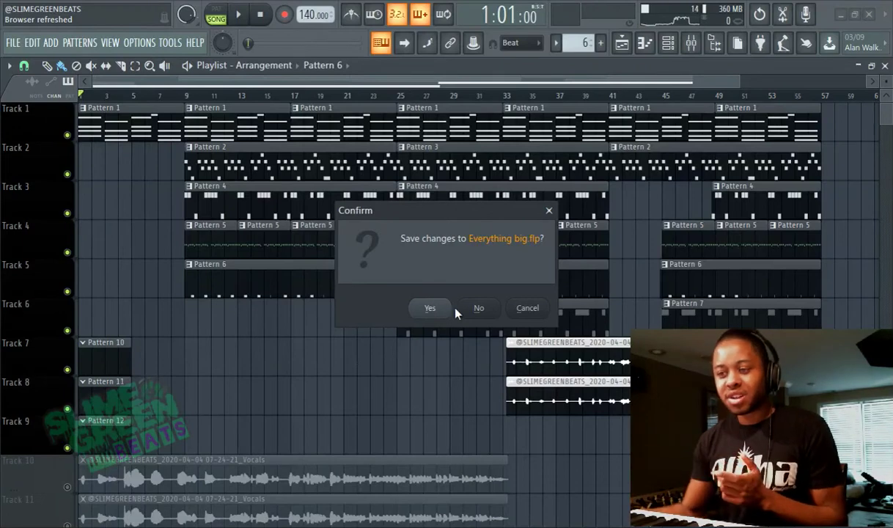
pyautogui.click(478, 308)
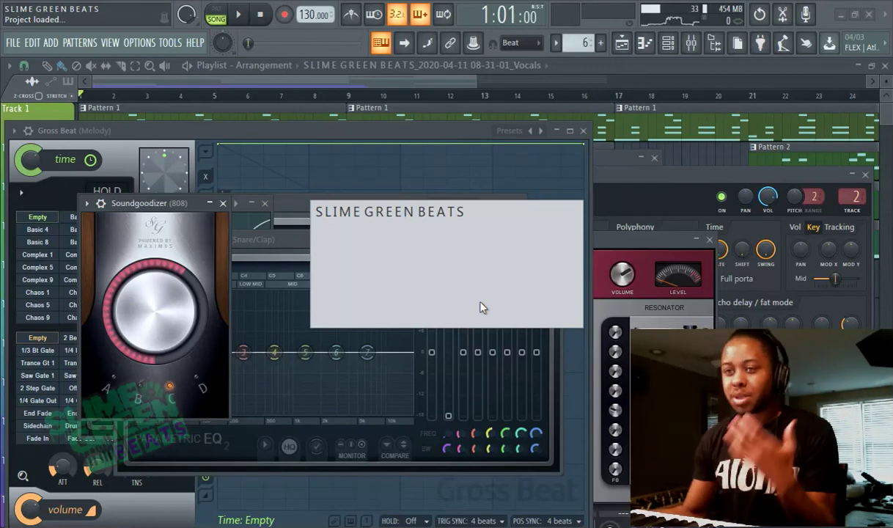
# - Clear the plugin windows away, play the song from the start and look through the arrangement's colored tracks
pyautogui.click(194, 79)
pyautogui.press('space')
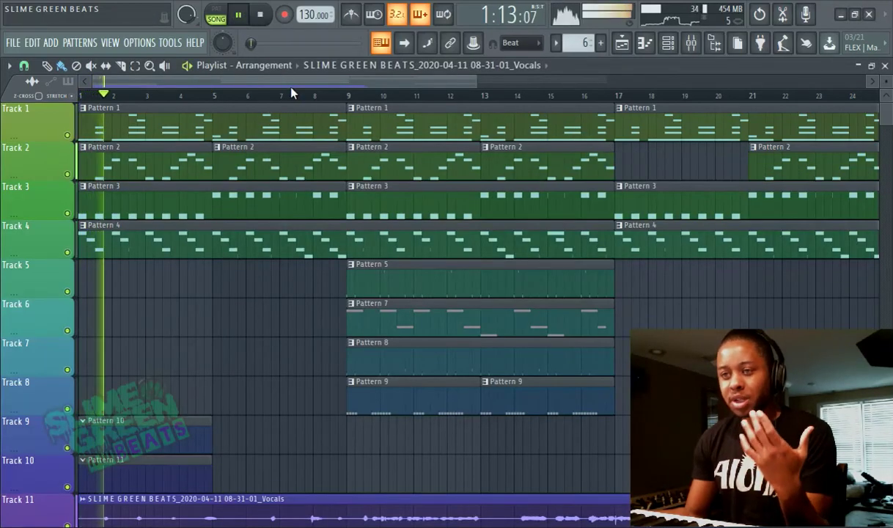
pyautogui.scroll(-4, 266, 146)
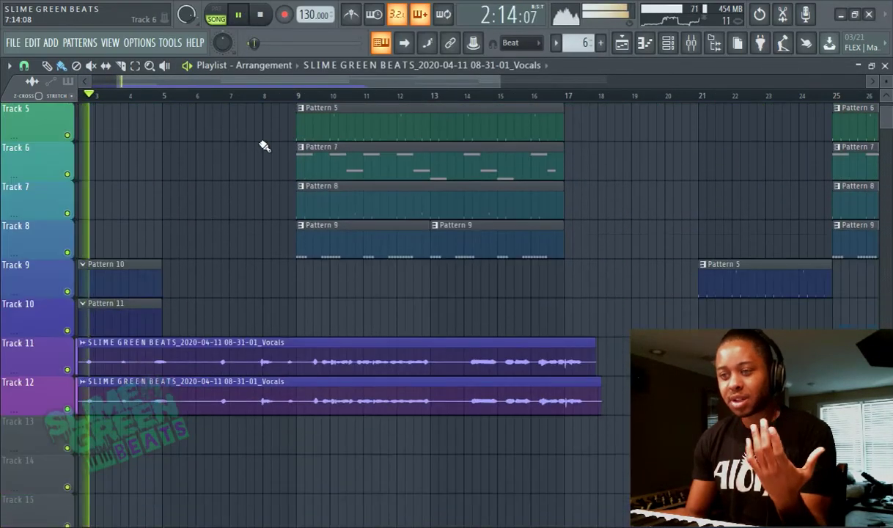
pyautogui.scroll(4, 243, 168)
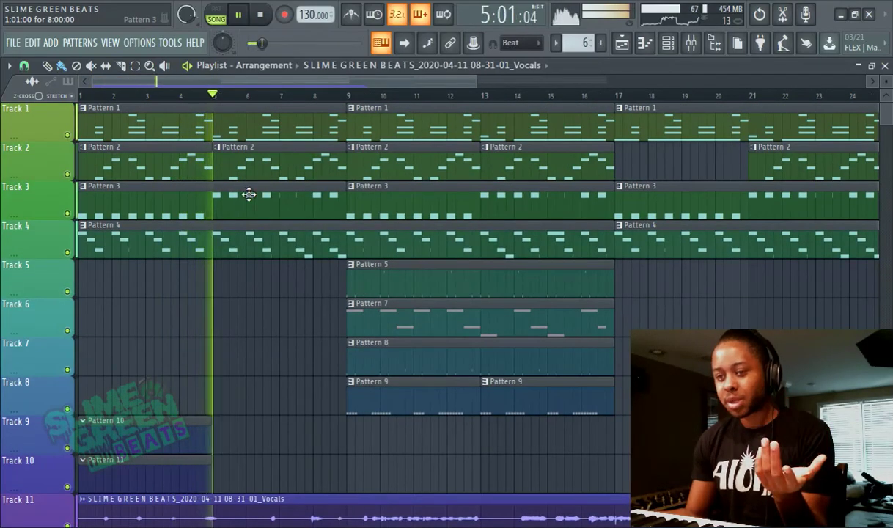
pyautogui.scroll(-3, 298, 266)
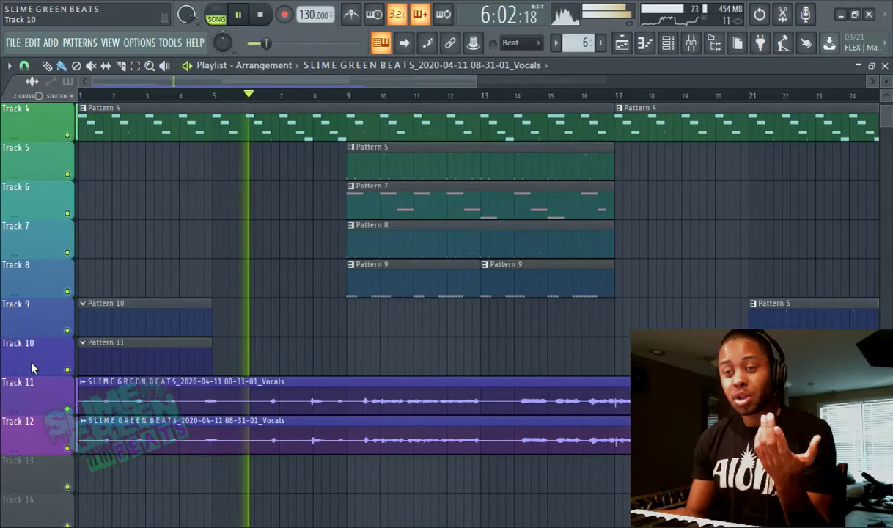
pyautogui.rightClick(41, 442)
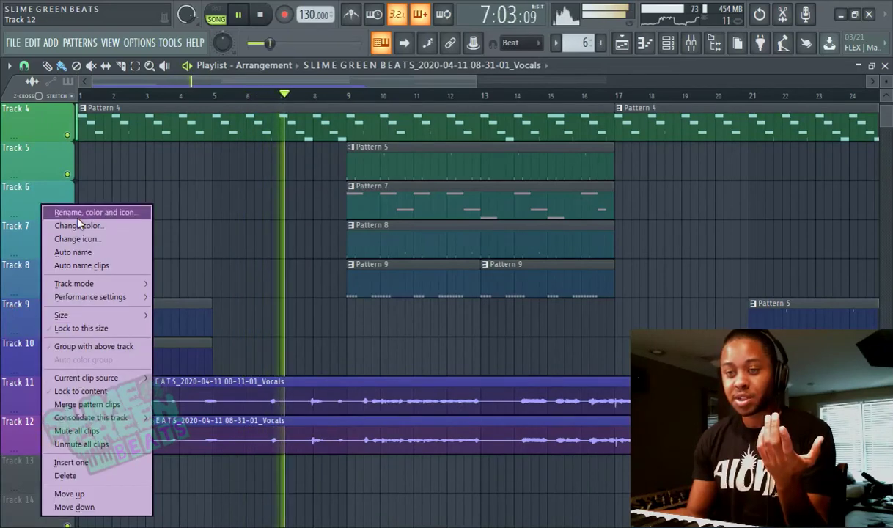
pyautogui.click(145, 88)
# - Mute the two vocal tracks, Track 12 and Track 11, and pause the song
pyautogui.scroll(3, 325, 208)
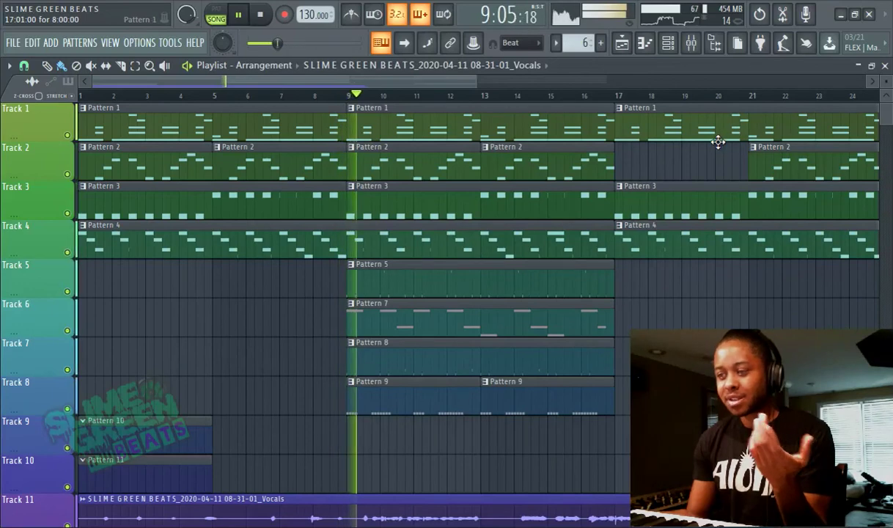
pyautogui.scroll(-2, 269, 455)
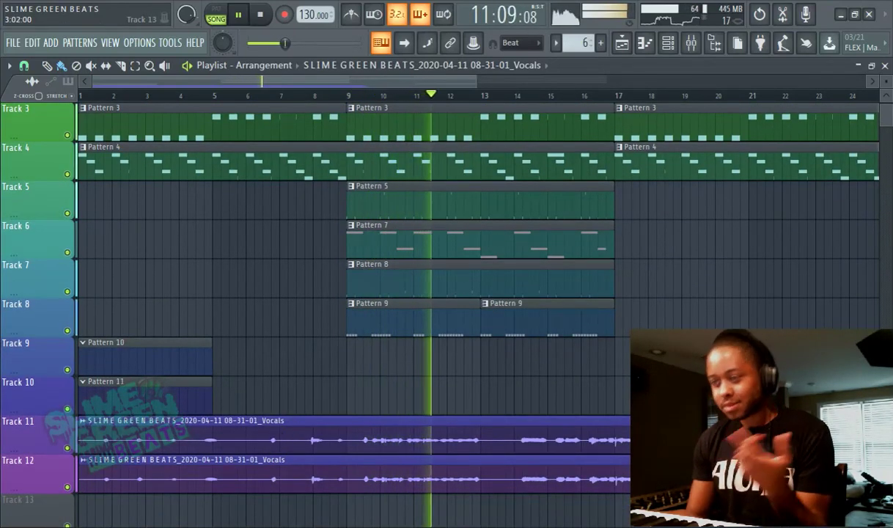
pyautogui.click(67, 487)
pyautogui.click(66, 447)
pyautogui.scroll(2, 265, 364)
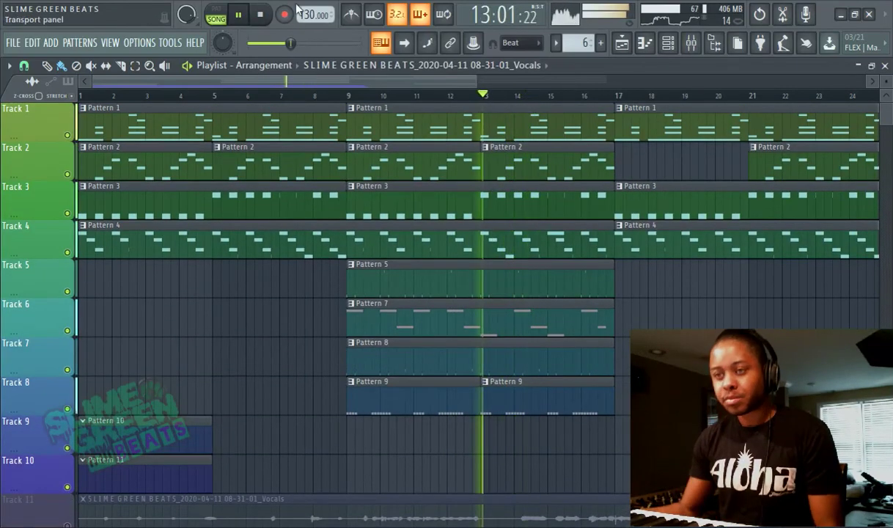
pyautogui.click(260, 16)
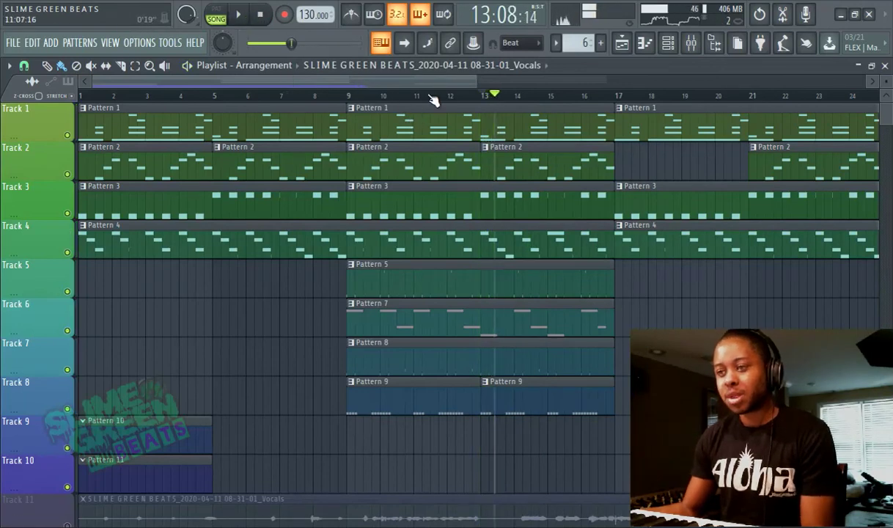